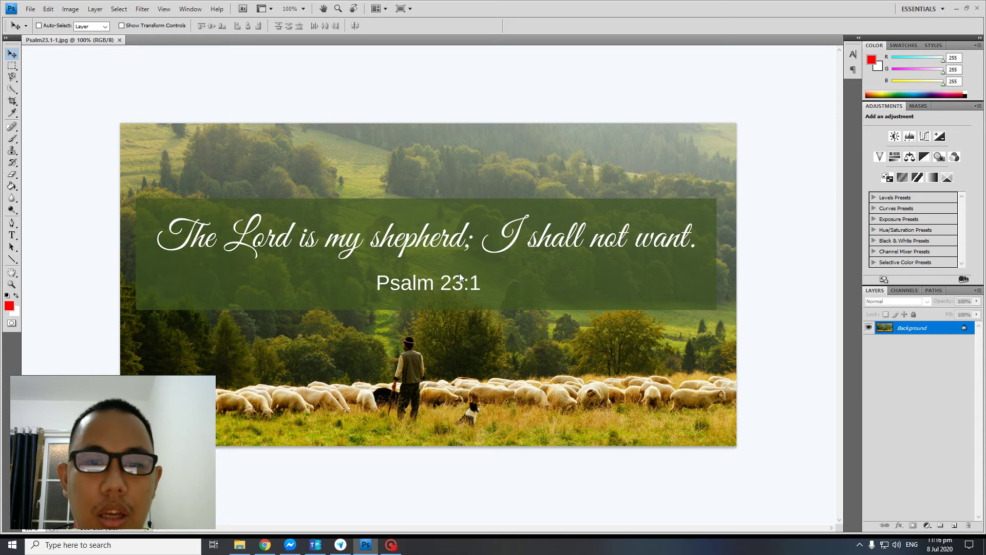
Step: Close the Psalm23.1-1.jpg document and preview the 538289 image from the Pictures folder in the photo viewer
{"action": "key", "text": "ctrl+w"}
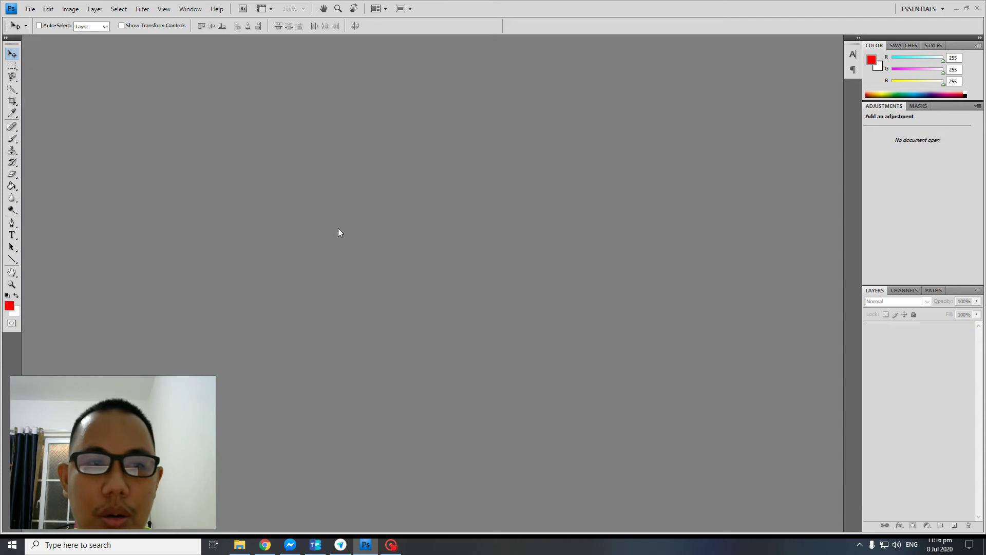
{"action": "left_click", "coordinate": [240, 545]}
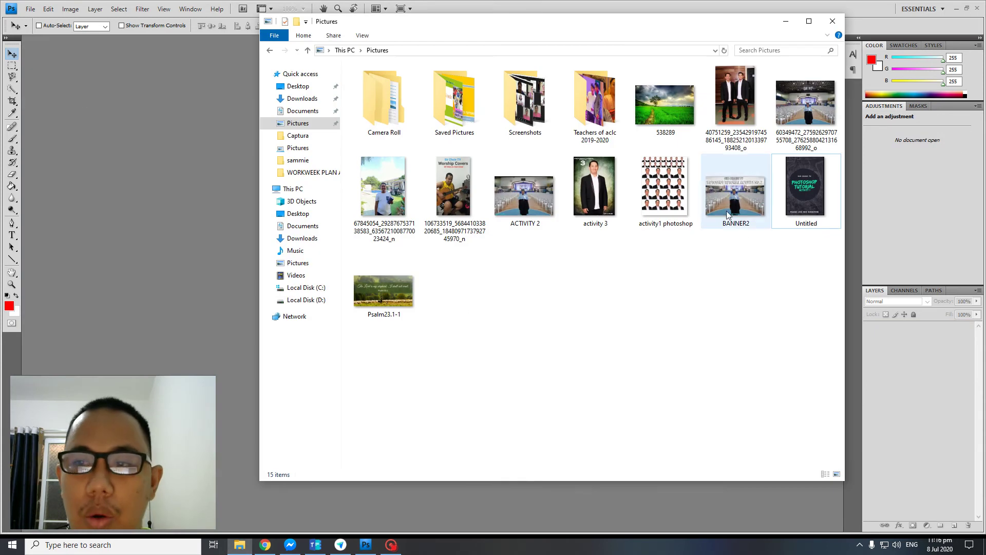
{"action": "double_click", "coordinate": [664, 106]}
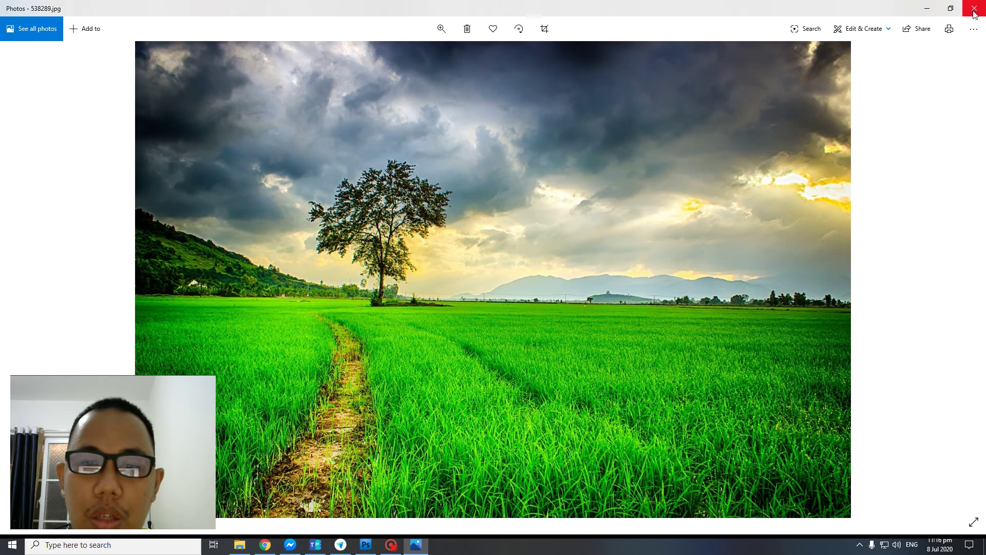
{"action": "left_click", "coordinate": [974, 9]}
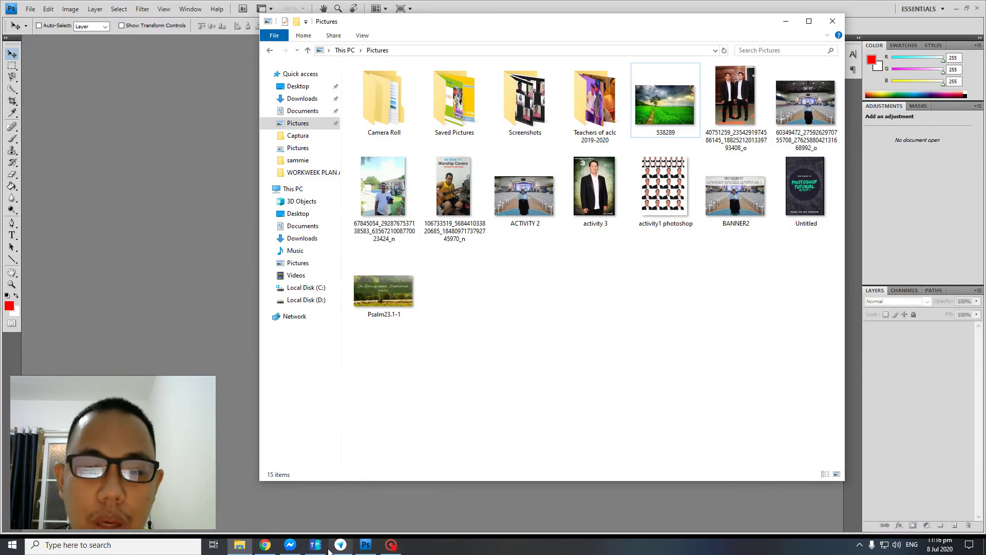
Step: Switch to Chrome to view the Romans 11:36 verse page, and return to the empty Photoshop workspace
{"action": "left_click", "coordinate": [265, 544]}
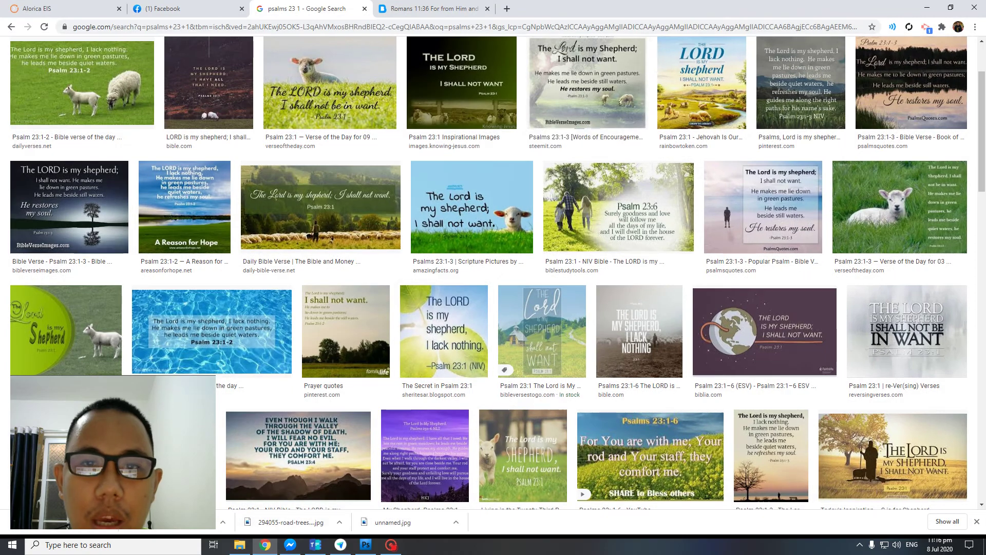
{"action": "left_click", "coordinate": [426, 9]}
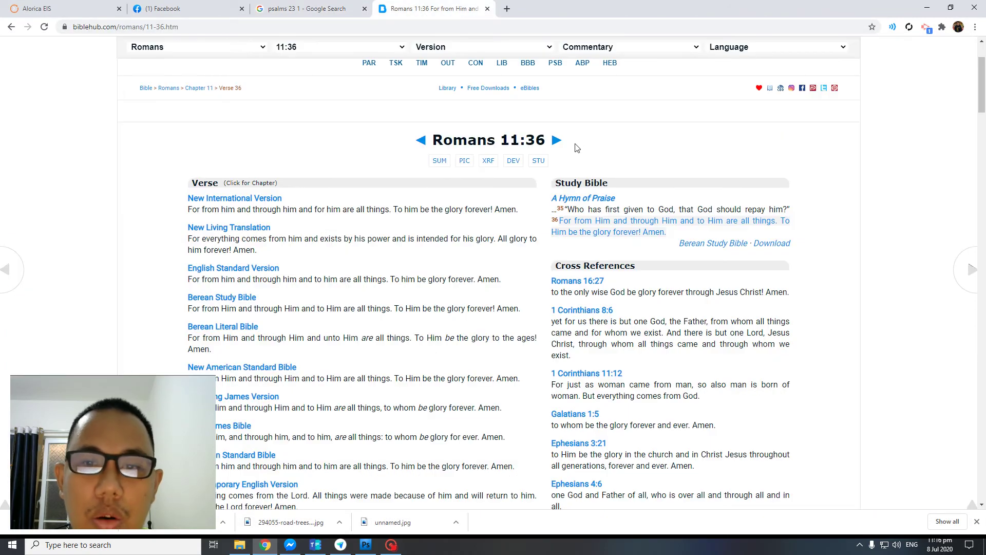
{"action": "left_click", "coordinate": [928, 8]}
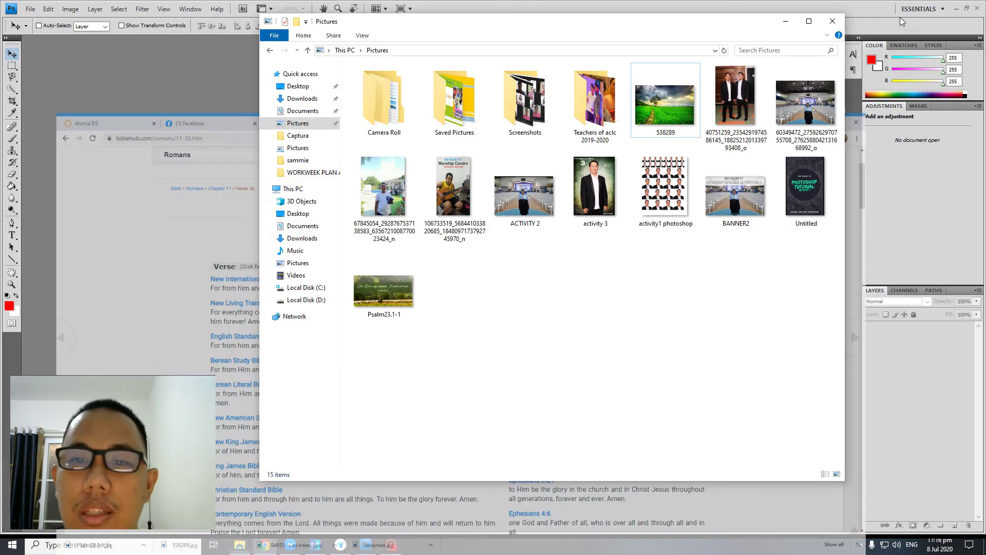
{"action": "left_click", "coordinate": [145, 242]}
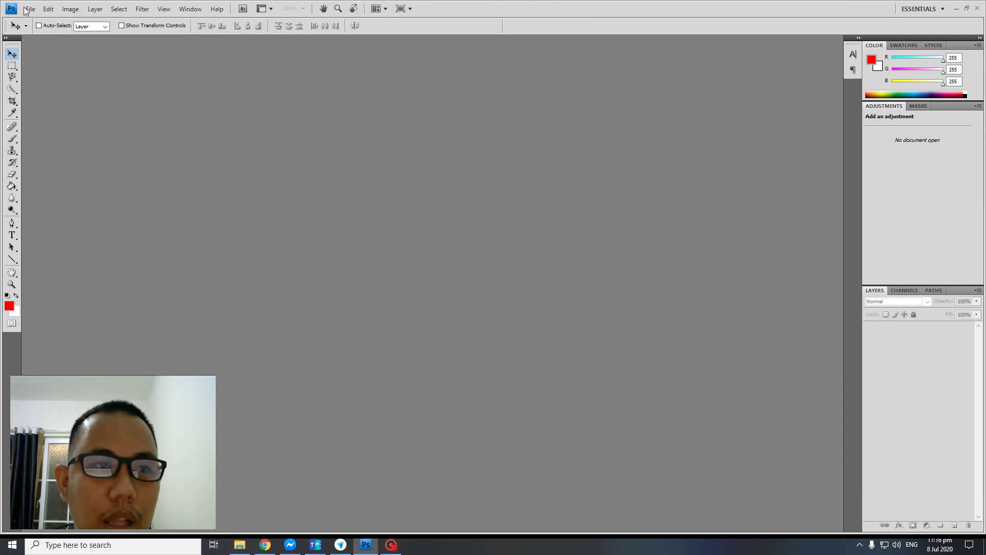
Step: Open the 538289 image from the Pictures folder for editing
{"action": "left_click", "coordinate": [27, 9]}
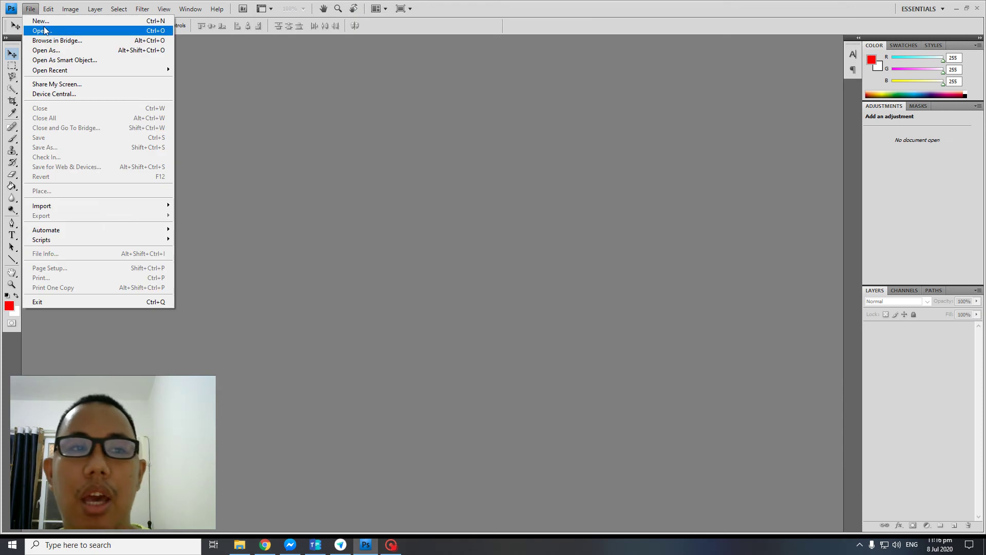
{"action": "left_click", "coordinate": [45, 30]}
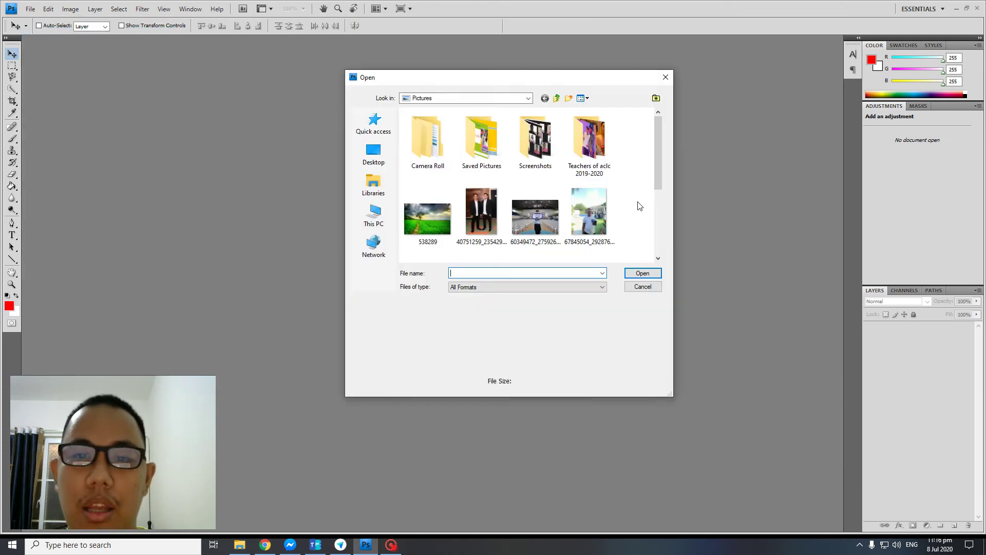
{"action": "left_click", "coordinate": [420, 225]}
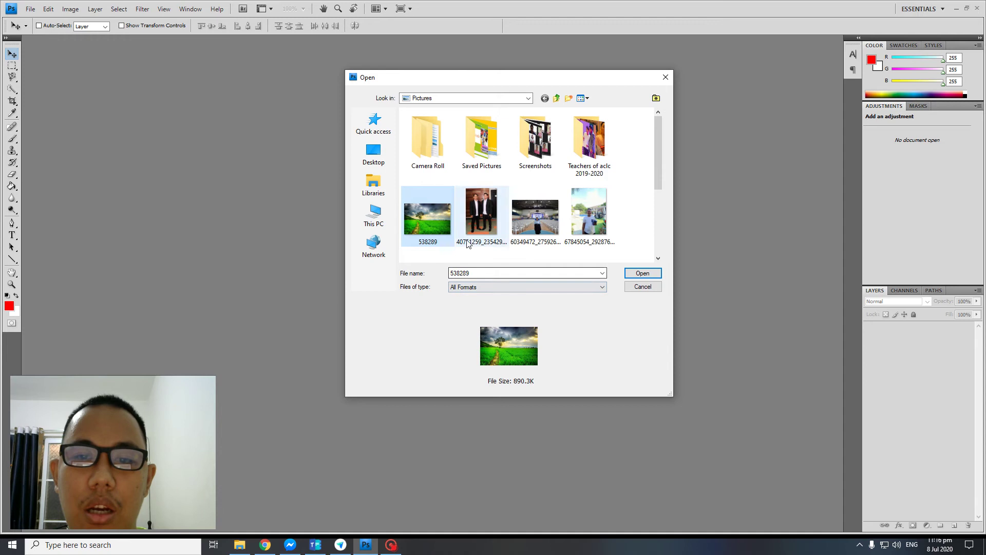
{"action": "left_click", "coordinate": [650, 275]}
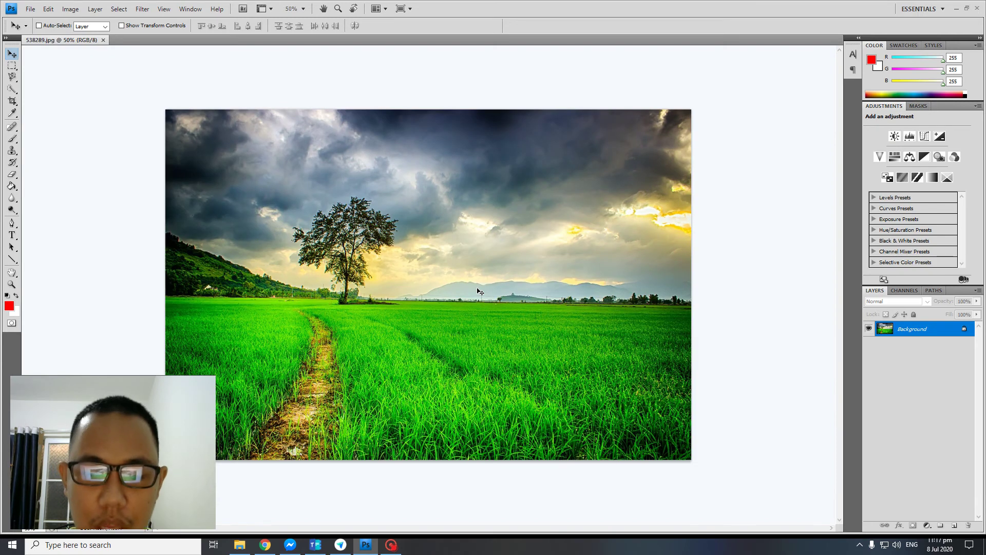
Step: Select a large rectangle inset from the image edges with the Rectangular Marquee tool and add a new empty layer
{"action": "scroll", "coordinate": [481, 292], "scroll_direction": "up", "scroll_amount": 1}
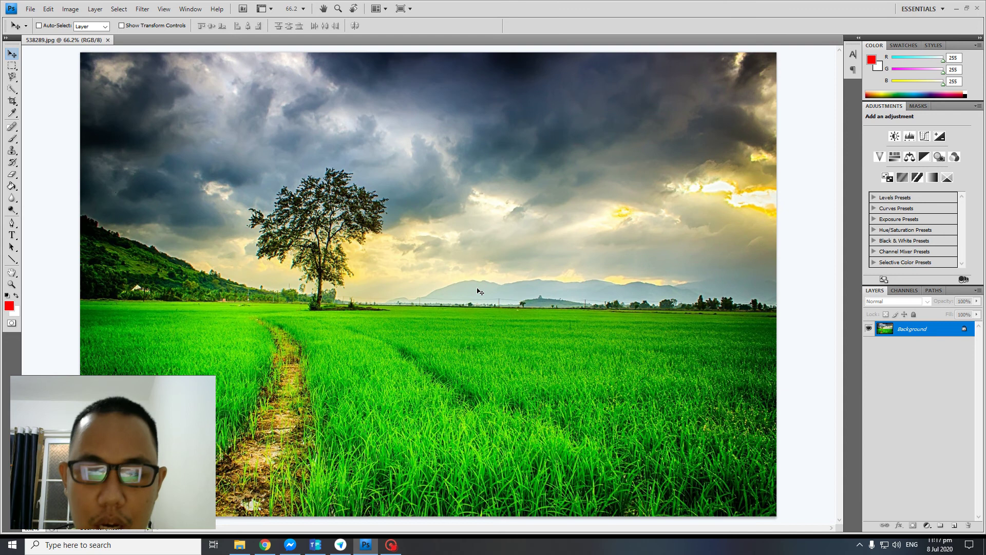
{"action": "scroll", "coordinate": [481, 291], "scroll_direction": "down", "scroll_amount": 3}
{"action": "scroll", "coordinate": [480, 292], "scroll_direction": "up", "scroll_amount": 3}
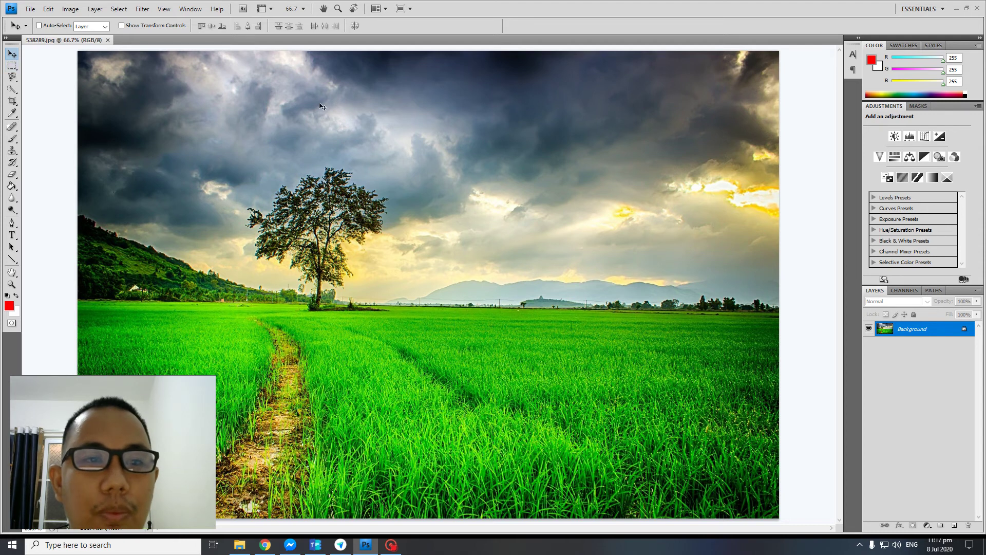
{"action": "left_click", "coordinate": [12, 66]}
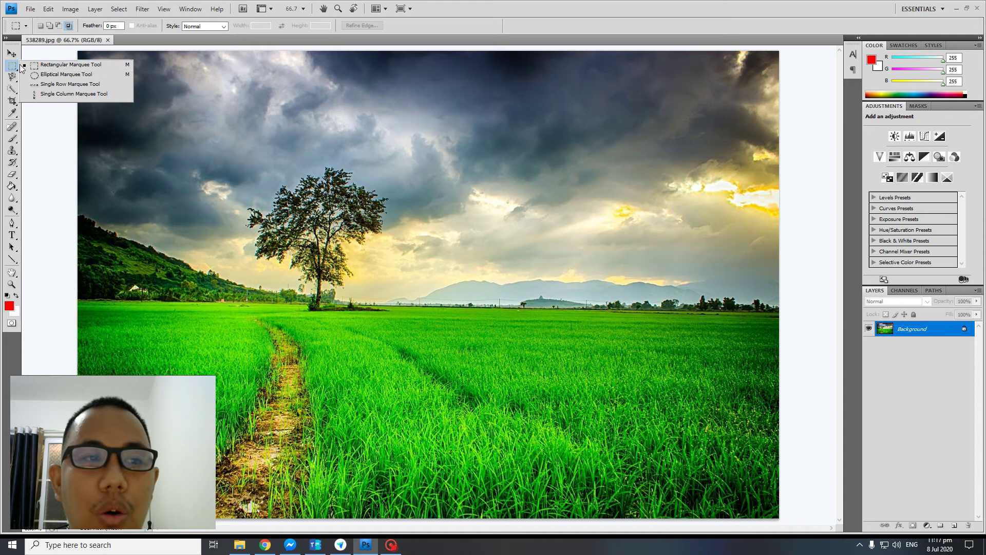
{"action": "left_click", "coordinate": [67, 64]}
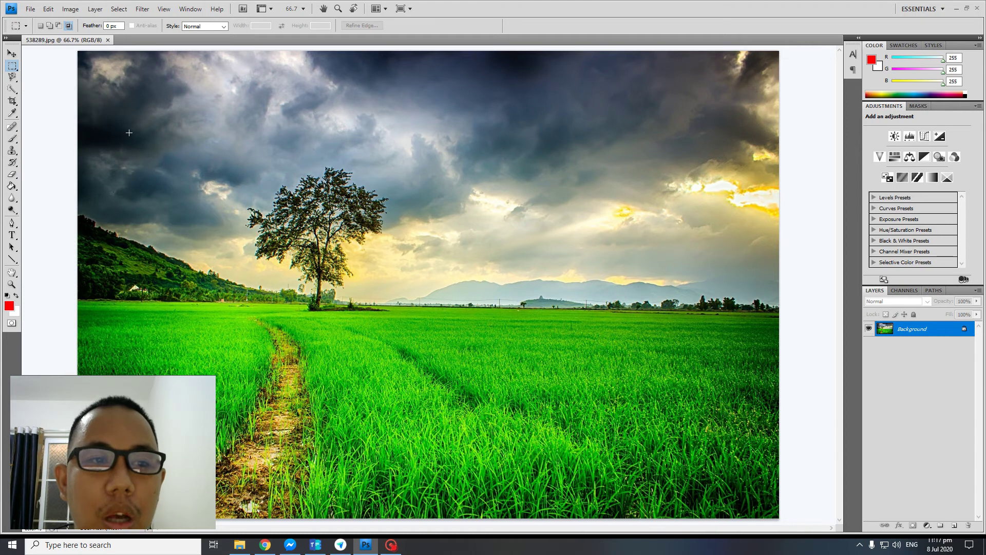
{"action": "left_click_drag", "start_coordinate": [658, 422], "coordinate": [650, 438]}
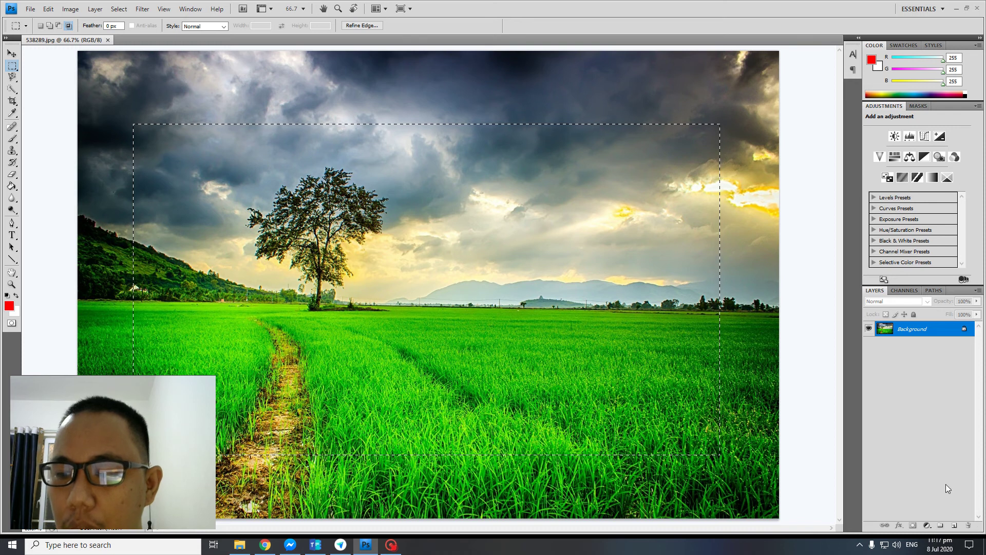
{"action": "left_click", "coordinate": [955, 526]}
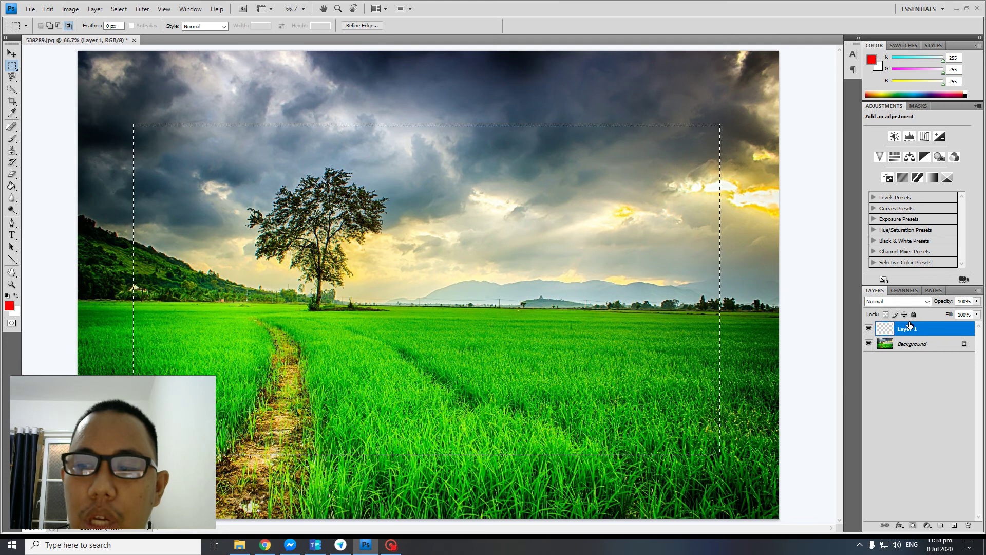
Step: Activate the Brush tool and set the foreground colour to white and the background colour to black
{"action": "left_click", "coordinate": [15, 140]}
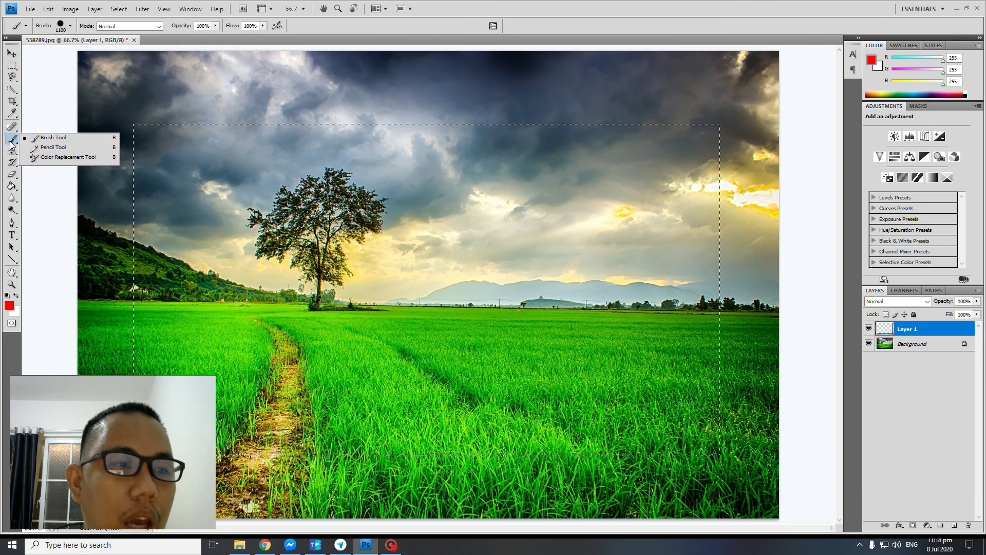
{"action": "left_click", "coordinate": [45, 140]}
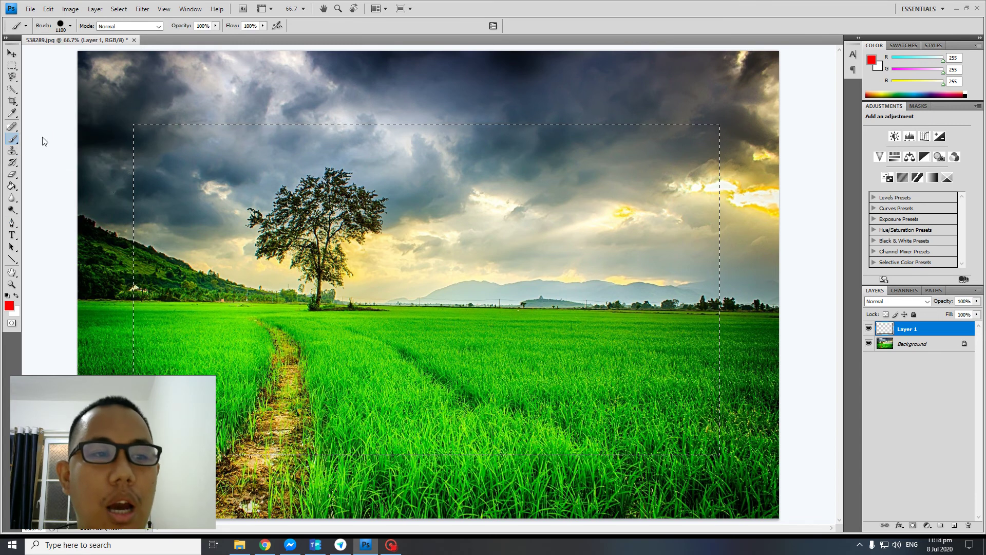
{"action": "left_click", "coordinate": [17, 296]}
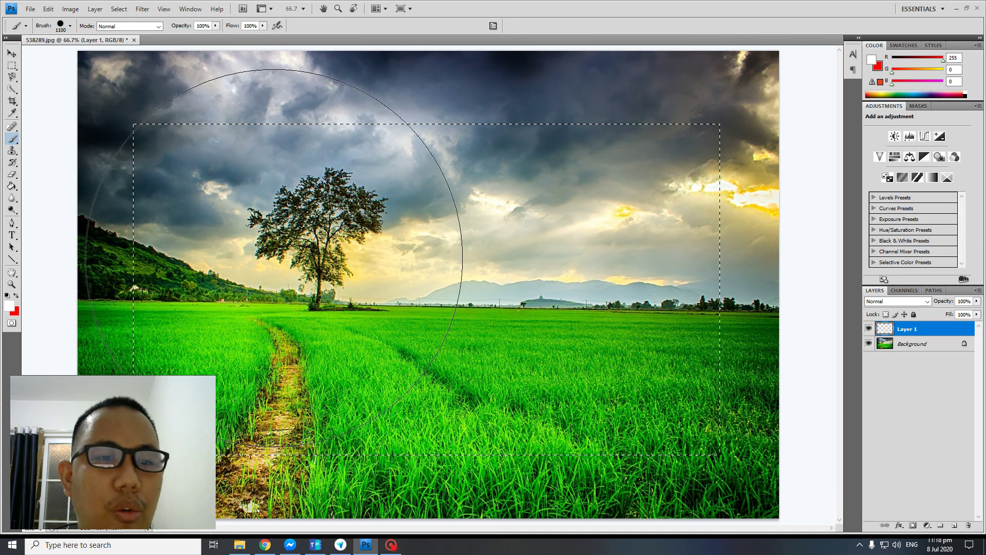
{"action": "left_click", "coordinate": [7, 296]}
{"action": "left_click", "coordinate": [16, 295]}
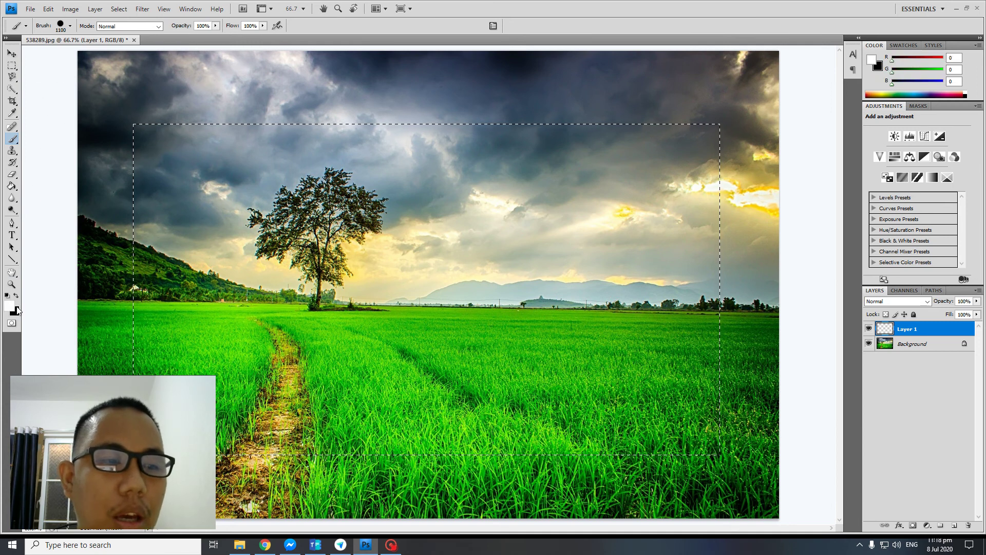
{"action": "left_click", "coordinate": [17, 297]}
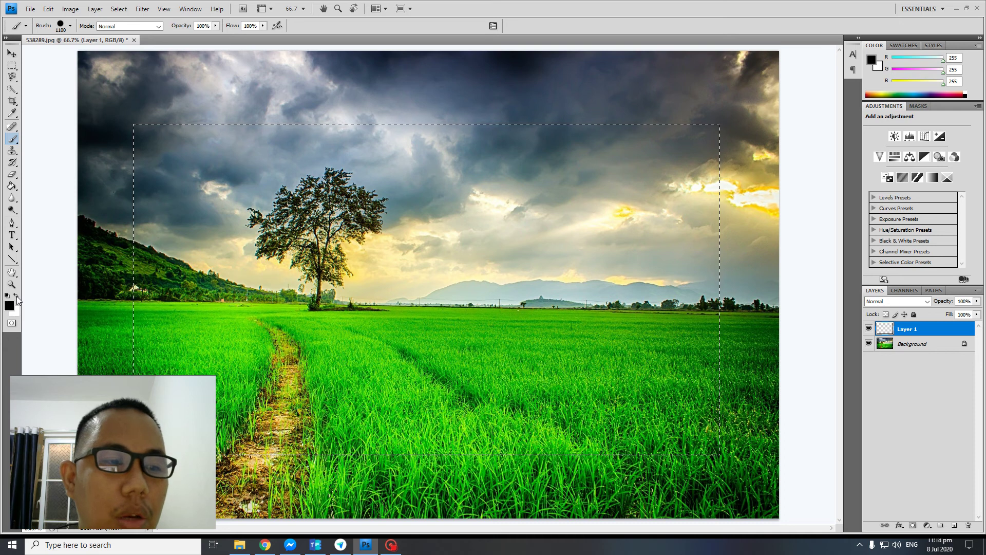
{"action": "left_click", "coordinate": [17, 297]}
{"action": "left_click", "coordinate": [17, 297]}
{"action": "left_click", "coordinate": [16, 297]}
{"action": "left_click", "coordinate": [17, 298]}
{"action": "left_click", "coordinate": [17, 298]}
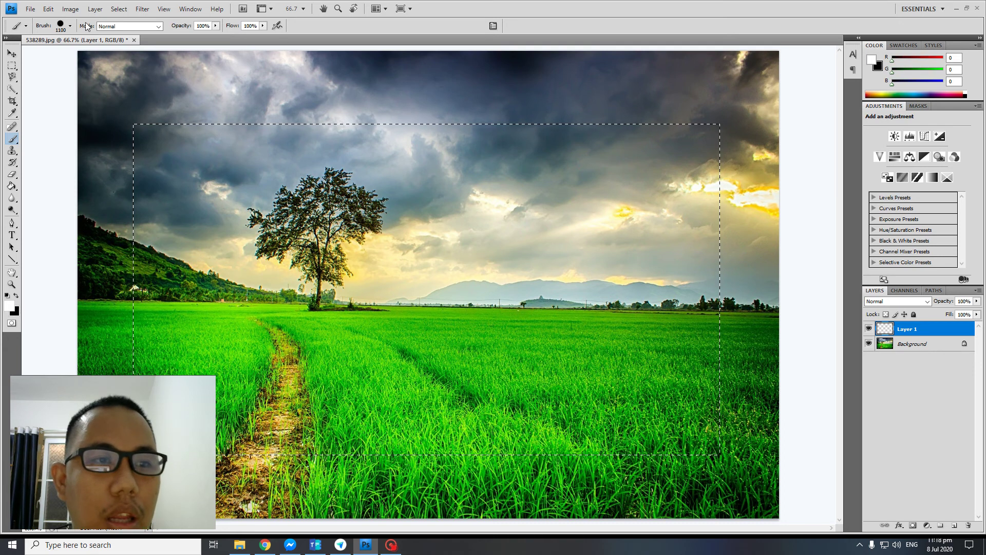
Step: Set the brush's master diameter to 2500 px
{"action": "left_click", "coordinate": [70, 26]}
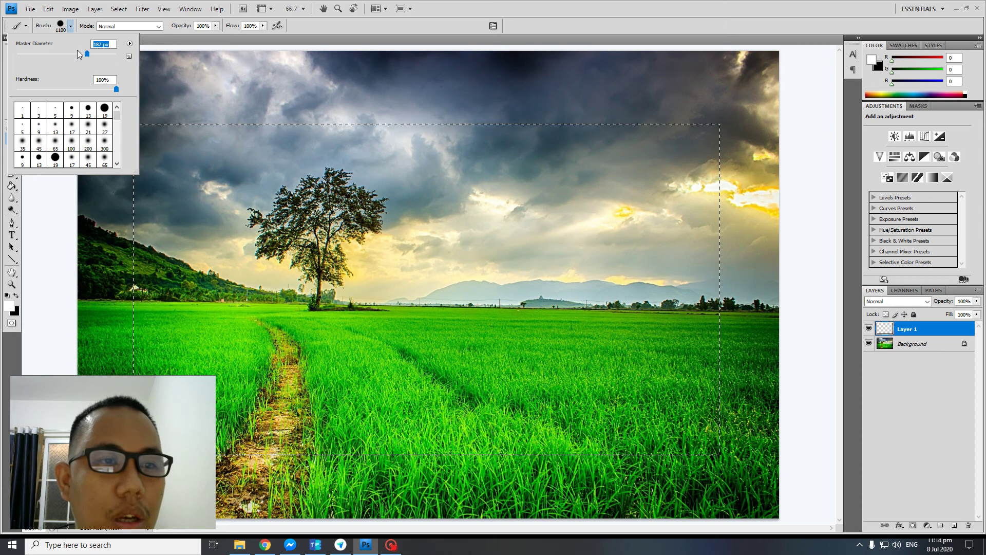
{"action": "mouse_move", "coordinate": [77, 51]}
{"action": "left_mouse_down"}
{"action": "mouse_move", "coordinate": [26, 54]}
{"action": "mouse_move", "coordinate": [73, 54]}
{"action": "left_mouse_up"}
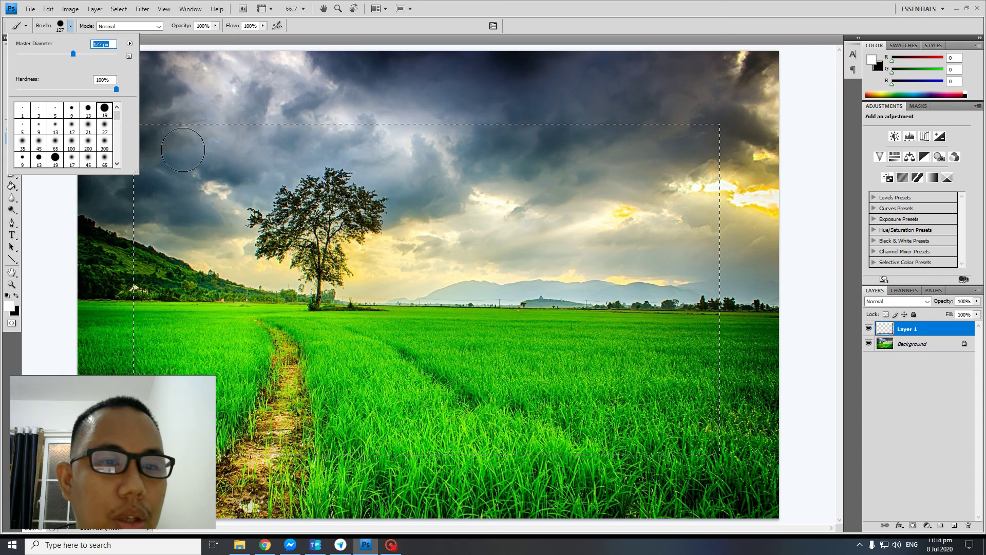
{"action": "type", "text": "2500"}
{"action": "key", "text": "Return"}
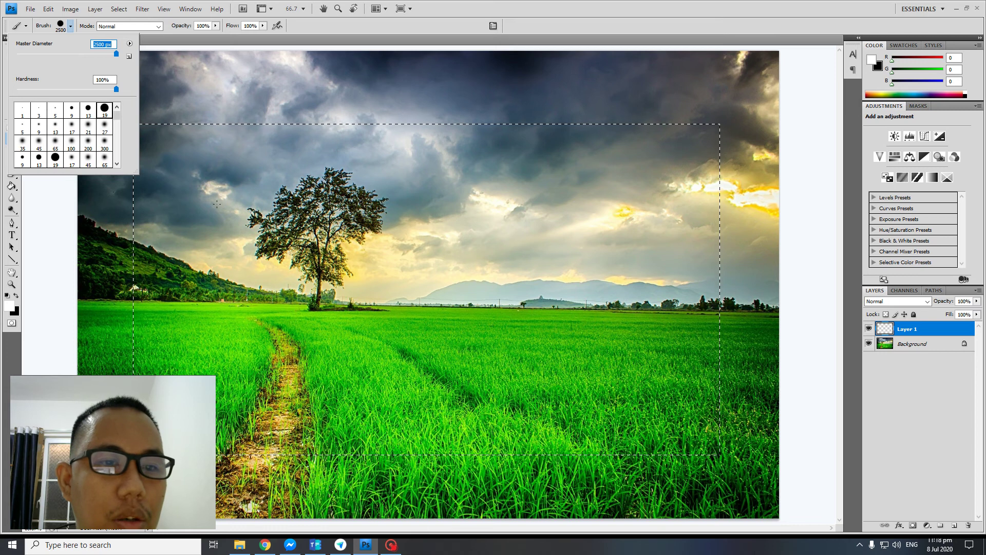
Step: Try painting the selected rectangle white on the new layer, and undo the brush strokes
{"action": "left_click", "coordinate": [217, 204]}
{"action": "left_click", "coordinate": [178, 170]}
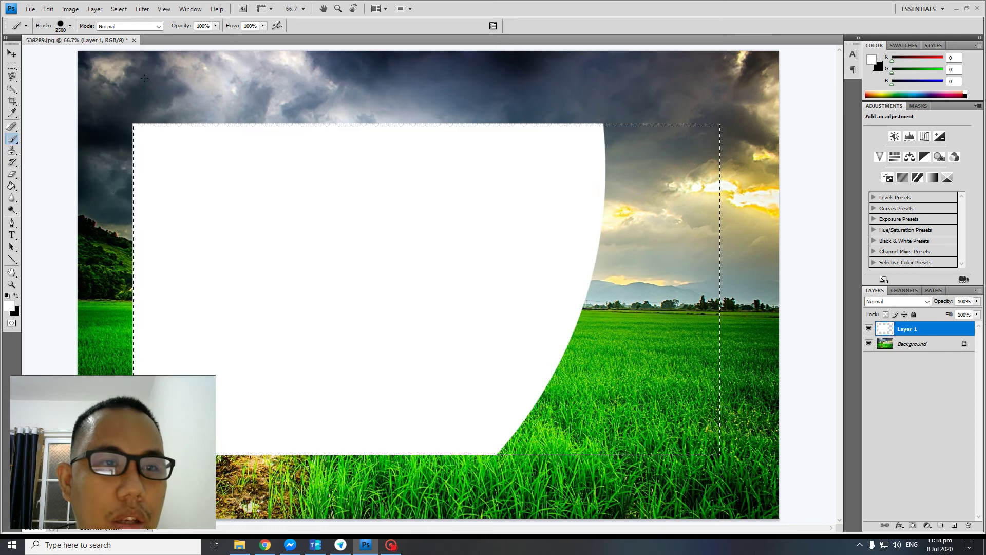
{"action": "left_click", "coordinate": [70, 26]}
{"action": "left_click", "coordinate": [292, 175]}
{"action": "left_click", "coordinate": [291, 176]}
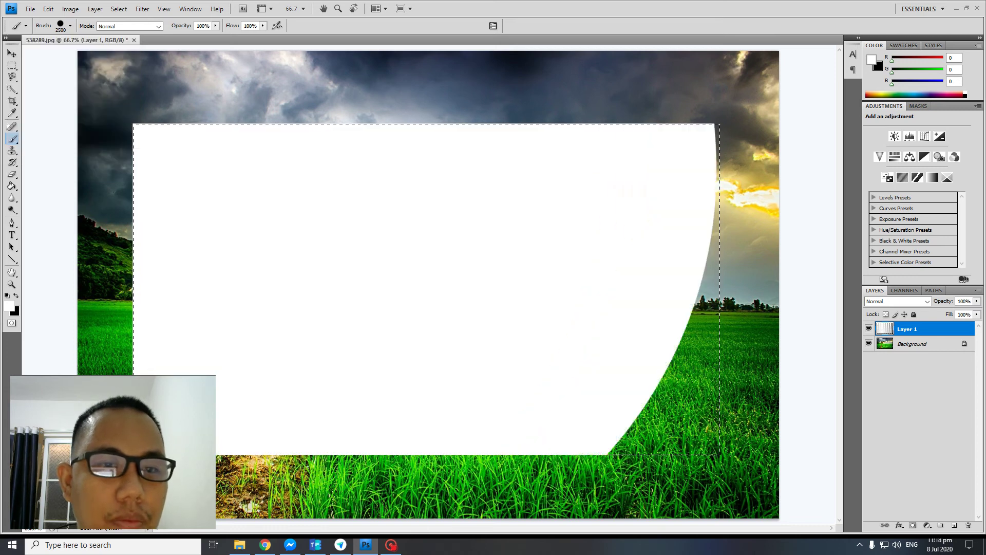
{"action": "key", "text": "ctrl+z"}
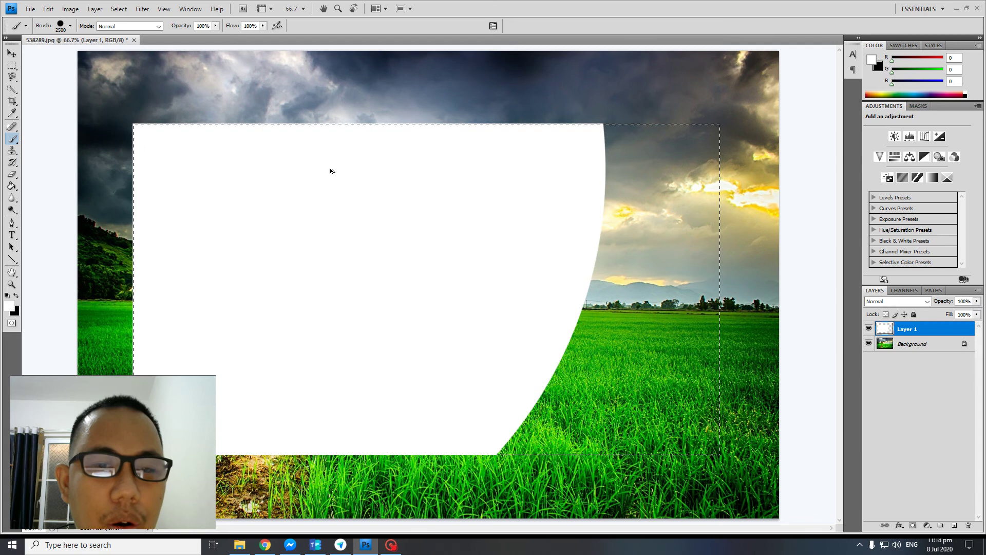
{"action": "key", "text": "ctrl+alt+z"}
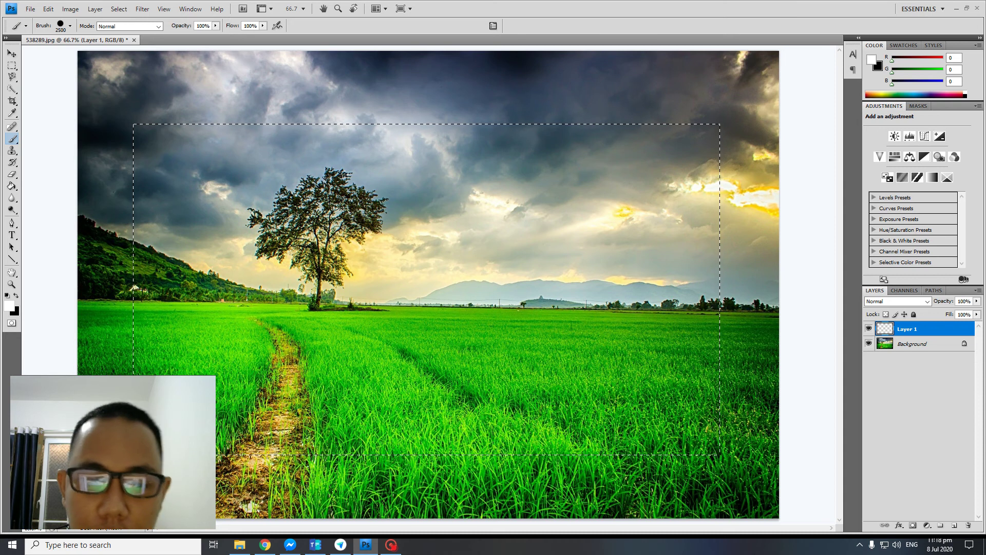
Step: Open Notepad and write the shortcut note "undo = ctrl alt z"
{"action": "key", "text": "ctrl+d"}
{"action": "key", "text": "super"}
{"action": "type", "text": "notepad"}
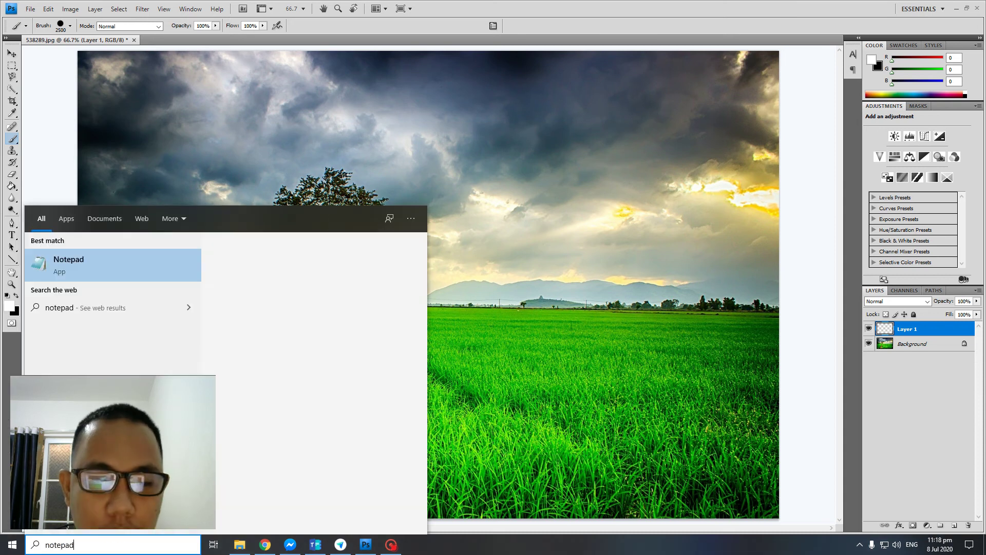
{"action": "key", "text": "Return"}
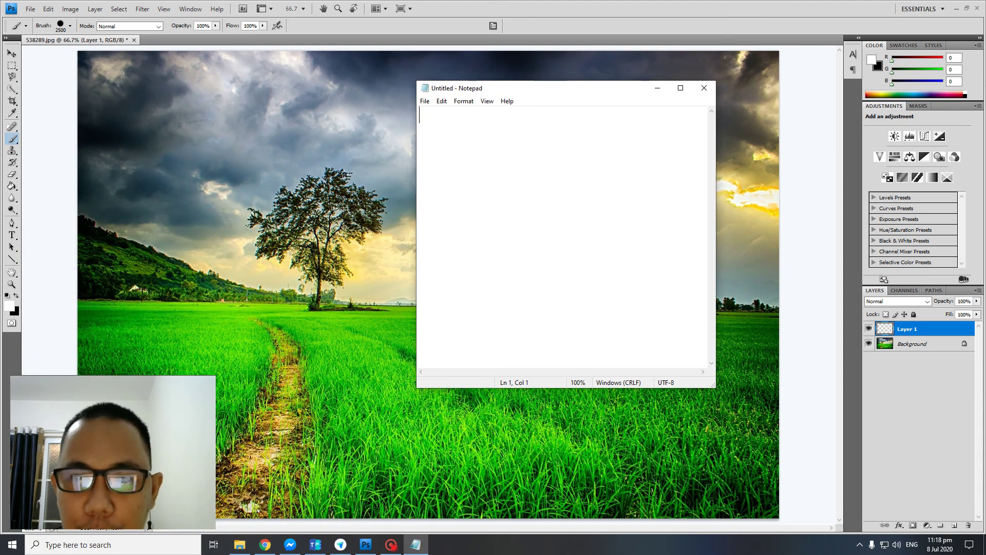
{"action": "type", "text": "undo c"}
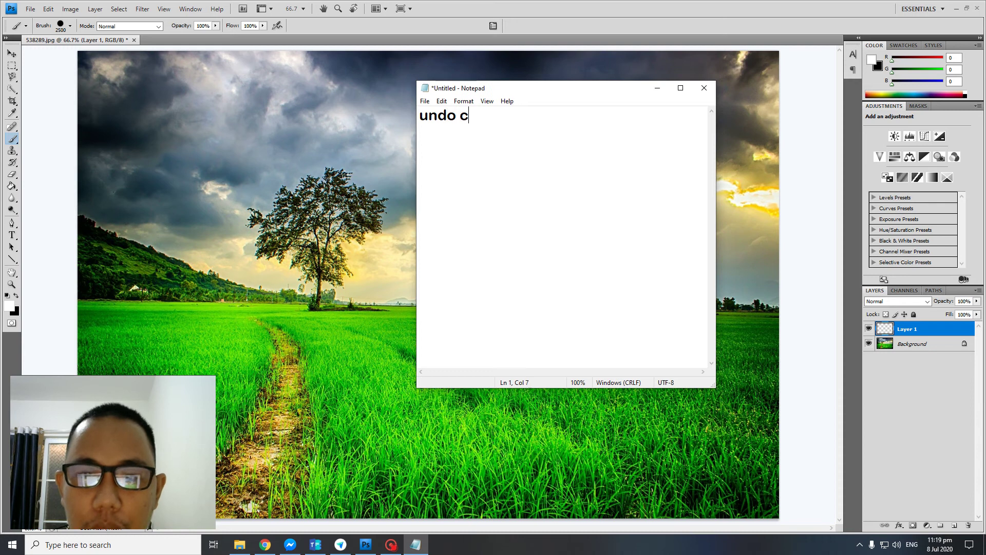
{"action": "type", "text": "= ctro"}
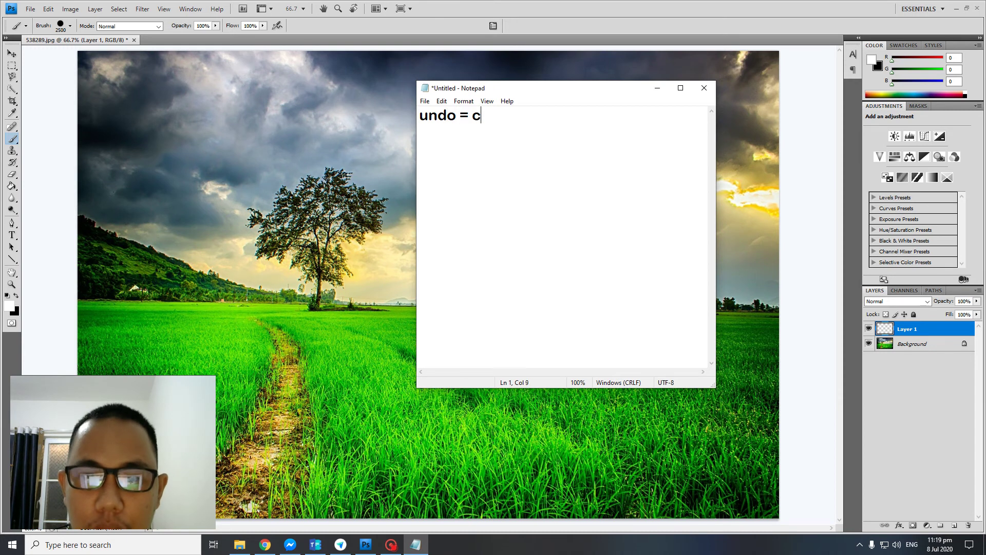
{"action": "key", "text": "BackSpace"}
{"action": "type", "text": "l al"}
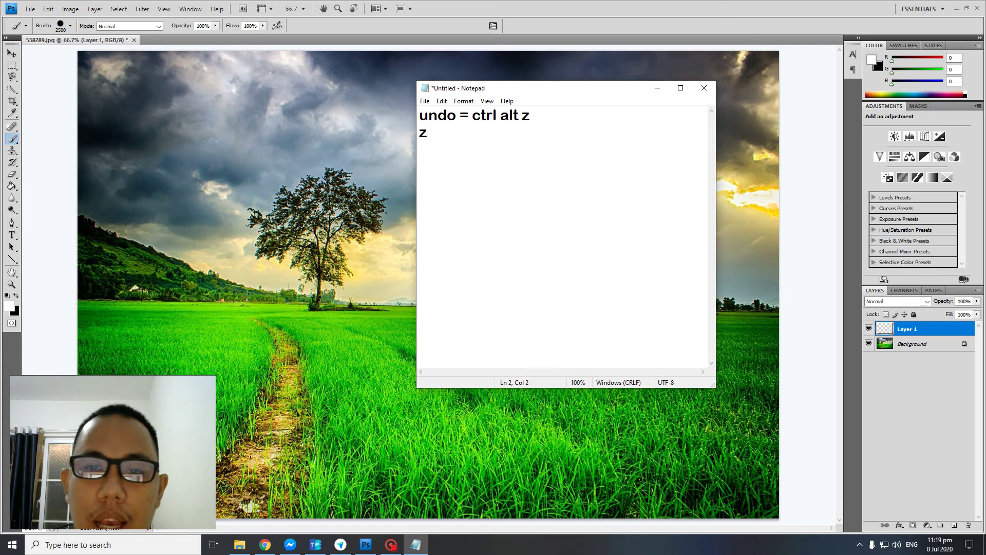
{"action": "type", "text": "t z"}
Step: Add the notes "zoom in = ctrl +" and "zoom out = ctrl -" on separate lines below the undo note
{"action": "key", "text": "Return"}
{"action": "type", "text": "zoom in"}
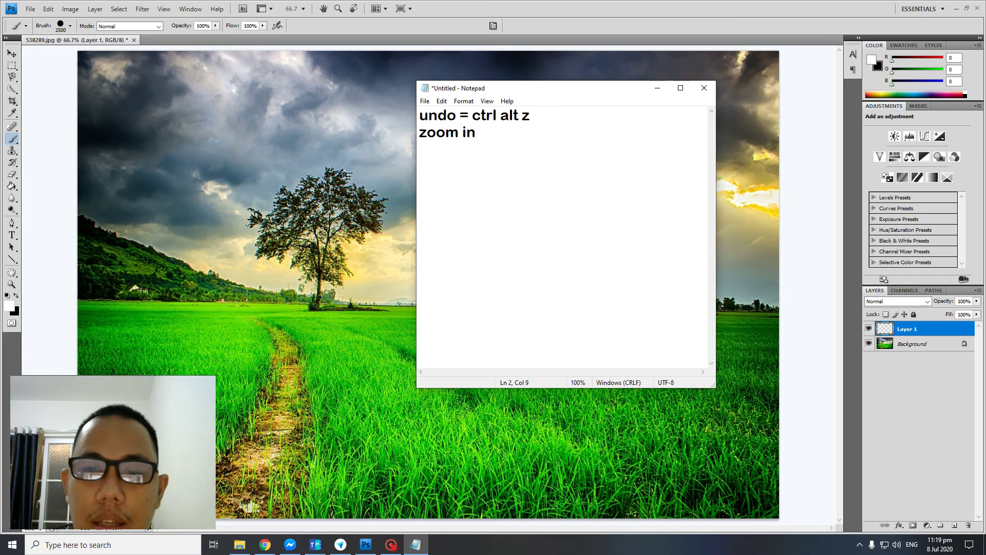
{"action": "type", "text": " = ctrl +"}
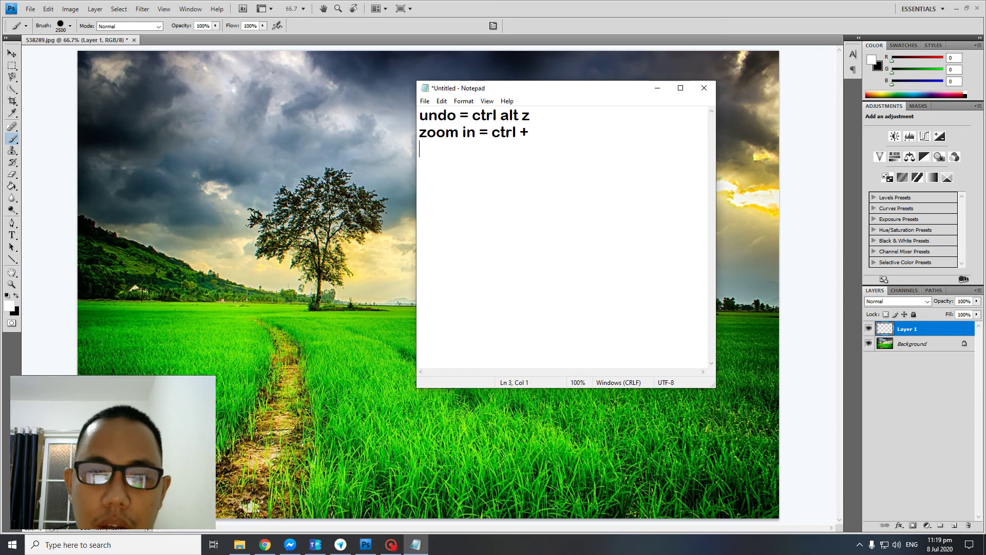
{"action": "type", "text": "zoom out "}
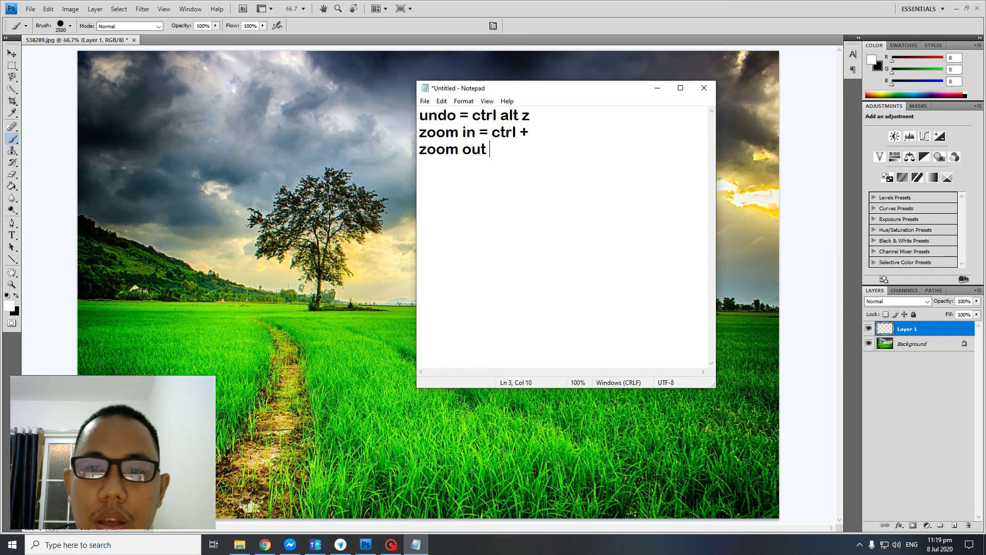
{"action": "type", "text": "= ctr"}
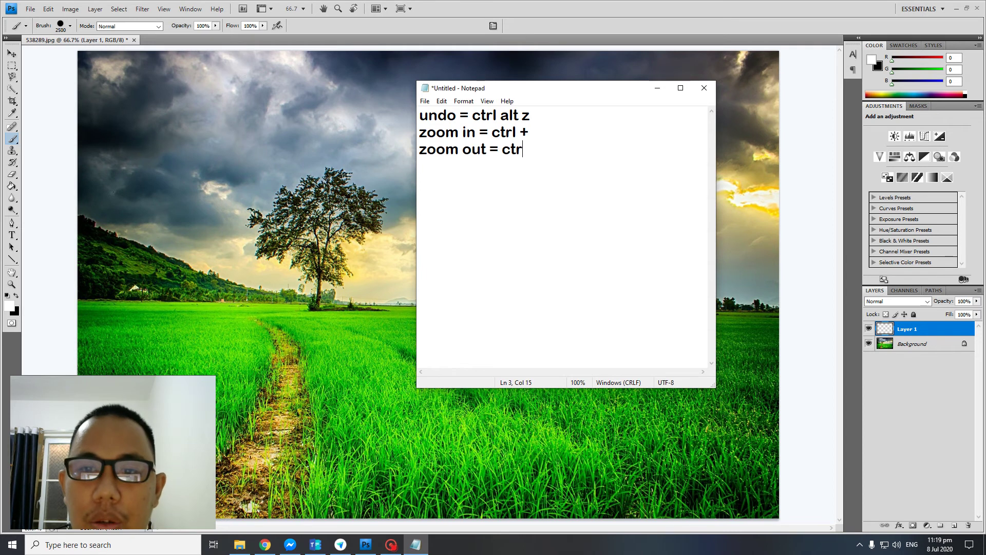
{"action": "type", "text": "l"}
{"action": "key", "text": "BackSpace"}
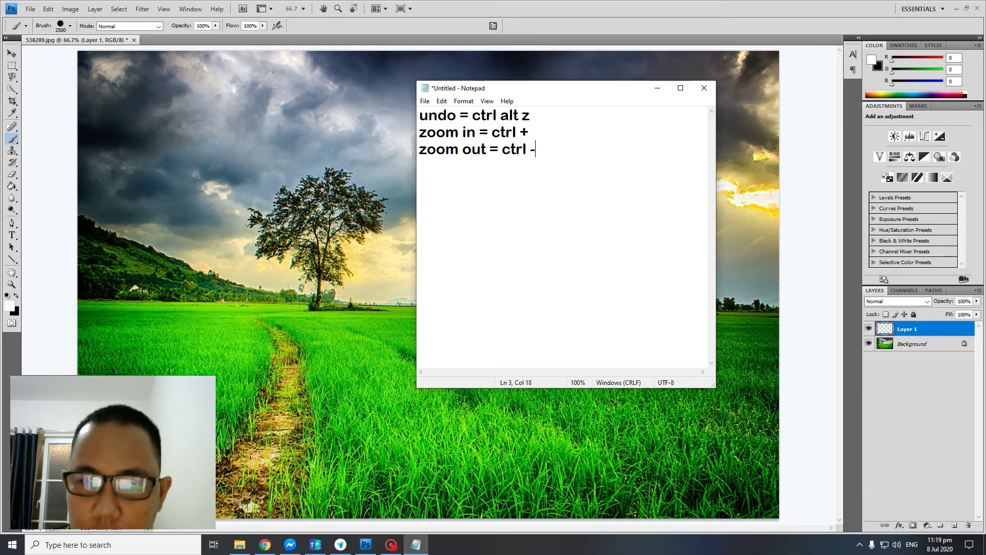
Step: Add the note "transform = ctrl t" on a new line below the zoom notes
{"action": "type", "text": "transfor"}
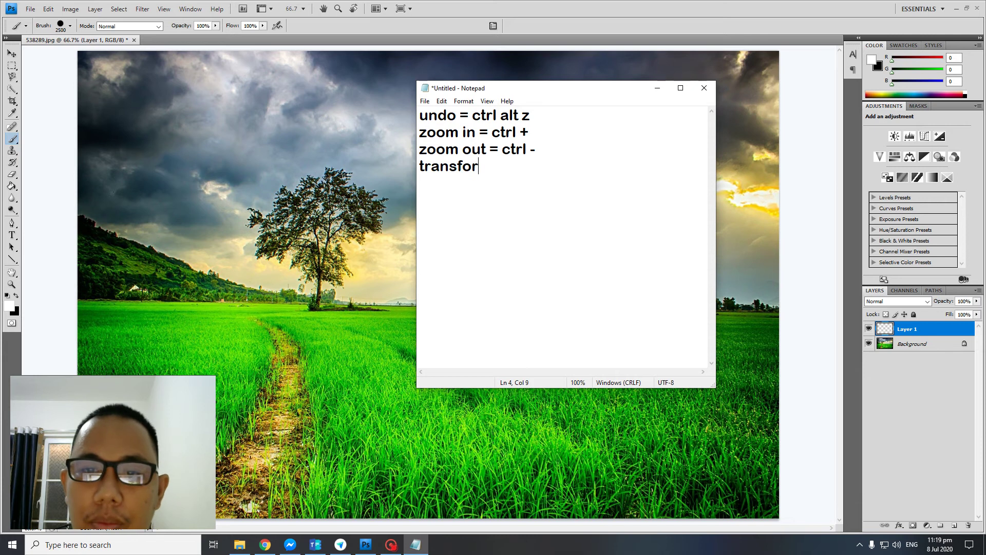
{"action": "type", "text": " = ctr"}
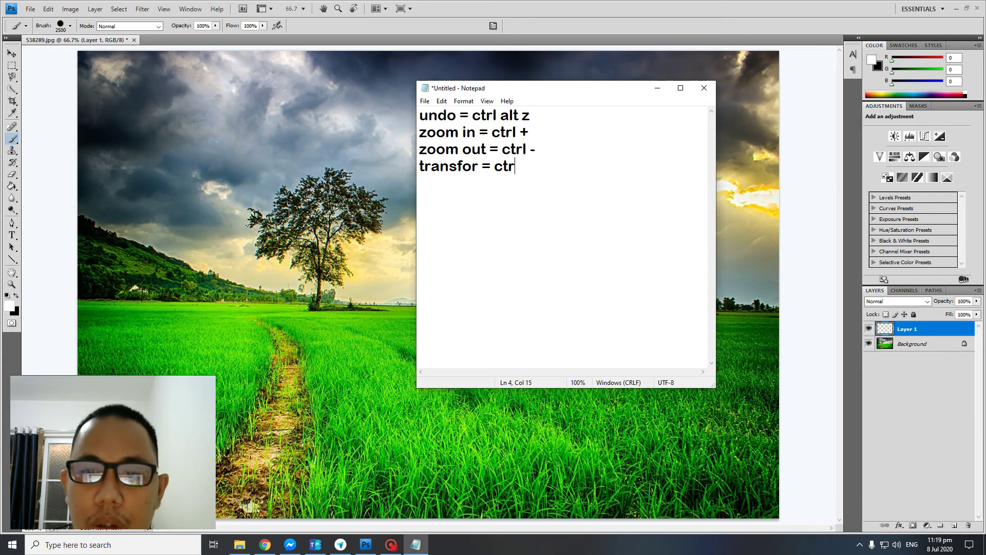
{"action": "type", "text": "o"}
{"action": "key", "text": "BackSpace"}
{"action": "type", "text": "l t"}
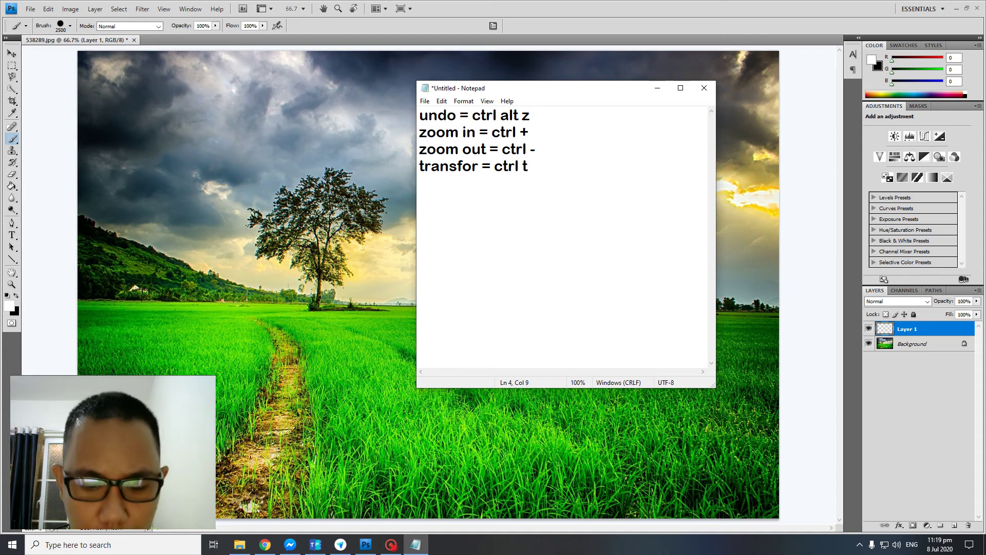
{"action": "type", "text": "m"}
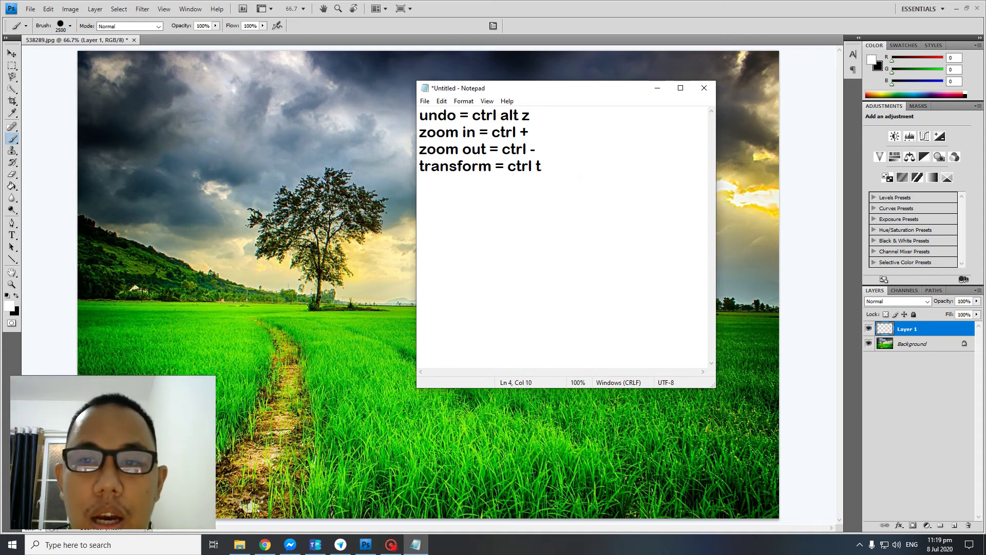
Step: Switch to Photoshop, set the Brush tool's master diameter to 463 px, and paint the whole selected rectangle white on Layer 1
{"action": "key", "text": "alt+Tab"}
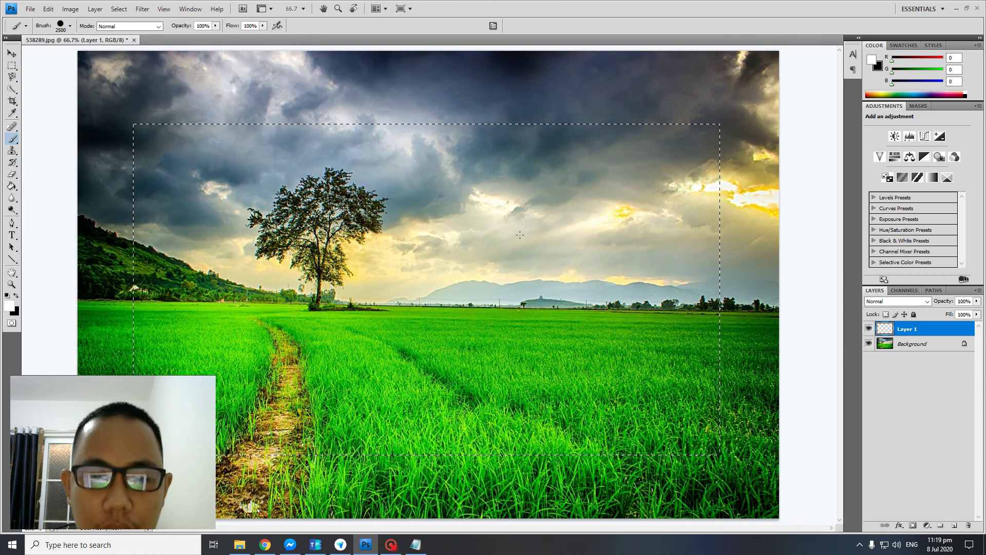
{"action": "right_click", "coordinate": [12, 138]}
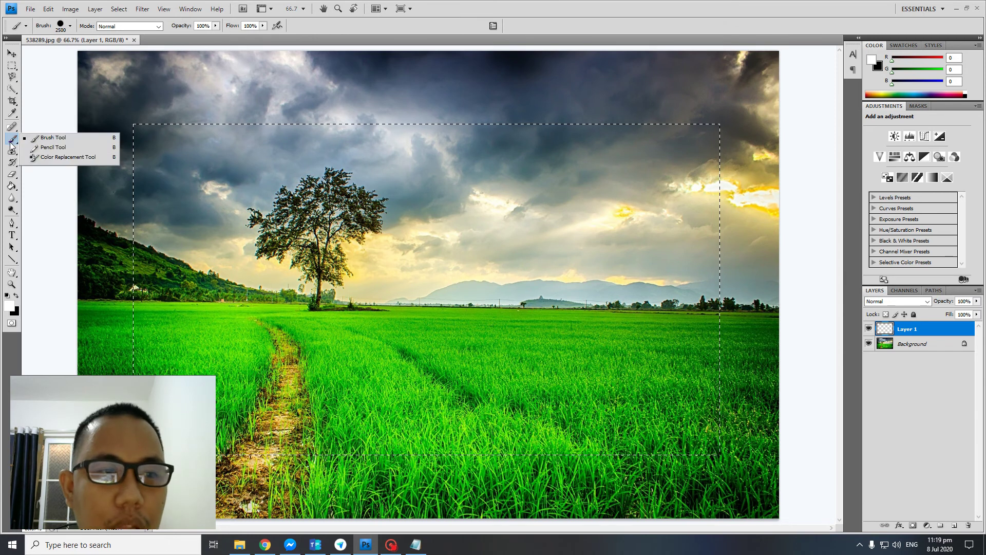
{"action": "left_click", "coordinate": [49, 139]}
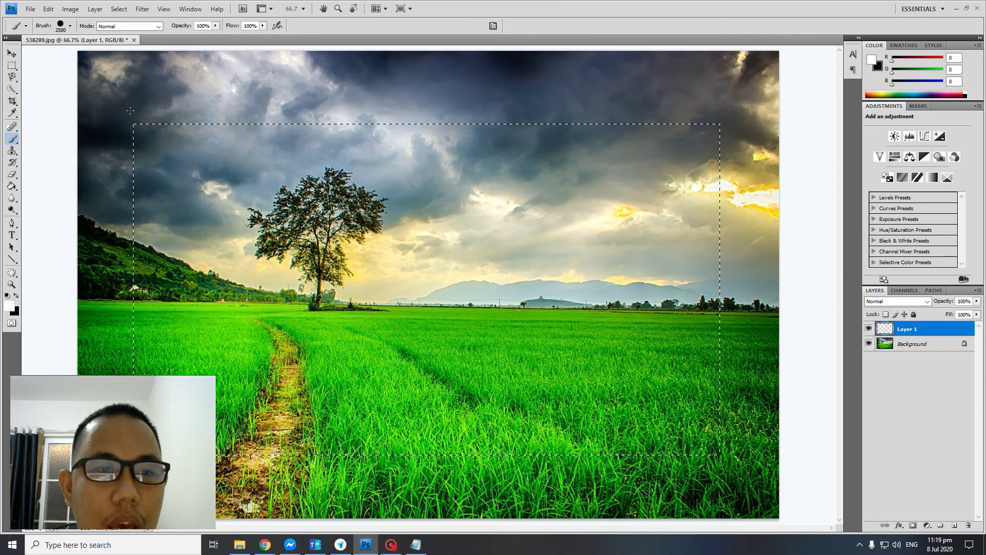
{"action": "left_click", "coordinate": [70, 25]}
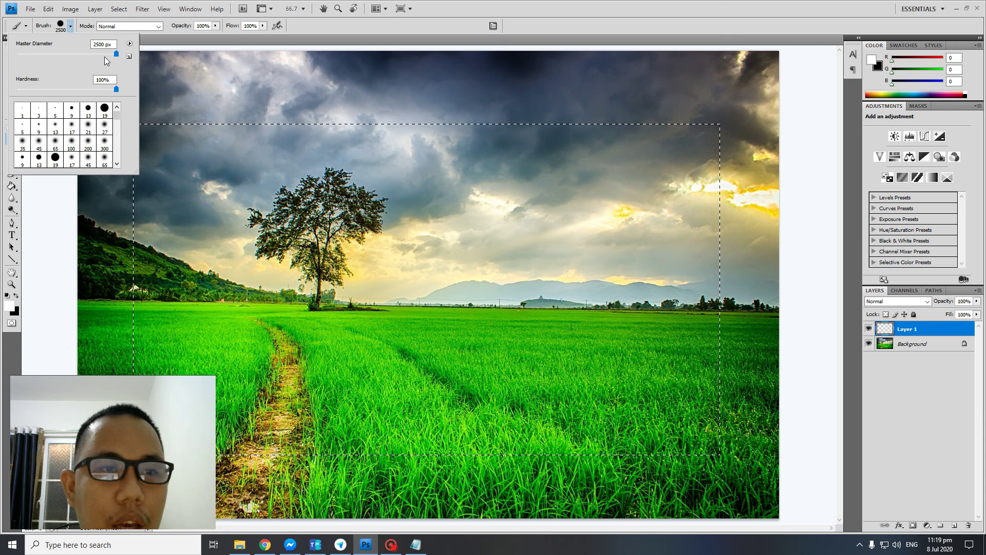
{"action": "mouse_move", "coordinate": [116, 54]}
{"action": "left_mouse_down"}
{"action": "mouse_move", "coordinate": [95, 55]}
{"action": "mouse_move", "coordinate": [118, 65]}
{"action": "mouse_move", "coordinate": [105, 56]}
{"action": "left_mouse_up"}
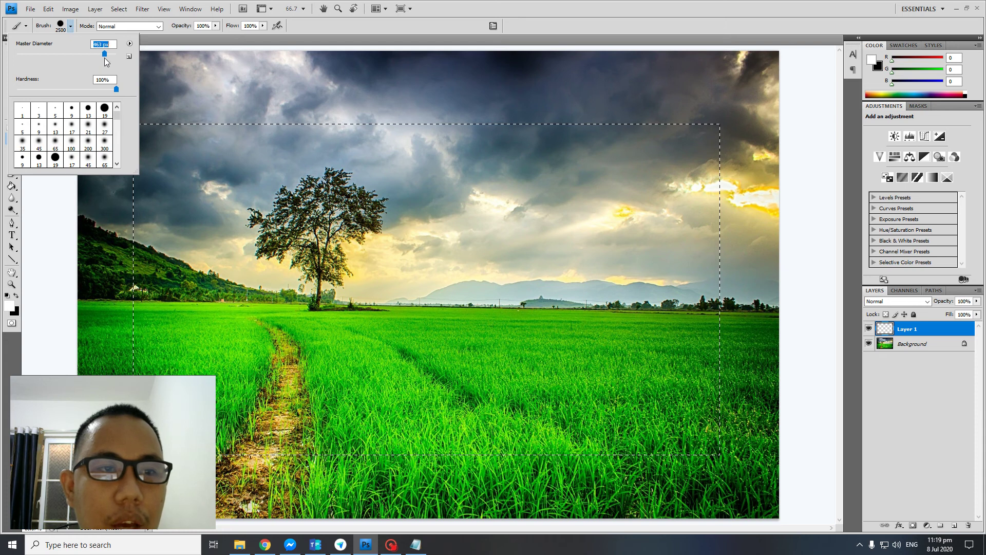
{"action": "mouse_move", "coordinate": [198, 176]}
{"action": "left_mouse_down"}
{"action": "mouse_move", "coordinate": [434, 225]}
{"action": "mouse_move", "coordinate": [463, 191]}
{"action": "mouse_move", "coordinate": [422, 200]}
{"action": "mouse_move", "coordinate": [849, 242]}
{"action": "mouse_move", "coordinate": [552, 187]}
{"action": "mouse_move", "coordinate": [791, 197]}
{"action": "mouse_move", "coordinate": [433, 312]}
{"action": "mouse_move", "coordinate": [784, 325]}
{"action": "mouse_move", "coordinate": [378, 380]}
{"action": "mouse_move", "coordinate": [626, 455]}
{"action": "mouse_move", "coordinate": [174, 454]}
{"action": "mouse_move", "coordinate": [307, 395]}
{"action": "mouse_move", "coordinate": [363, 249]}
{"action": "left_mouse_up"}
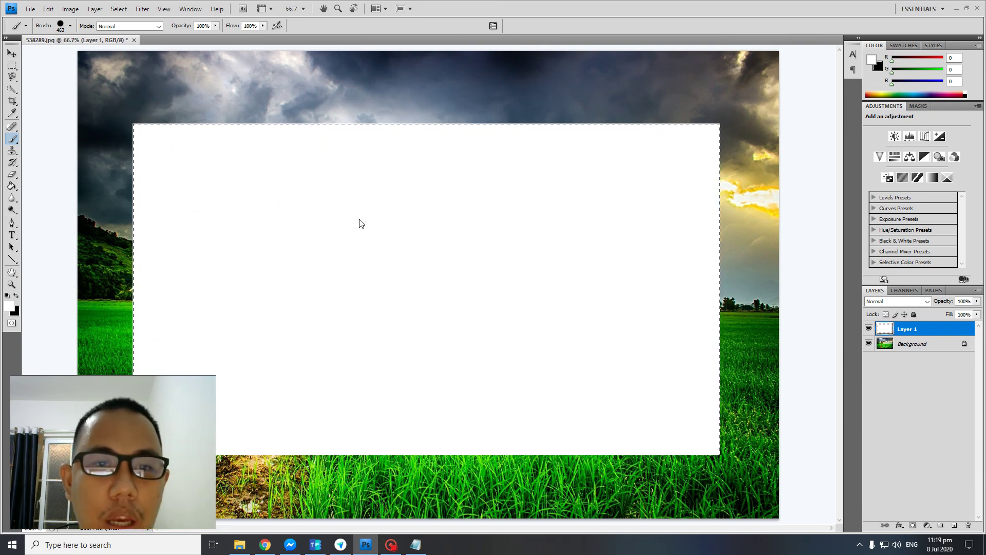
Step: Try deselecting the white rectangle, and undo the deselection
{"action": "key", "text": "ctrl+s"}
{"action": "key", "text": "Escape"}
{"action": "key", "text": "ctrl+d"}
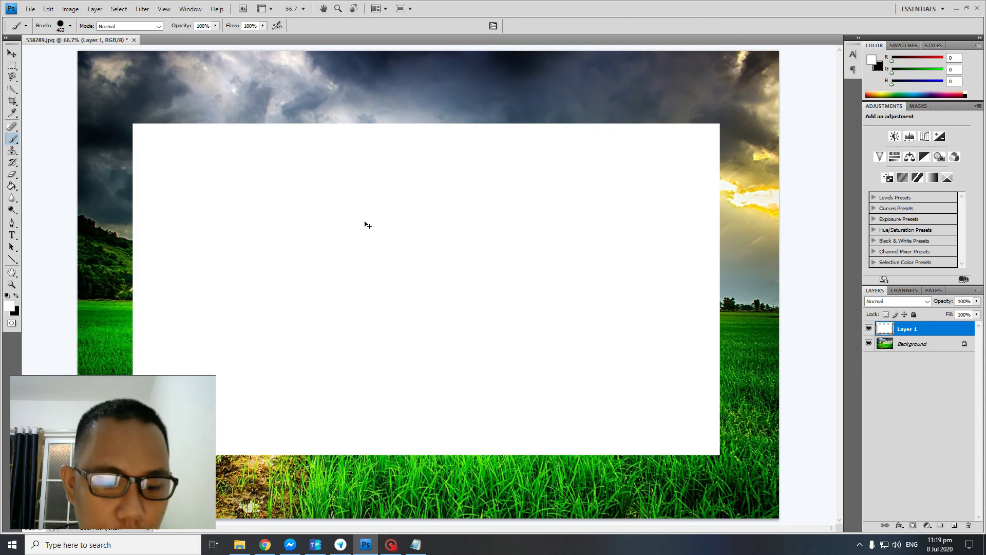
{"action": "key", "text": "ctrl+z"}
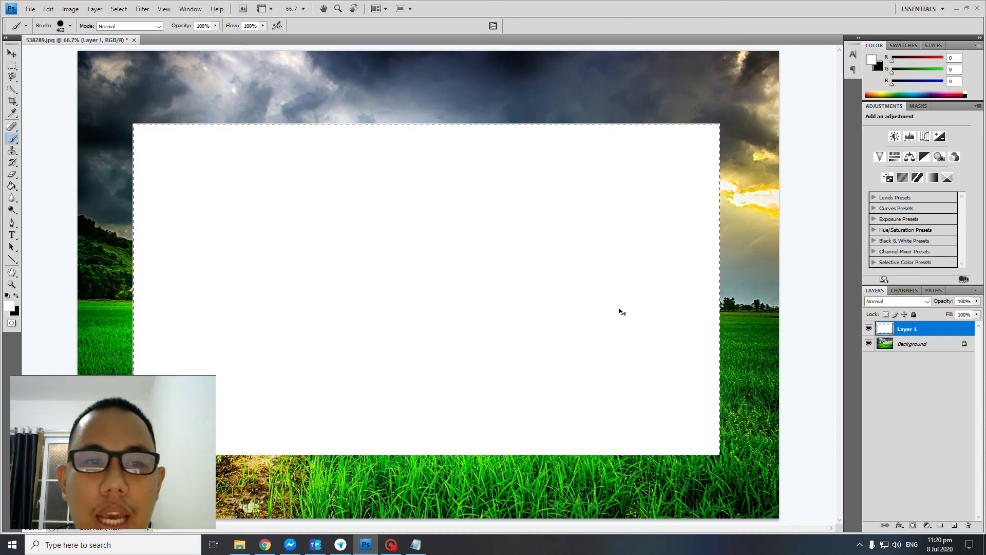
Step: Switch to Notepad and add the note "deselect = ctrl d" below the transform note
{"action": "key", "text": "alt+Tab"}
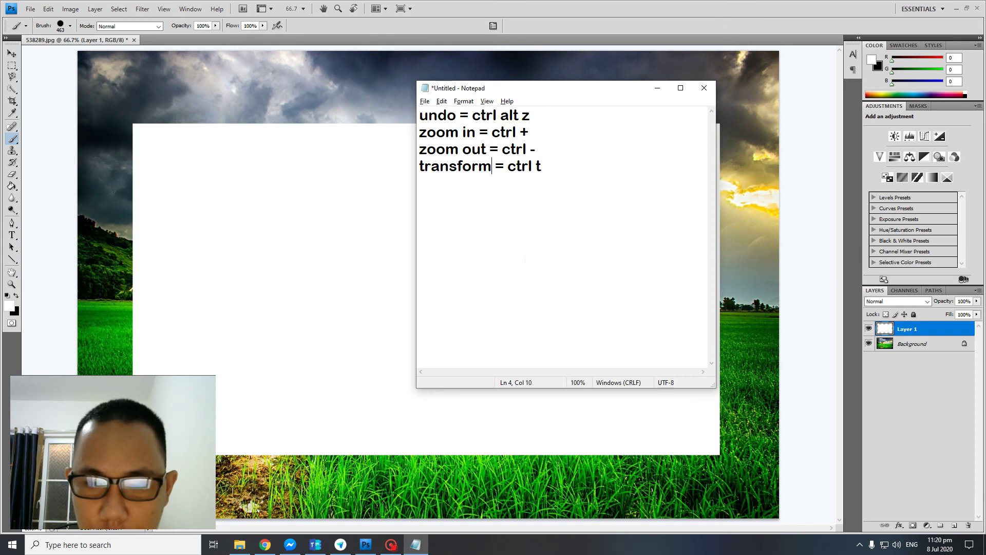
{"action": "type", "text": "deselect ="}
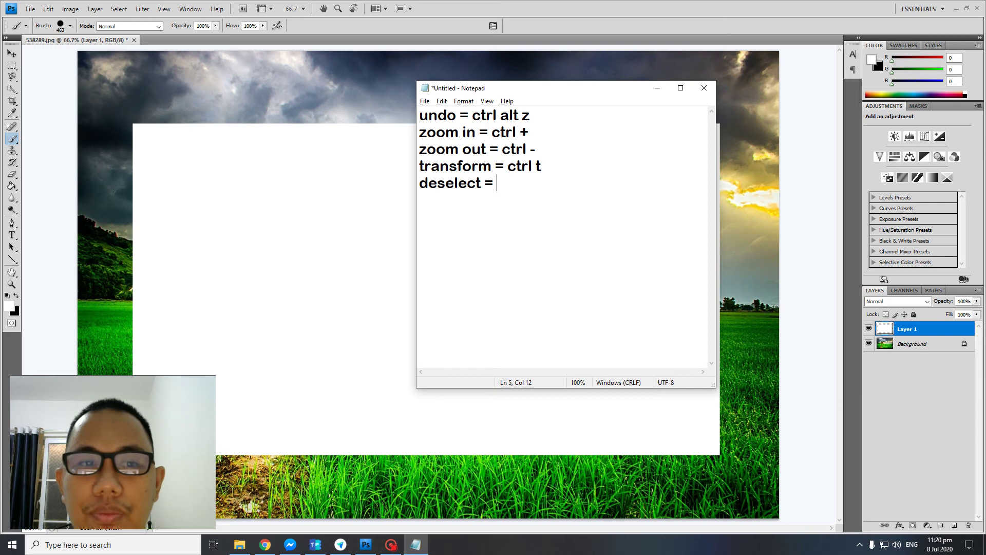
{"action": "type", "text": "ctr"}
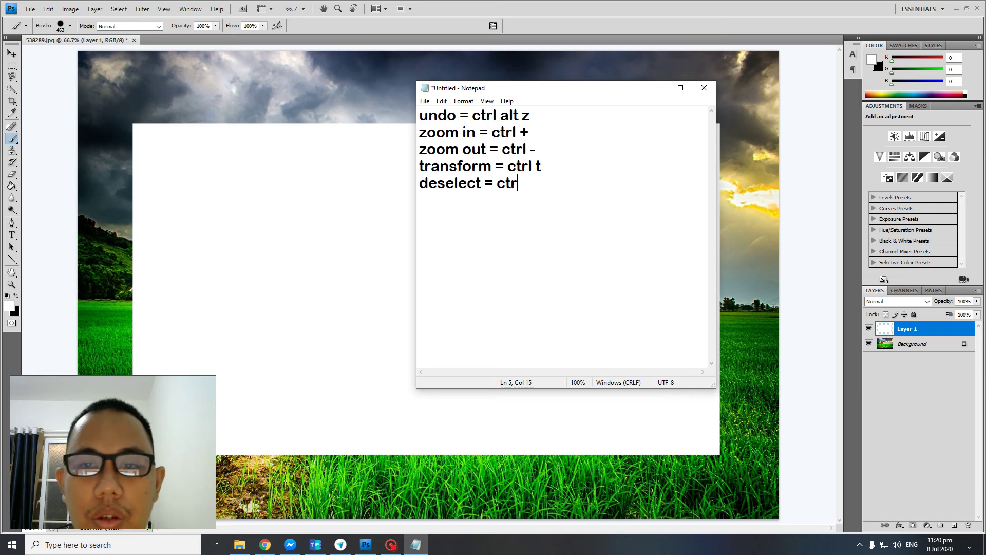
{"action": "type", "text": "l d"}
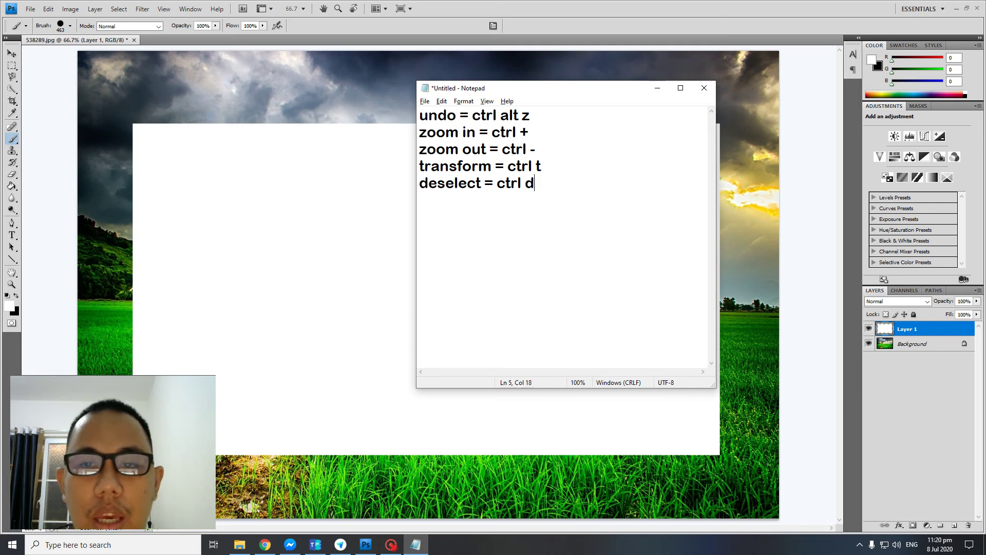
Step: Switch to Photoshop, activate the Move tool, and set the opacity of Layer 1 to 63%
{"action": "key", "text": "alt+Tab"}
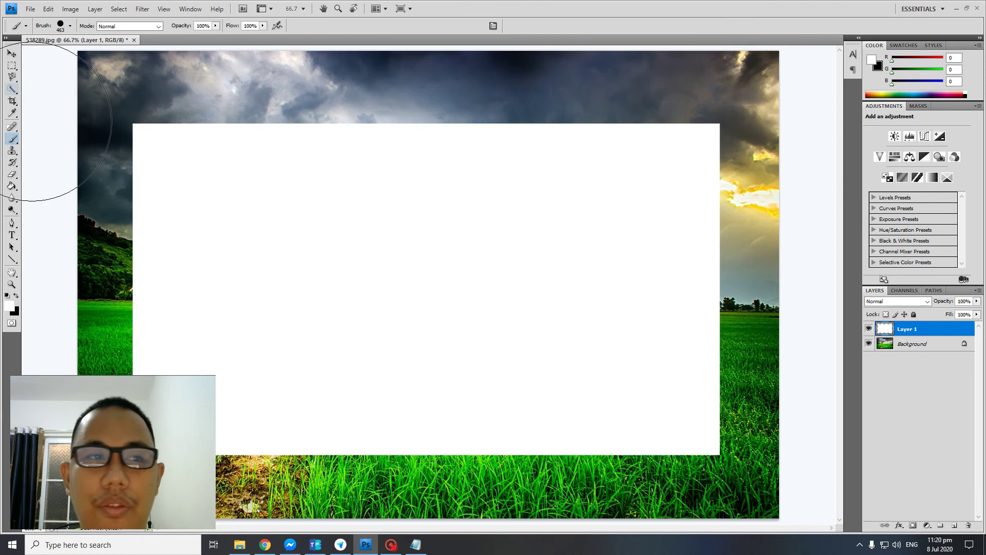
{"action": "left_click", "coordinate": [10, 55]}
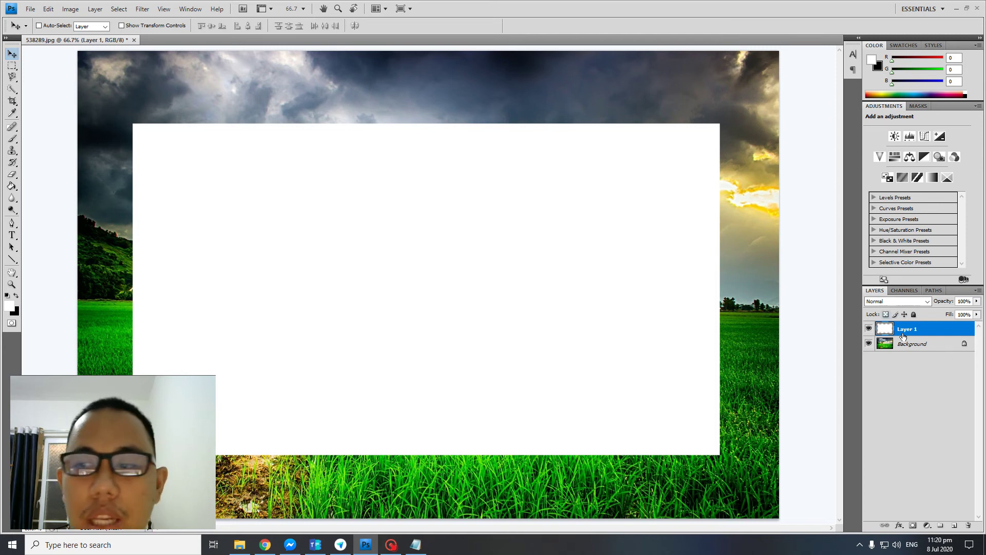
{"action": "left_click", "coordinate": [977, 301]}
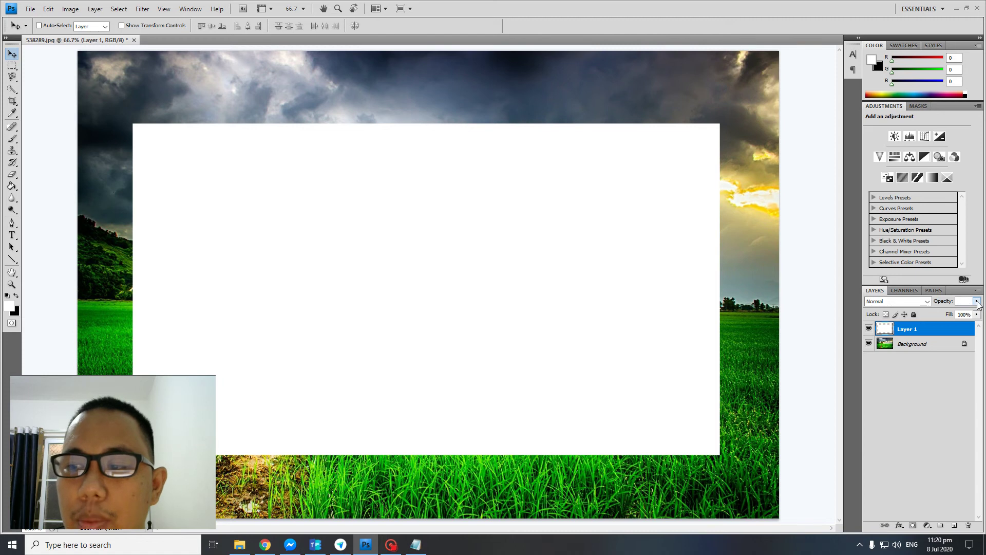
{"action": "mouse_move", "coordinate": [977, 313]}
{"action": "left_mouse_down"}
{"action": "mouse_move", "coordinate": [946, 312]}
{"action": "mouse_move", "coordinate": [960, 312]}
{"action": "left_mouse_up"}
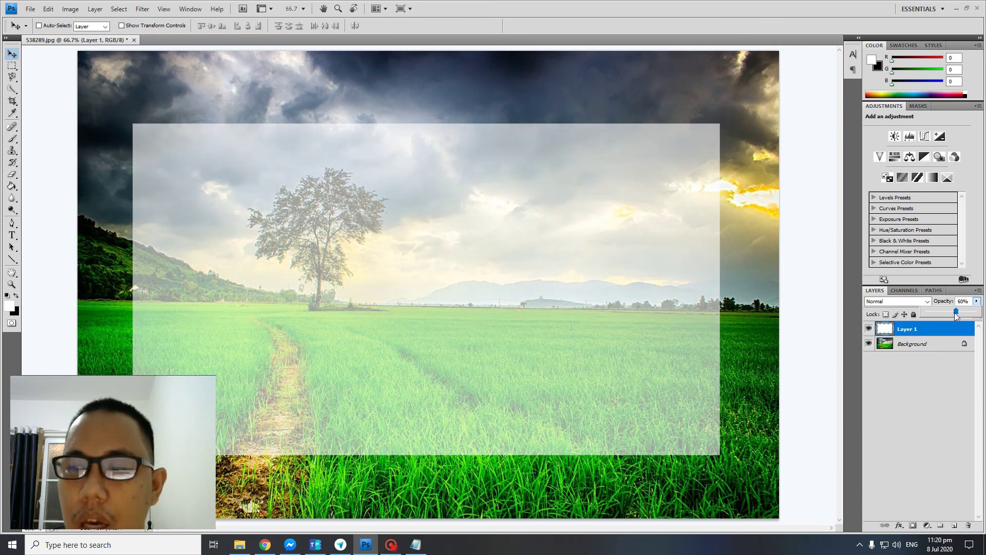
{"action": "left_click_drag", "start_coordinate": [961, 312], "coordinate": [957, 310]}
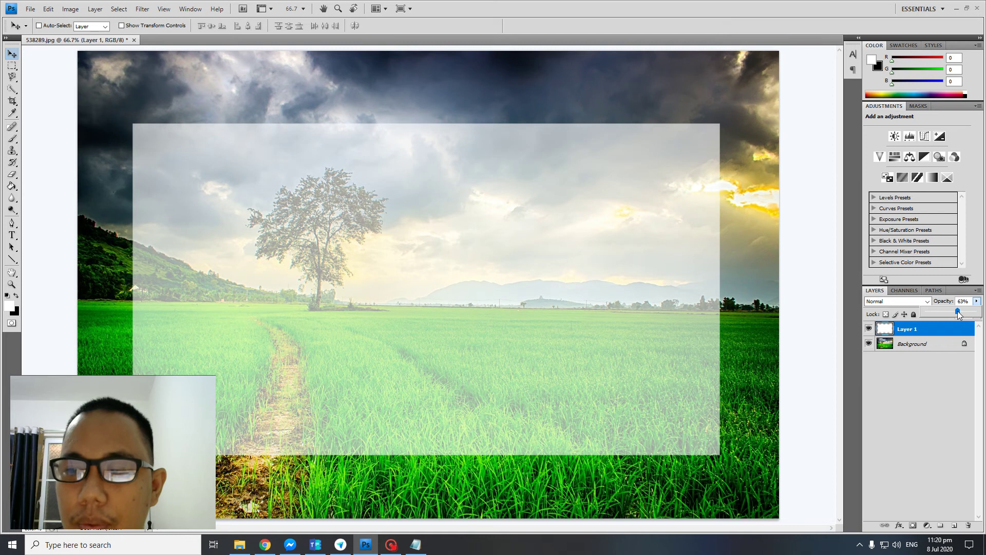
{"action": "left_click", "coordinate": [943, 413]}
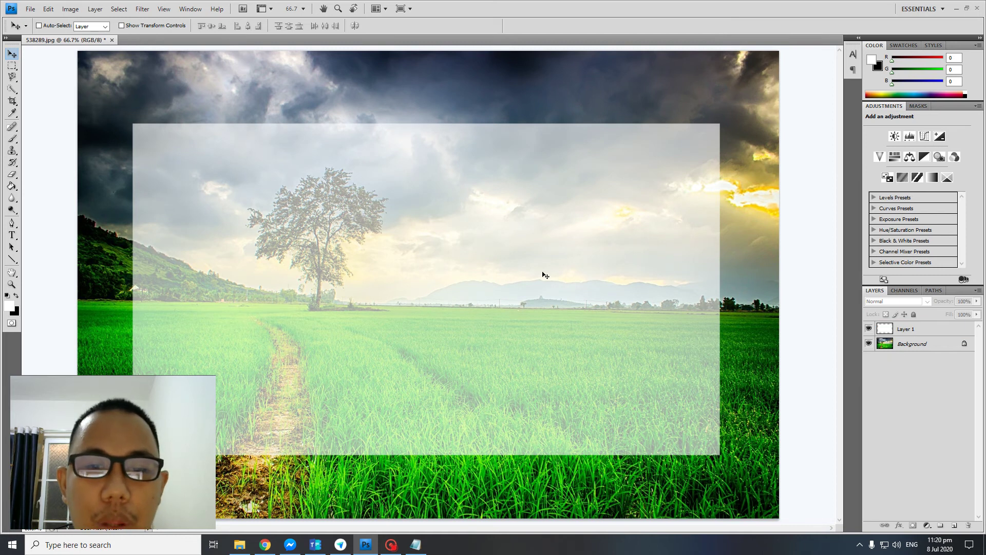
Step: Activate the Horizontal Type tool
{"action": "left_click", "coordinate": [12, 235]}
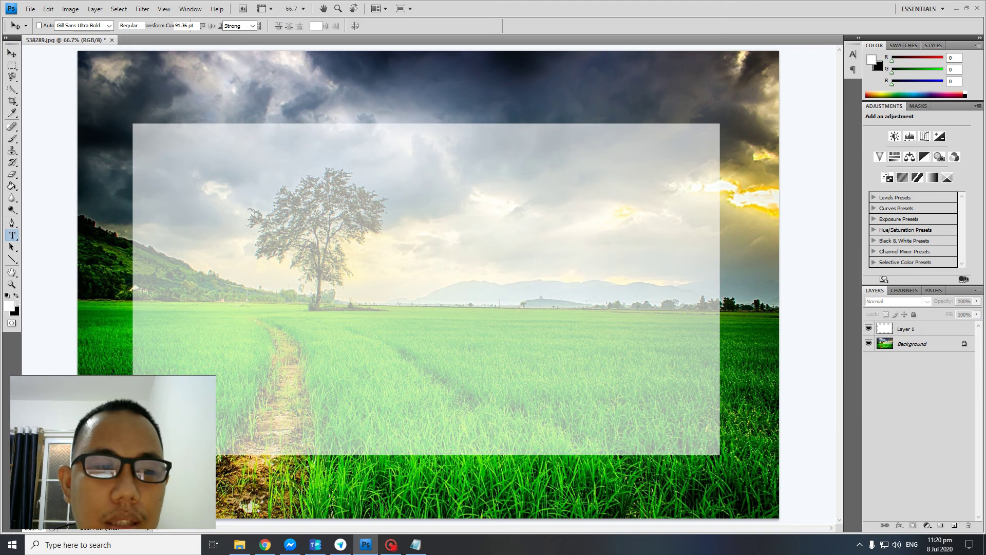
{"action": "left_click", "coordinate": [12, 236]}
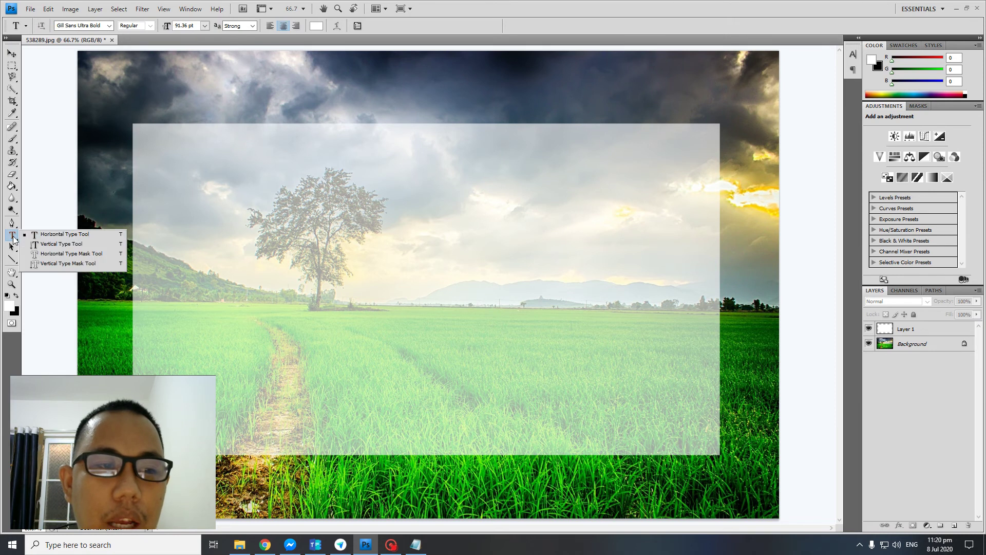
{"action": "left_click", "coordinate": [65, 235]}
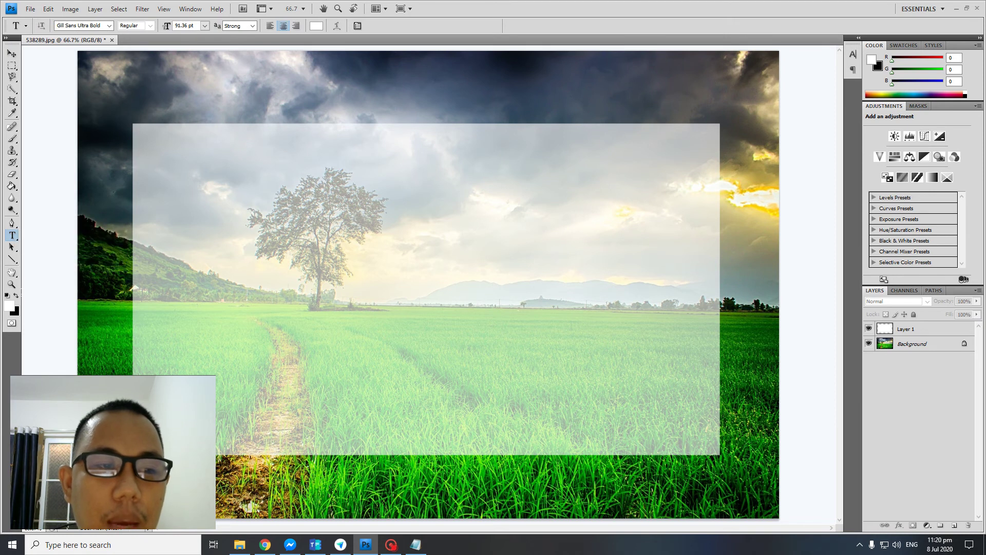
Step: Set the foreground color to pure red with the Color Picker
{"action": "left_click", "coordinate": [10, 306]}
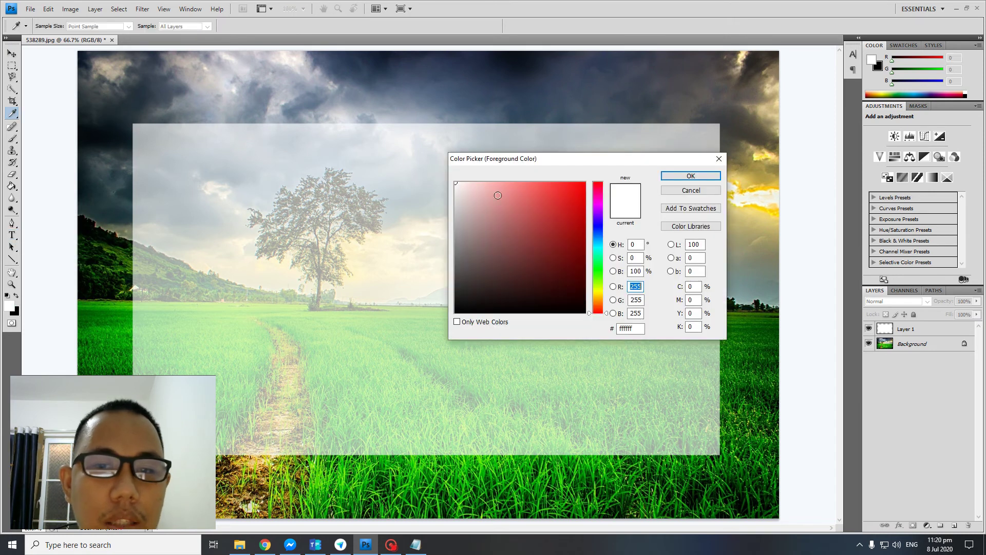
{"action": "left_click", "coordinate": [586, 182]}
{"action": "left_click", "coordinate": [690, 175]}
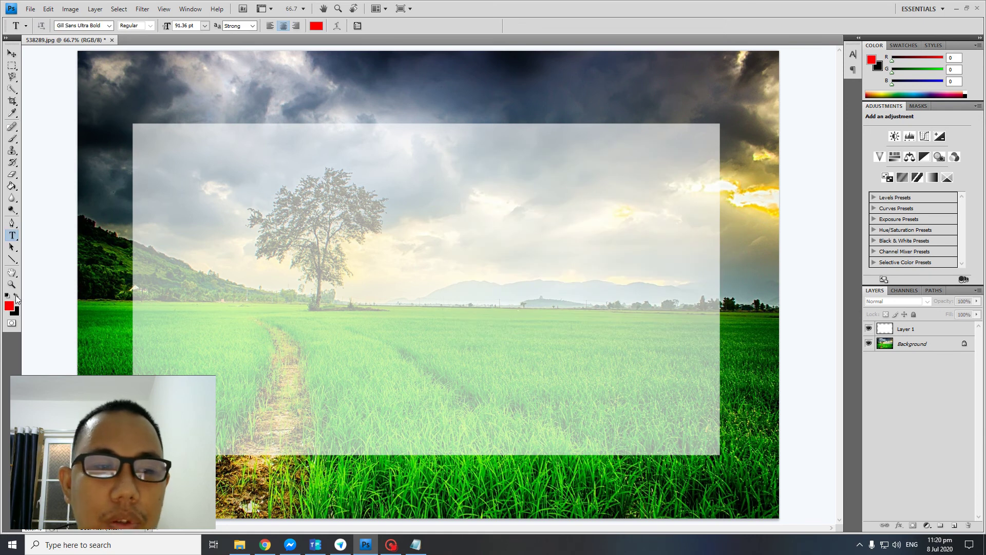
Step: Start a text layer over the white box and paste in "For from him", copied from the New International Version on the browser's Romans 11:36 page
{"action": "left_click", "coordinate": [286, 160]}
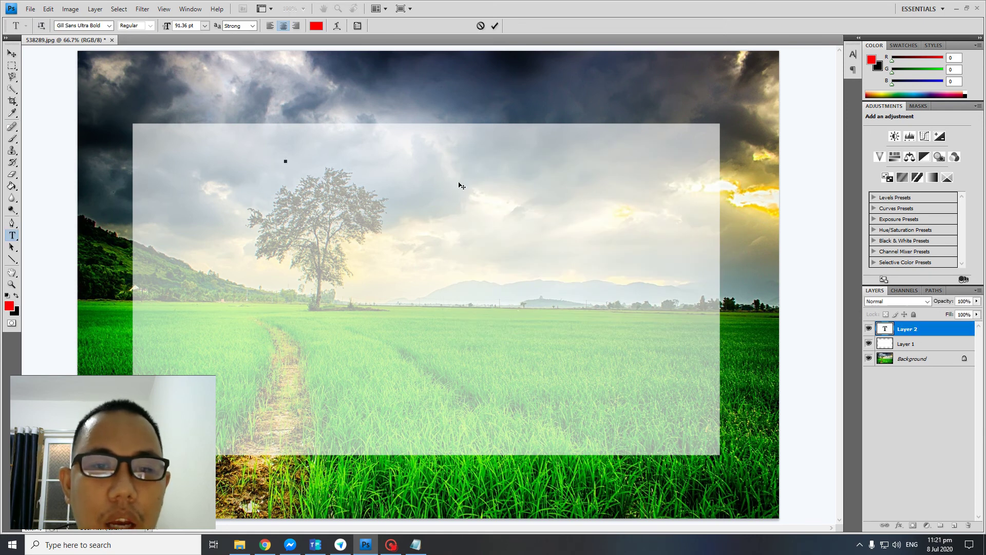
{"action": "key", "text": "alt+Tab"}
{"action": "key", "text": "alt+Tab"}
{"action": "left_click", "coordinate": [278, 544]}
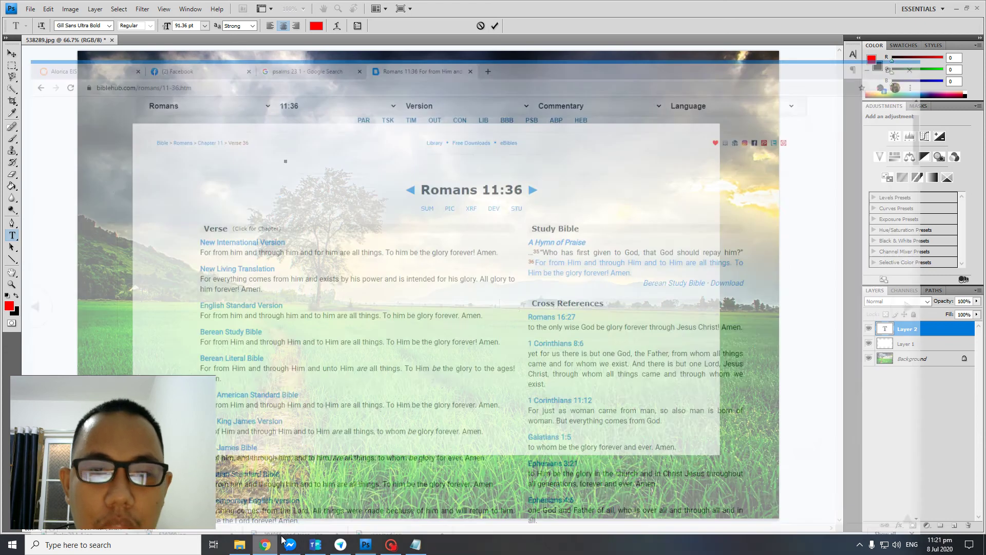
{"action": "left_click_drag", "start_coordinate": [189, 210], "coordinate": [235, 210]}
{"action": "key", "text": "ctrl+c"}
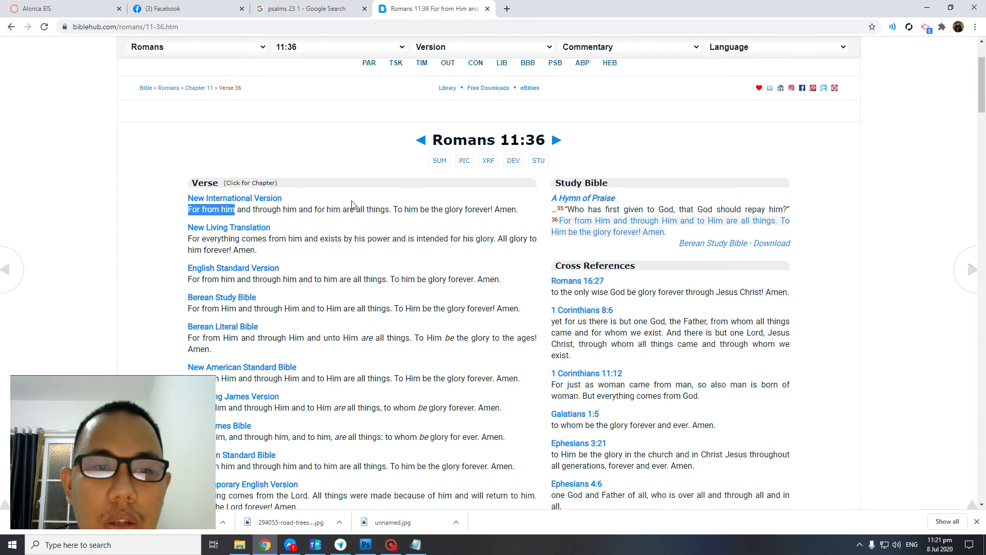
{"action": "key", "text": "alt+Tab"}
{"action": "key", "text": "ctrl+v"}
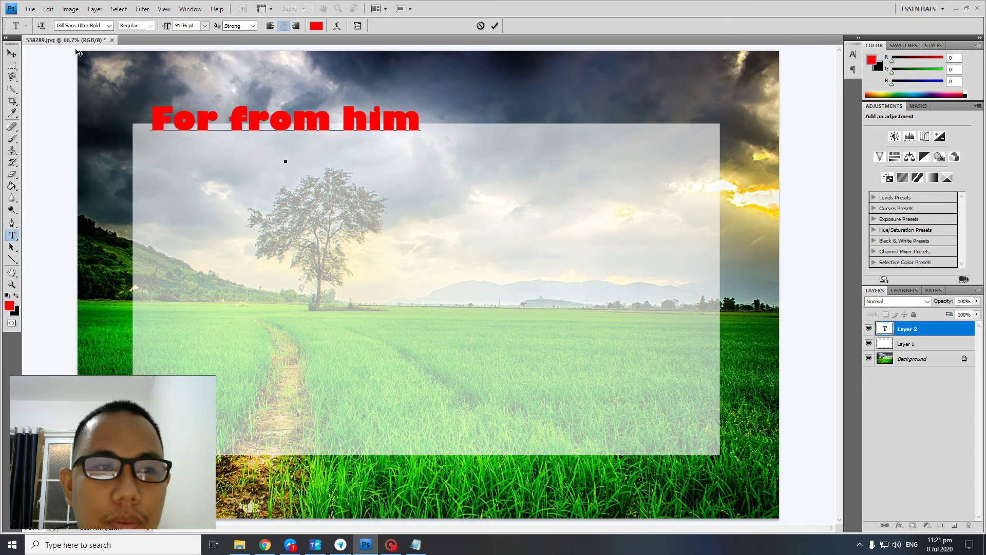
Step: Try the Broadway and Calibri fonts on the whole "For from him" text
{"action": "key", "text": "ctrl+a"}
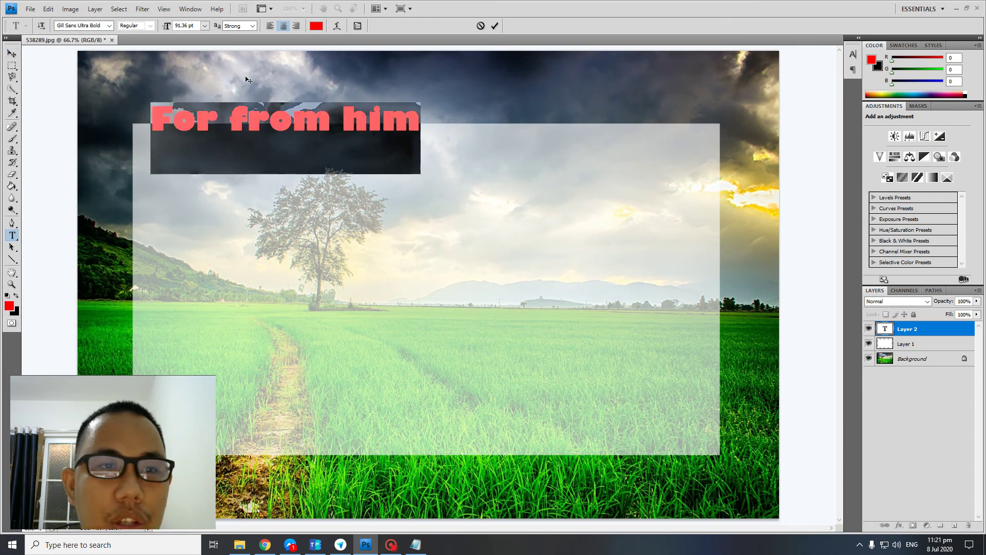
{"action": "left_click", "coordinate": [109, 25]}
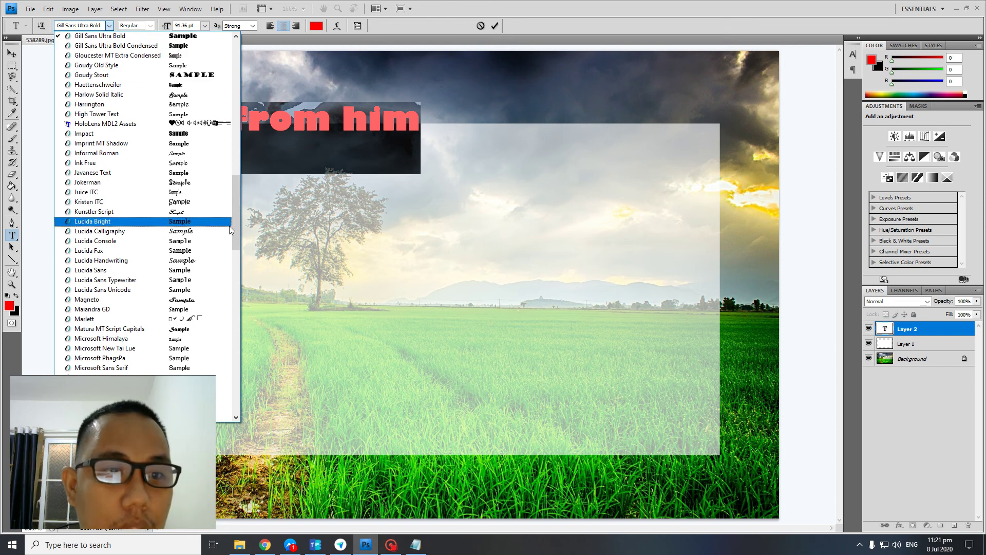
{"action": "left_click_drag", "start_coordinate": [235, 227], "coordinate": [238, 120]}
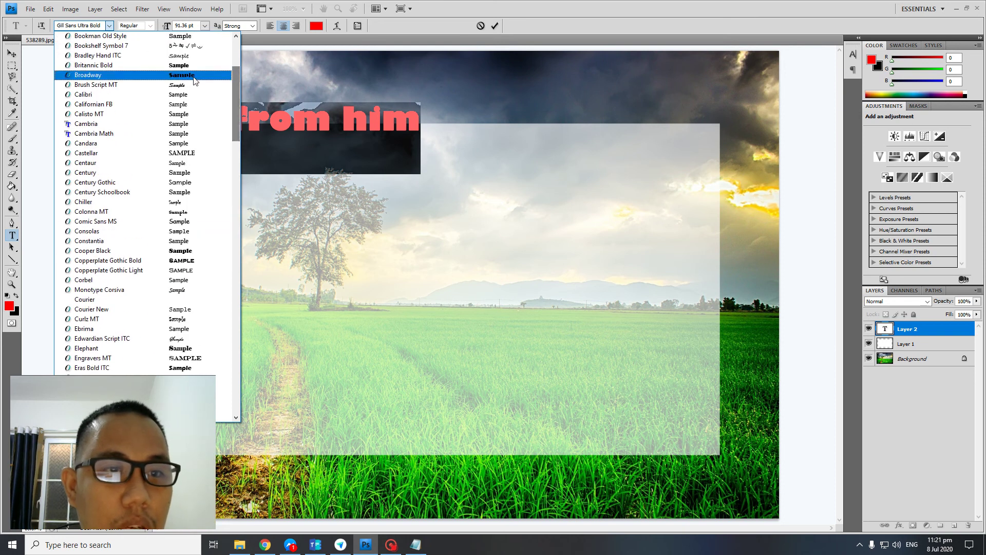
{"action": "left_click", "coordinate": [193, 76]}
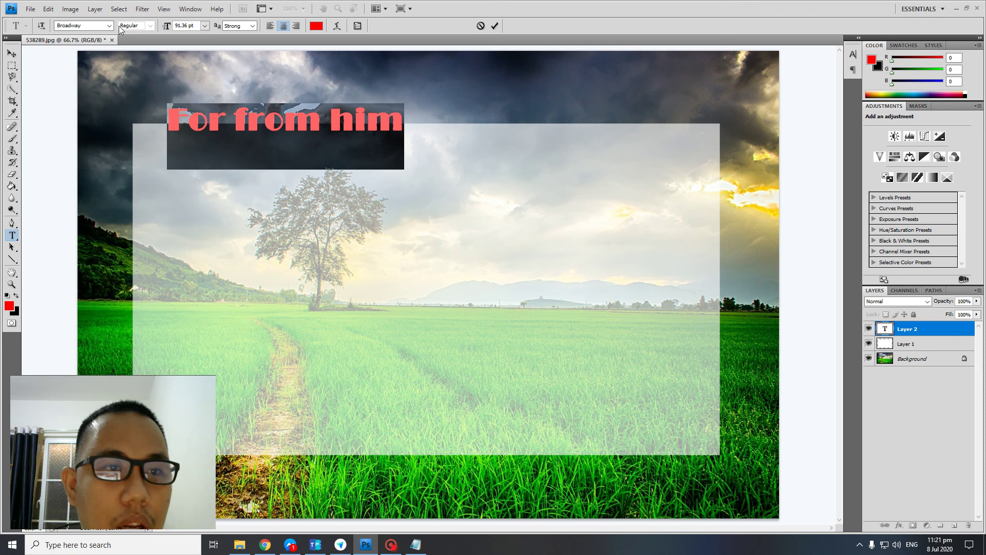
{"action": "left_click", "coordinate": [109, 26]}
{"action": "scroll", "coordinate": [173, 56], "scroll_direction": "up", "scroll_amount": 3}
{"action": "left_click", "coordinate": [174, 57]}
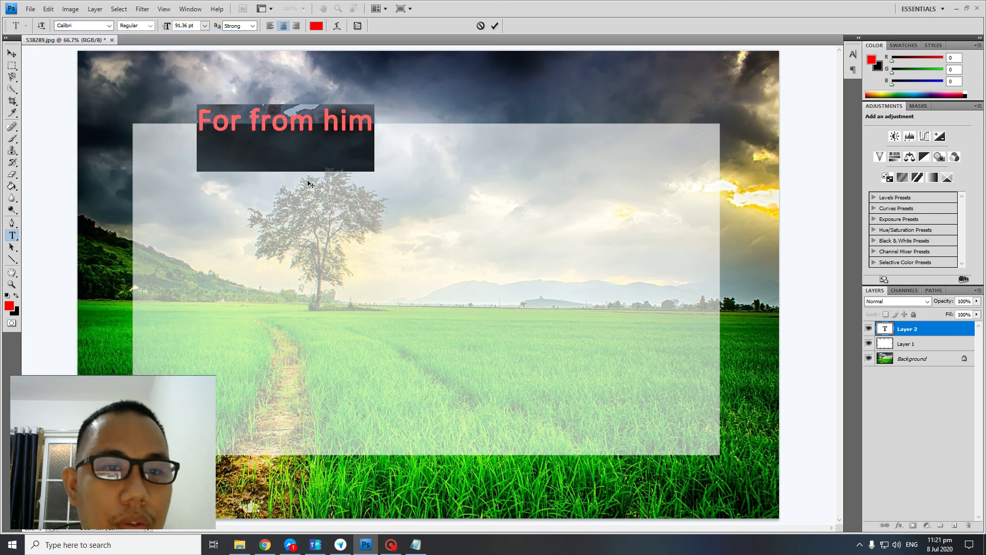
Step: Set the "For from him" text to the Castellar font and move it to the upper middle of the white box
{"action": "left_click", "coordinate": [109, 25]}
{"action": "scroll", "coordinate": [154, 77], "scroll_direction": "down", "scroll_amount": 1}
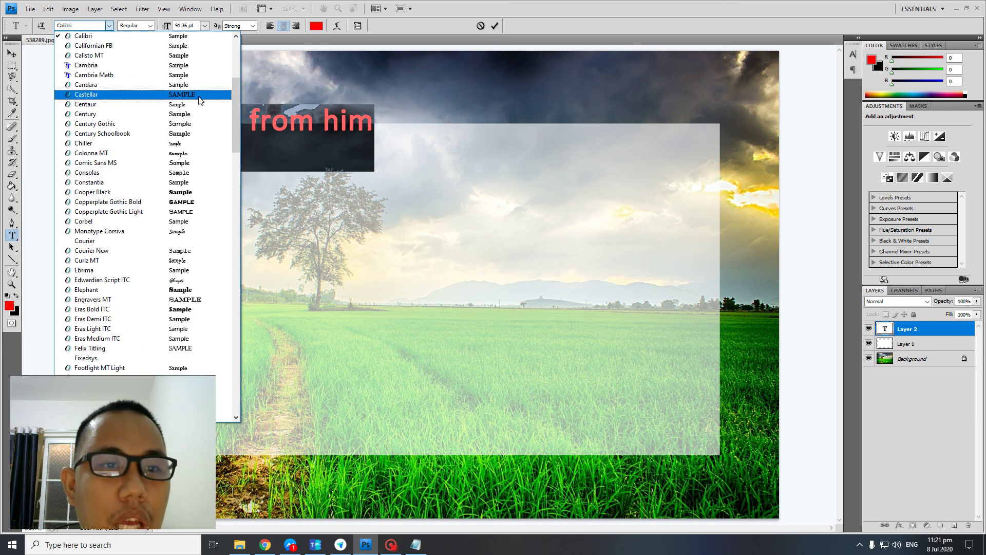
{"action": "left_click", "coordinate": [155, 93]}
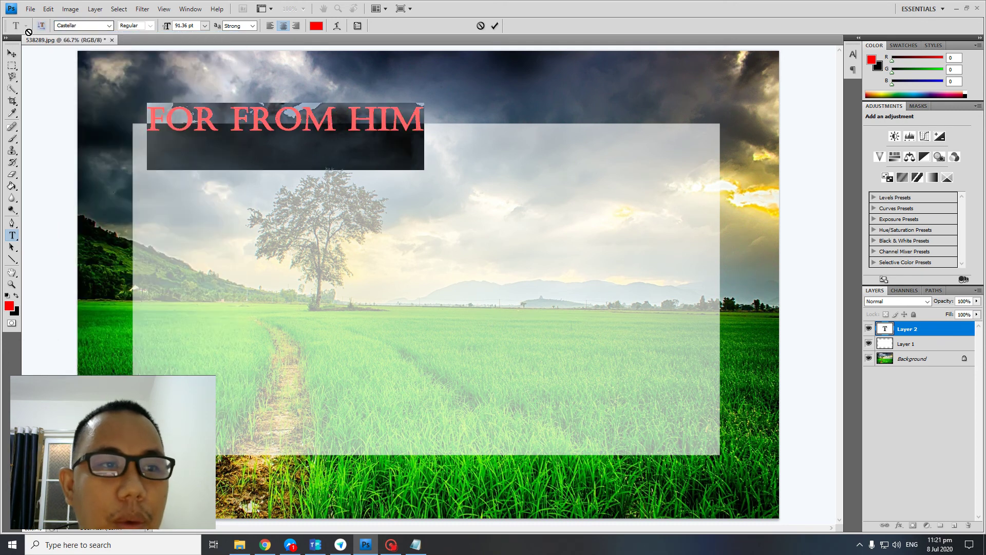
{"action": "left_click", "coordinate": [11, 53]}
{"action": "left_click_drag", "start_coordinate": [344, 164], "coordinate": [414, 161]}
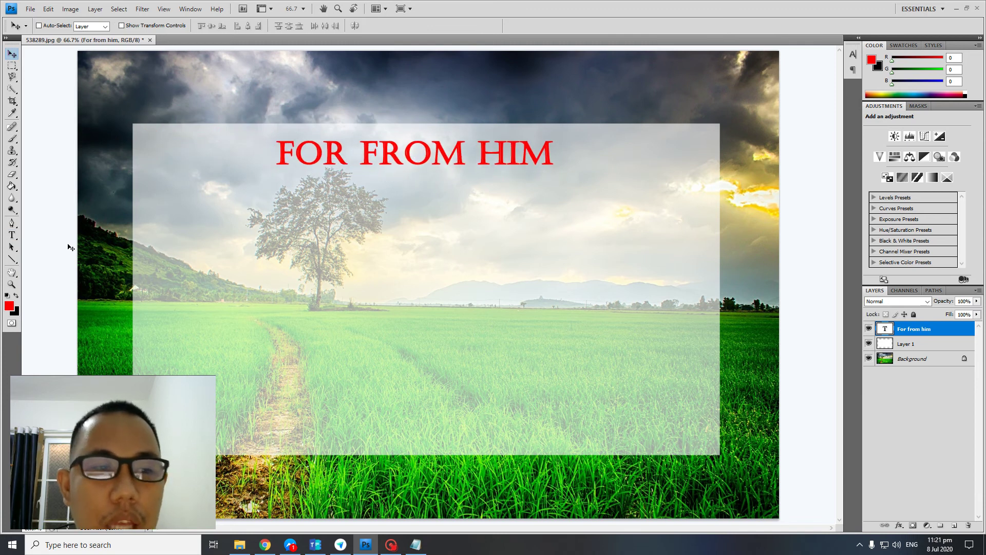
Step: Copy "and through him" from the New International Version verse in the browser and paste it as a new text layer below the first line
{"action": "left_click", "coordinate": [11, 235]}
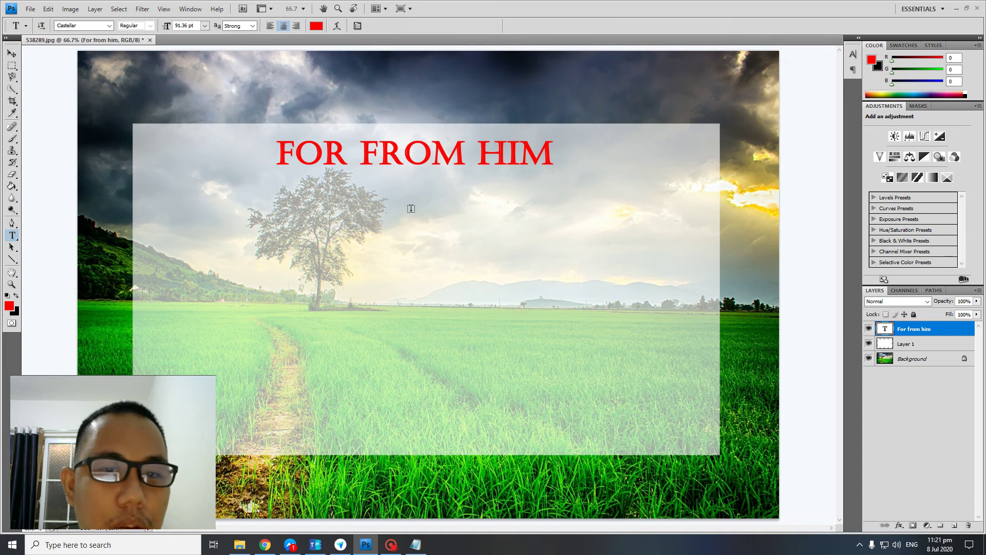
{"action": "key", "text": "alt+Tab"}
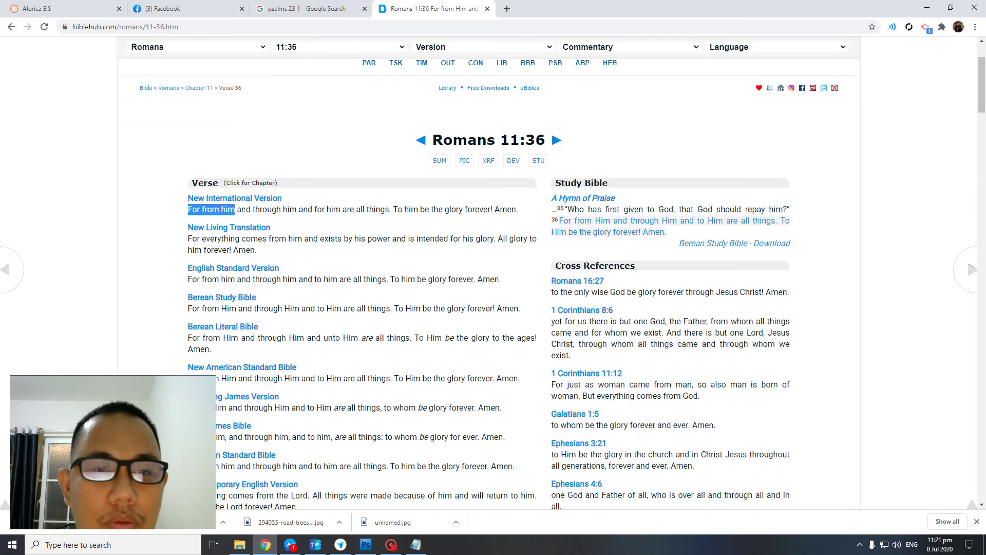
{"action": "left_click_drag", "start_coordinate": [237, 210], "coordinate": [296, 211]}
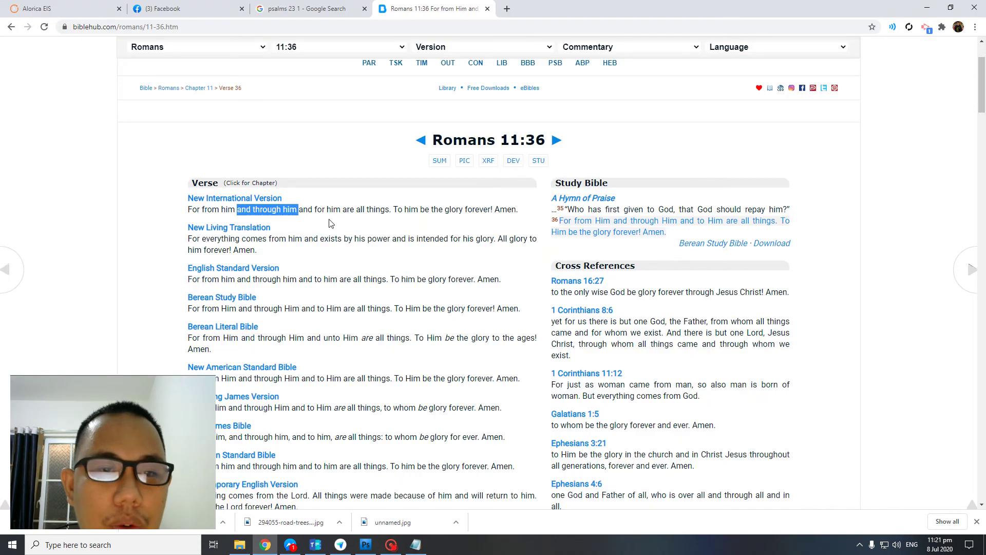
{"action": "key", "text": "ctrl+c"}
{"action": "key", "text": "alt+Tab"}
{"action": "left_click", "coordinate": [401, 213]}
{"action": "key", "text": "ctrl+v"}
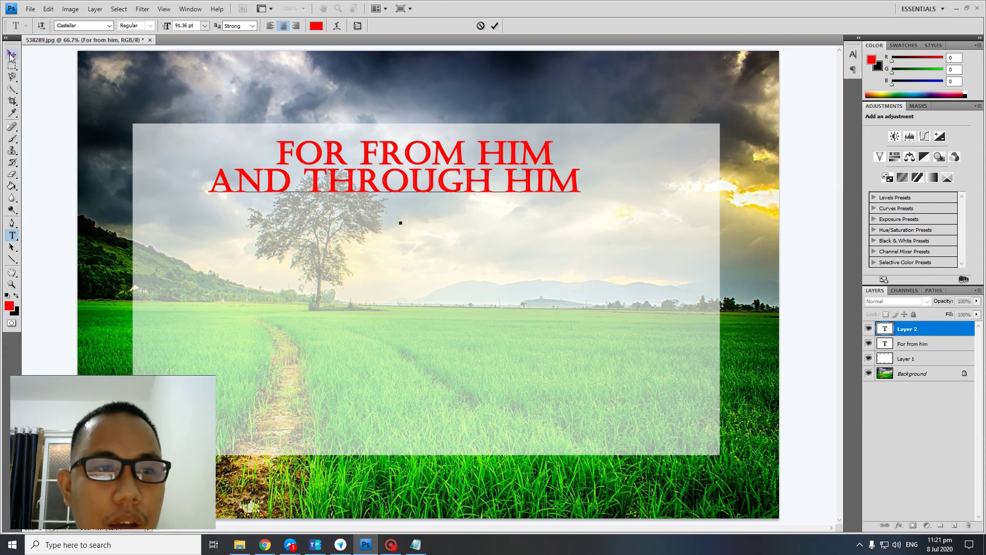
Step: Try the Chiller and Cooper Black fonts on the "and through him" text
{"action": "key", "text": "ctrl+a"}
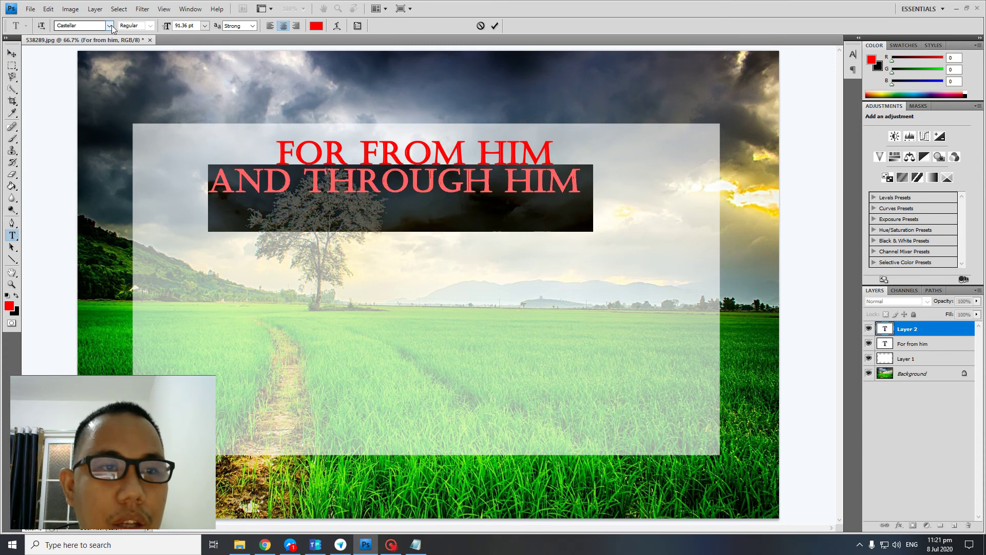
{"action": "left_click", "coordinate": [110, 26]}
{"action": "left_click", "coordinate": [186, 88]}
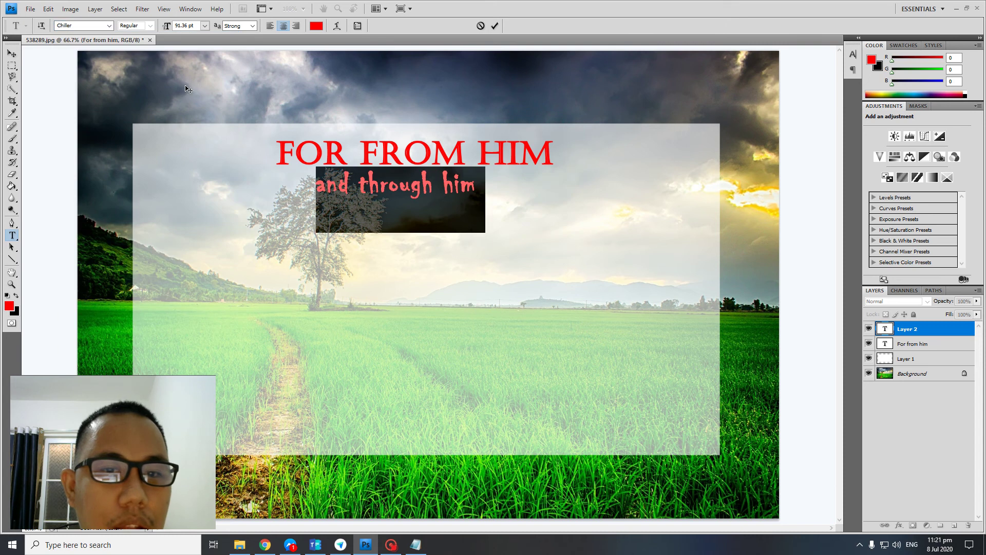
{"action": "left_click", "coordinate": [110, 25]}
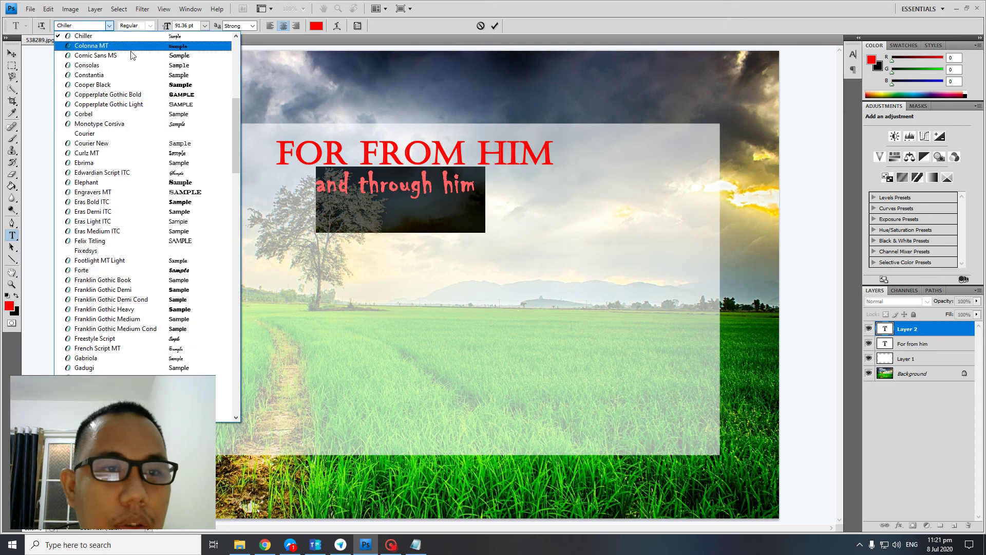
{"action": "left_click", "coordinate": [166, 84]}
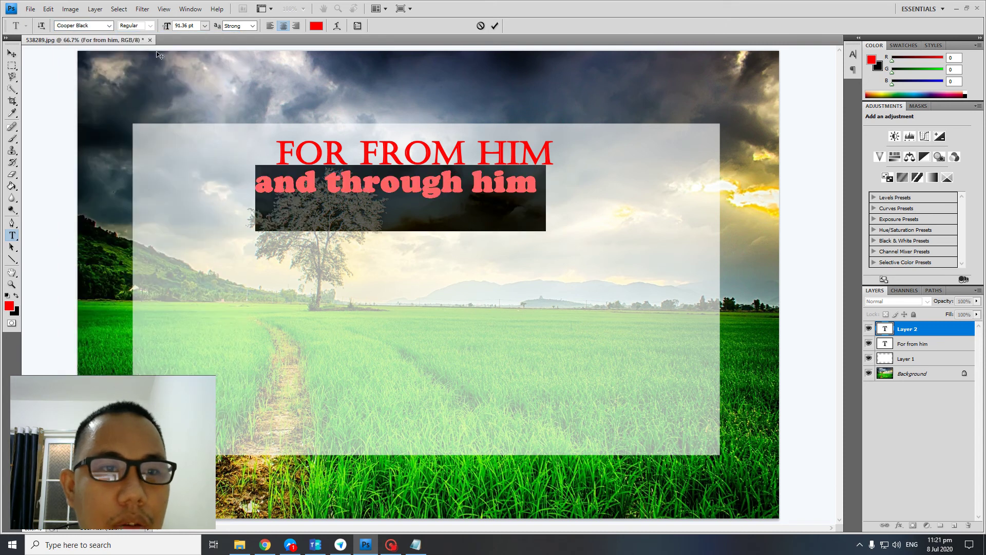
Step: Set the "and through him" text to the Ebrima font and center it beneath the first line
{"action": "left_click", "coordinate": [110, 26]}
{"action": "left_click", "coordinate": [180, 120]}
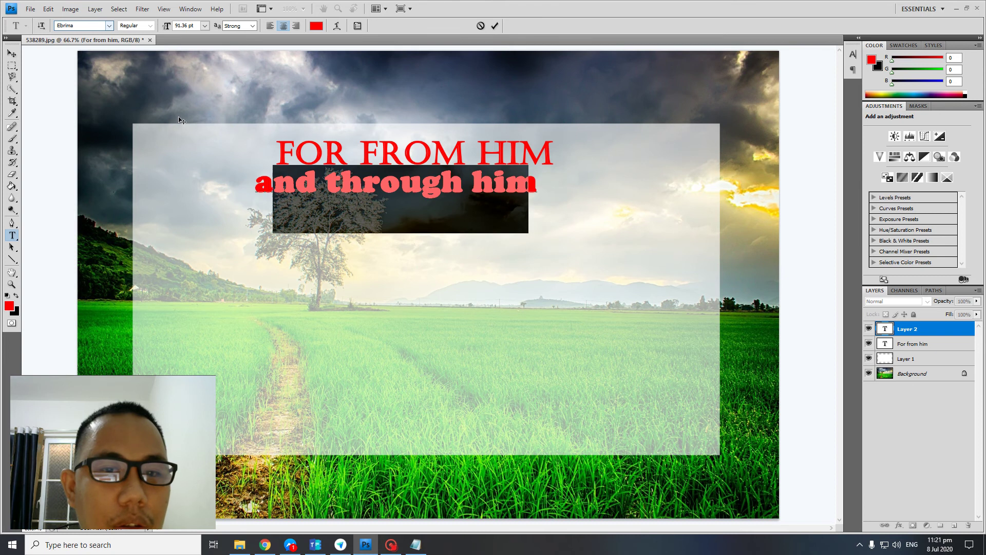
{"action": "left_click", "coordinate": [11, 53]}
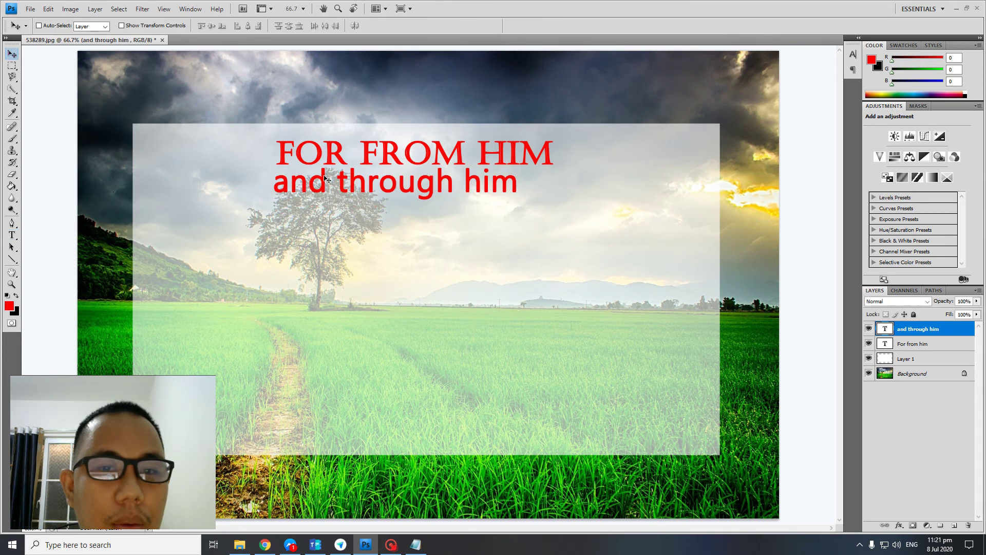
{"action": "left_click_drag", "start_coordinate": [378, 197], "coordinate": [398, 203]}
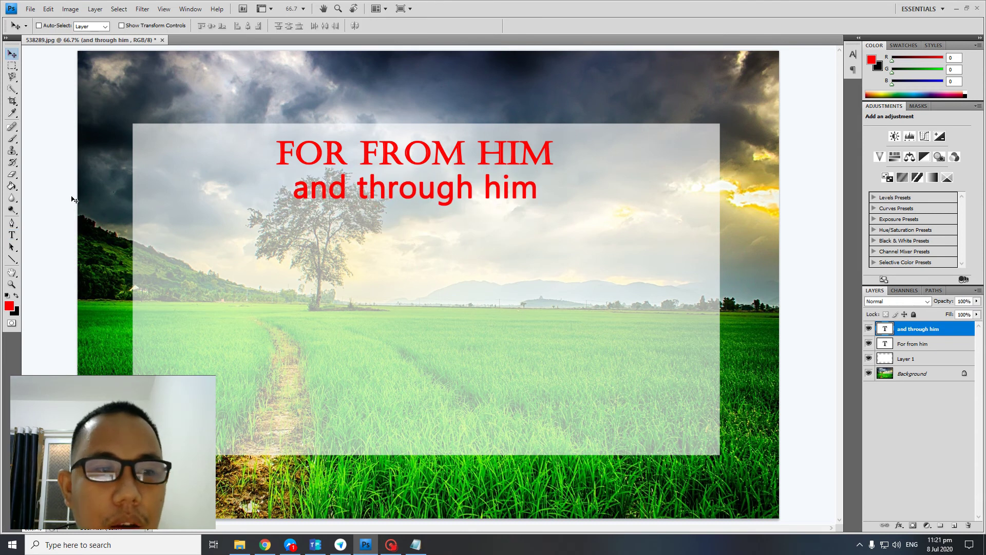
Step: Capitalize the second line's last word to read "and through Him" and shift the line slightly right and up
{"action": "left_click", "coordinate": [11, 234]}
{"action": "left_click_drag", "start_coordinate": [484, 191], "coordinate": [502, 197]}
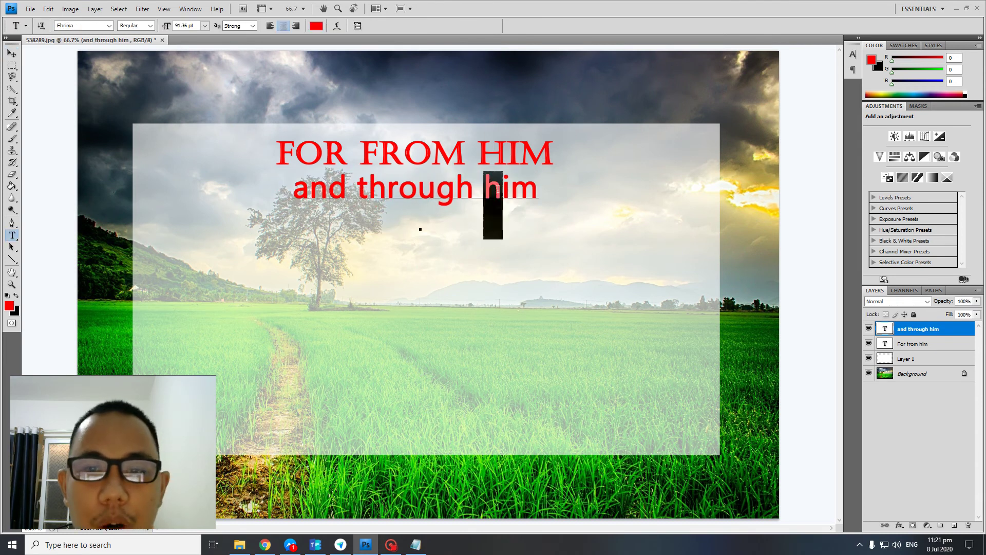
{"action": "type", "text": "H"}
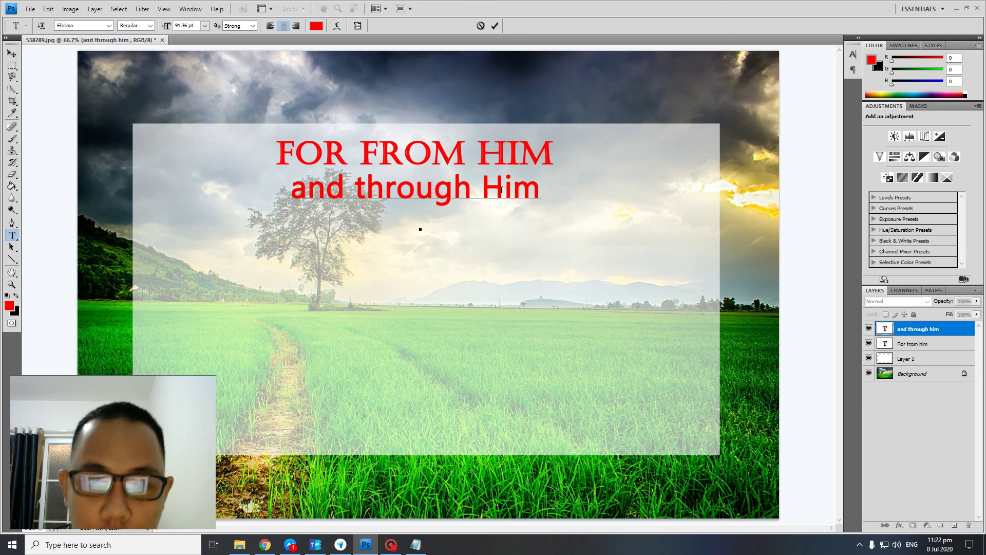
{"action": "left_click", "coordinate": [11, 53]}
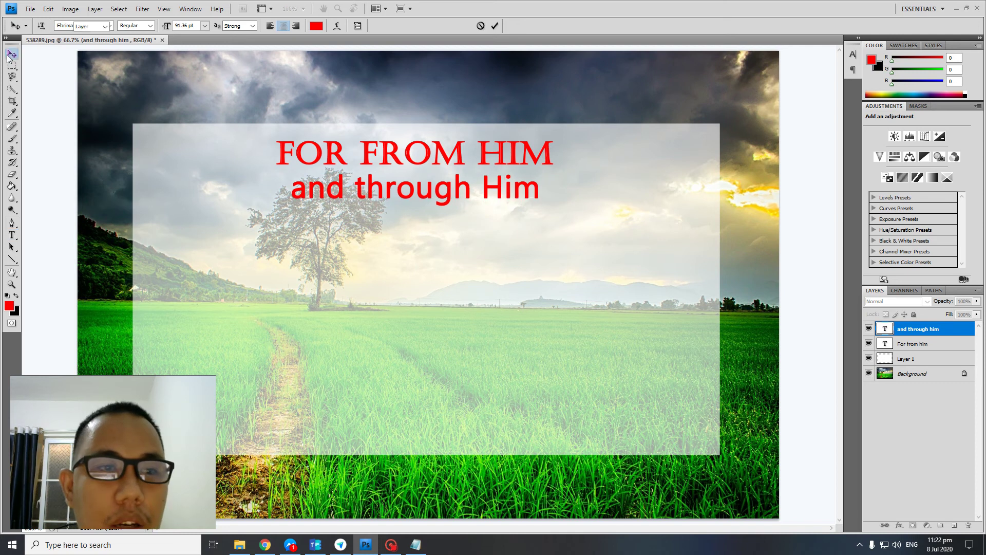
{"action": "left_click_drag", "start_coordinate": [461, 209], "coordinate": [466, 208]}
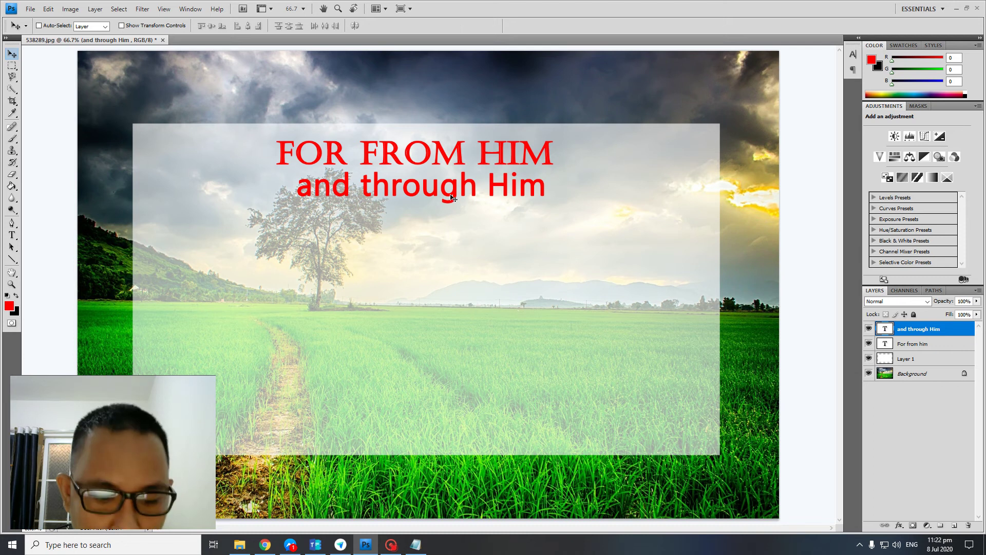
Step: Scale the "and through Him" text down to 80.7% with Free Transform and reposition it under "For from him"
{"action": "key", "text": "ctrl+t"}
{"action": "key", "text": "Return"}
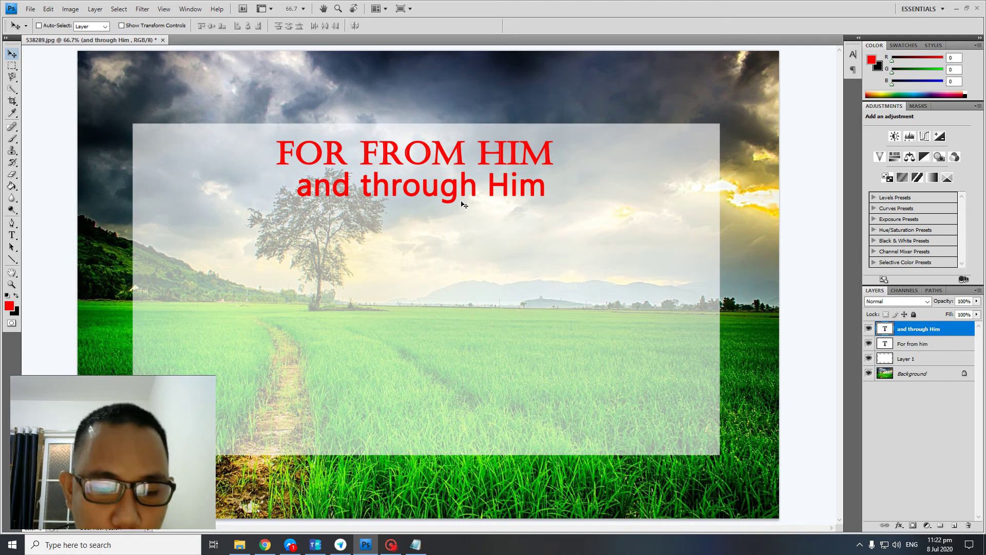
{"action": "key", "text": "ctrl+t"}
{"action": "left_click_drag", "start_coordinate": [557, 206], "coordinate": [459, 185]}
{"action": "key", "text": "Right"}
{"action": "key", "text": "Right"}
{"action": "key", "text": "Right"}
{"action": "key", "text": "Right"}
{"action": "key", "text": "Right"}
{"action": "key", "text": "Right"}
{"action": "key", "text": "Right"}
{"action": "key", "text": "Right"}
{"action": "key", "text": "Right"}
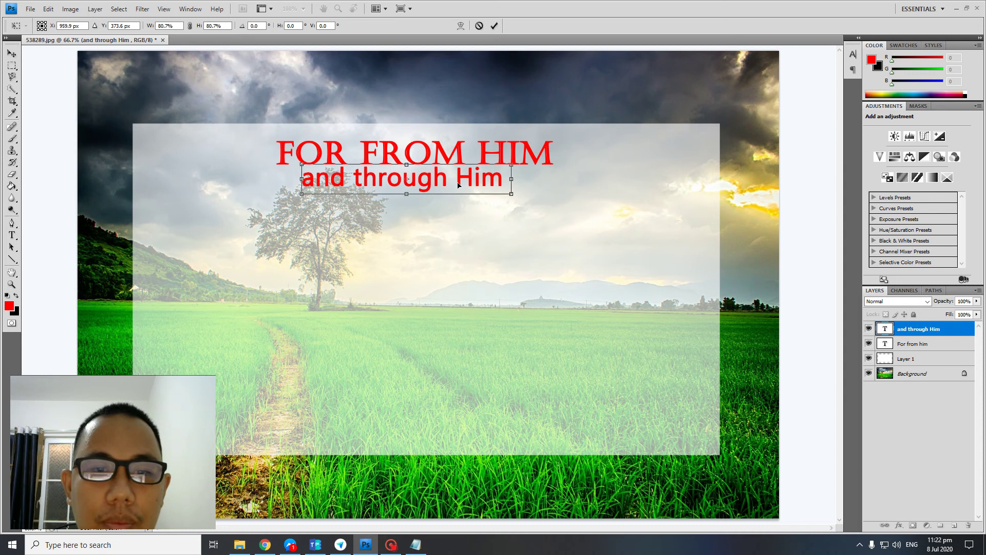
{"action": "key", "text": "Return"}
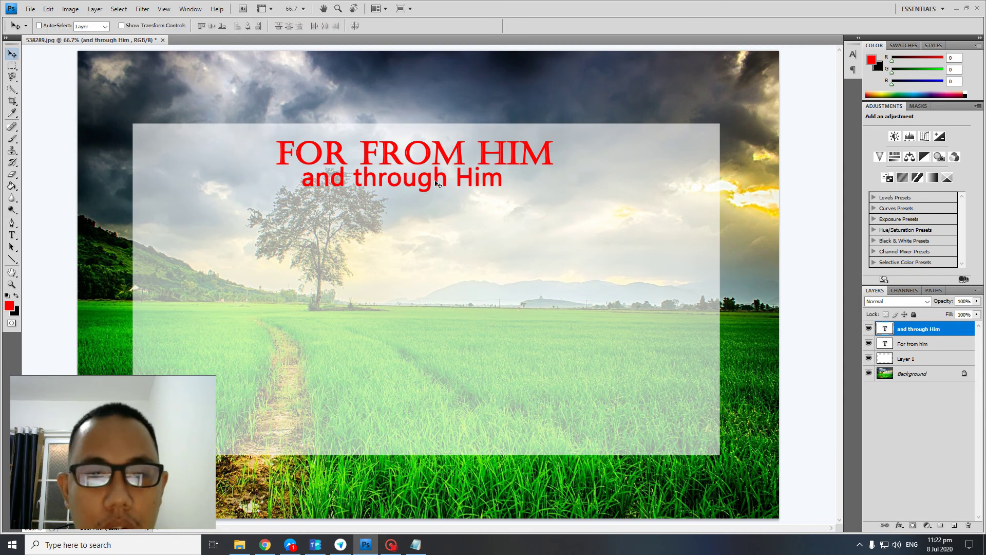
{"action": "left_click_drag", "start_coordinate": [435, 186], "coordinate": [439, 186]}
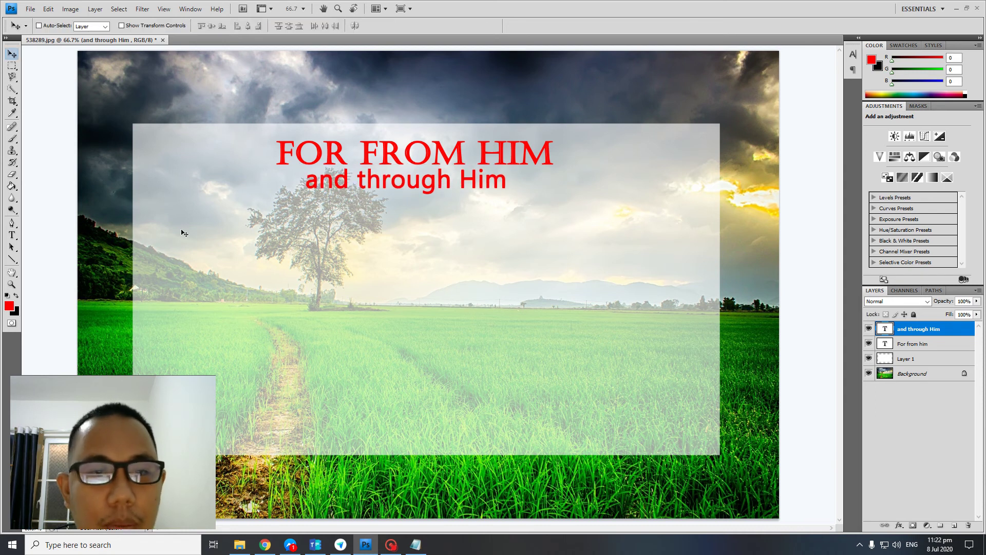
Step: Select all of the "and through Him" text for editing with the Type tool
{"action": "left_click", "coordinate": [13, 235]}
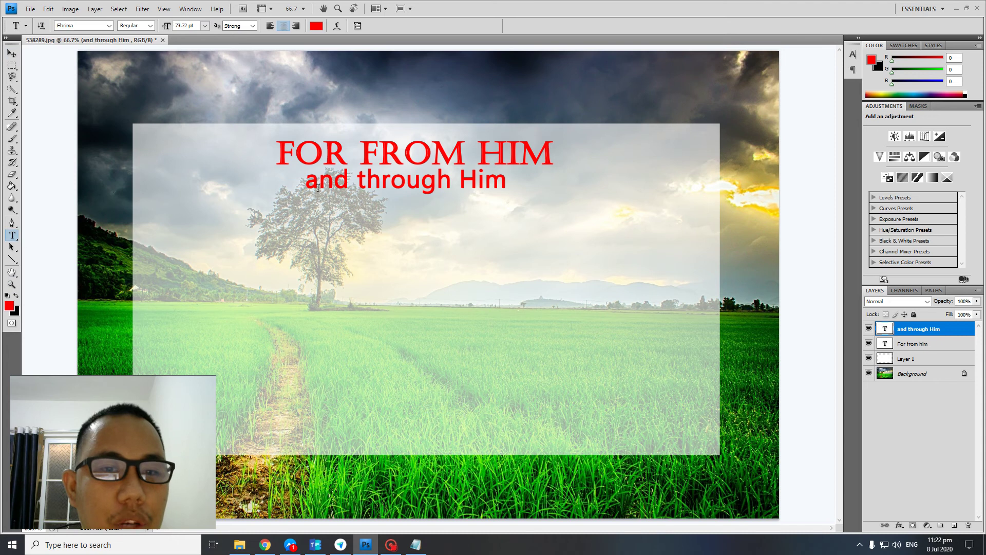
{"action": "left_click", "coordinate": [367, 184]}
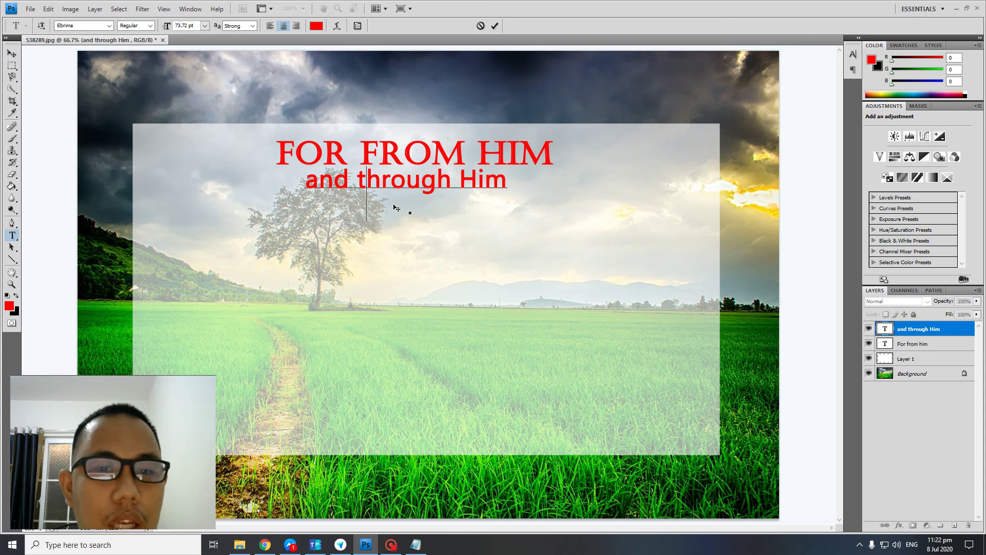
{"action": "key", "text": "ctrl+a"}
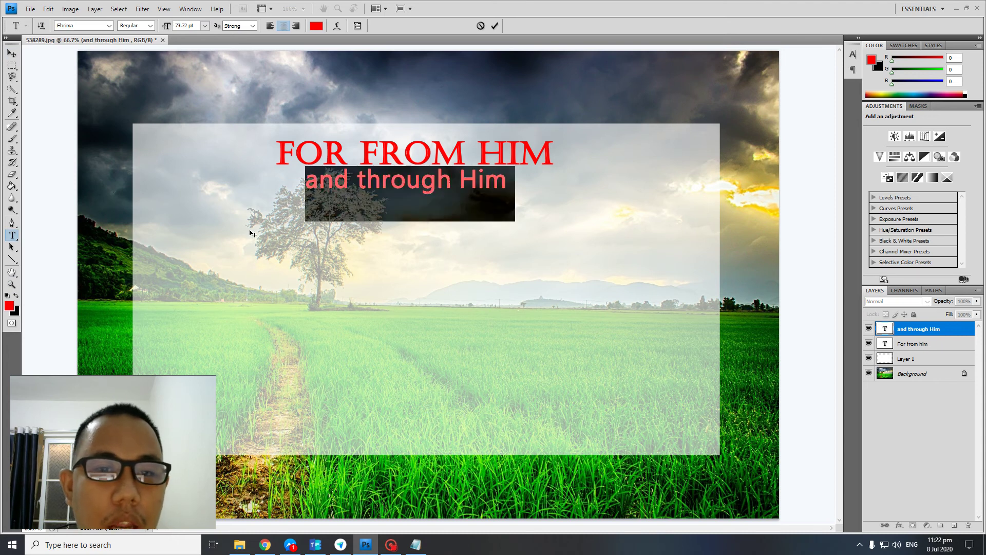
Step: Switch to the untitled Notepad shortcut notes, add the line "select all = ctrl a", and return to Photoshop
{"action": "left_click", "coordinate": [416, 544]}
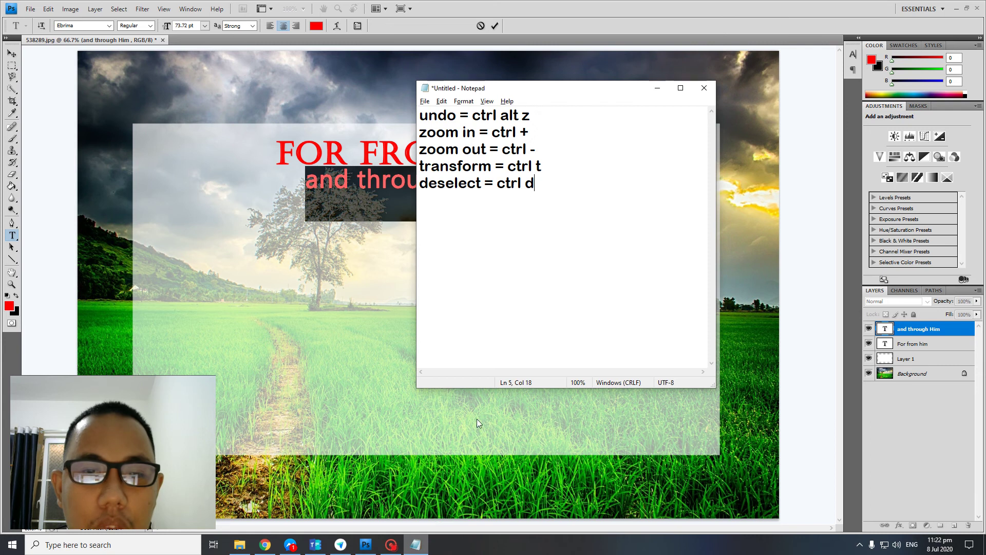
{"action": "right_click", "coordinate": [416, 544]}
{"action": "left_click", "coordinate": [387, 434]}
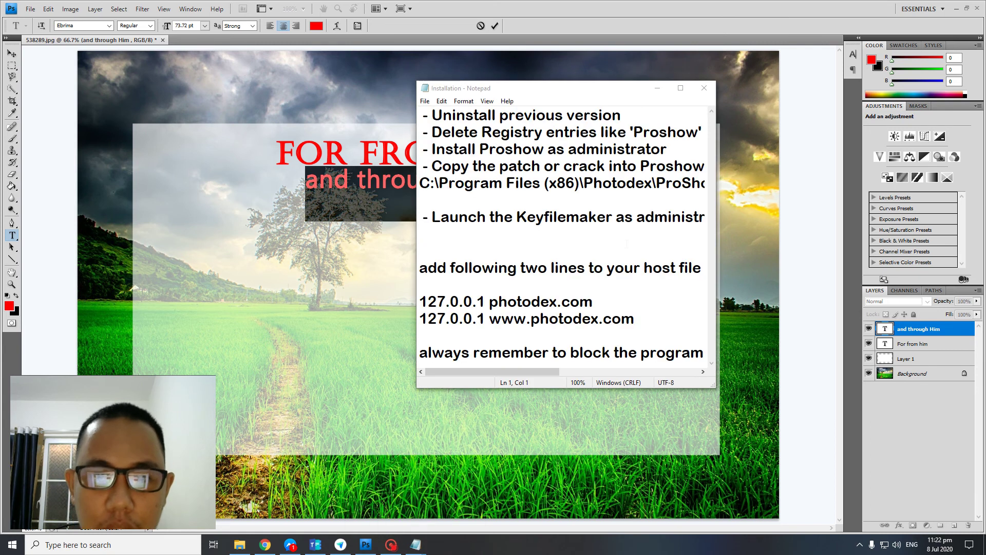
{"action": "left_click", "coordinate": [551, 267]}
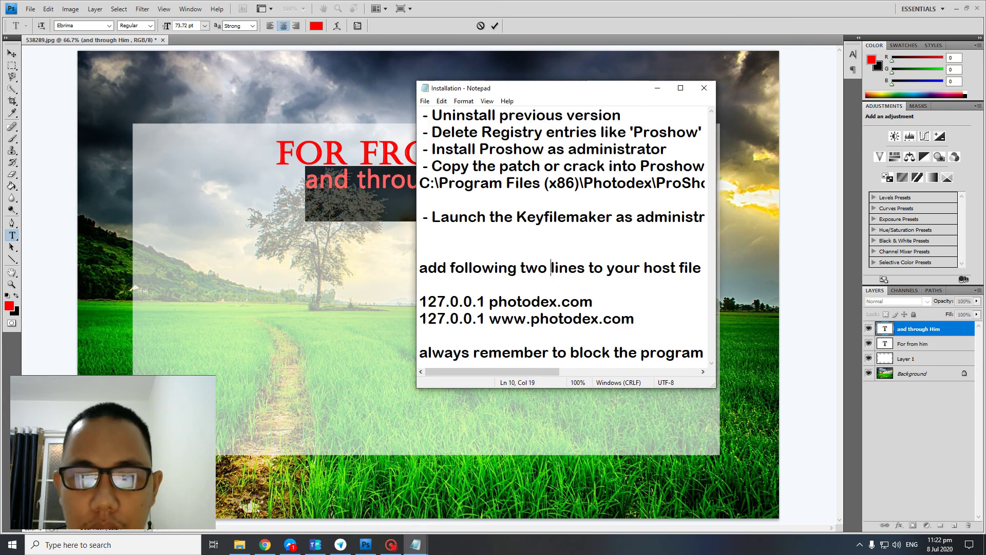
{"action": "left_click", "coordinate": [538, 237]}
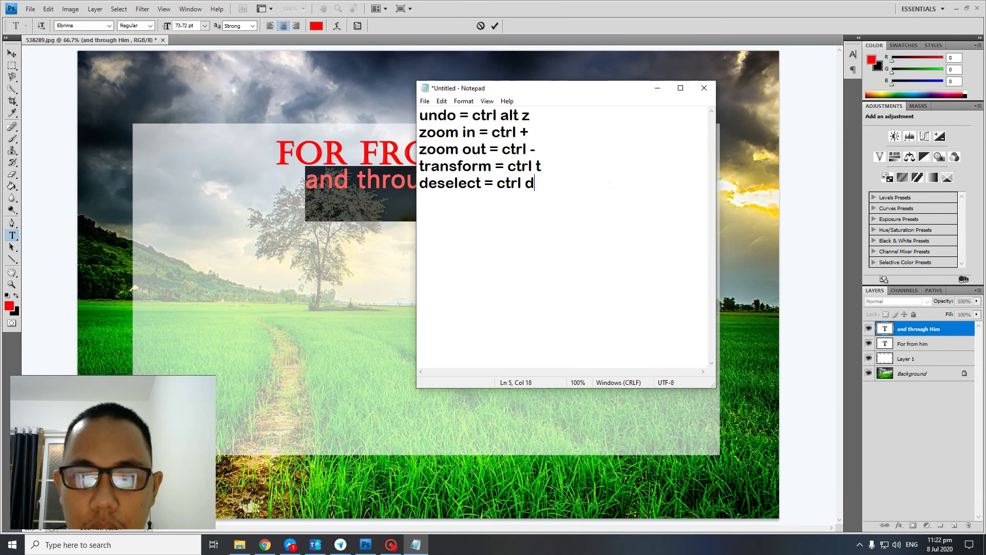
{"action": "key", "text": "Return"}
{"action": "type", "text": "select all "}
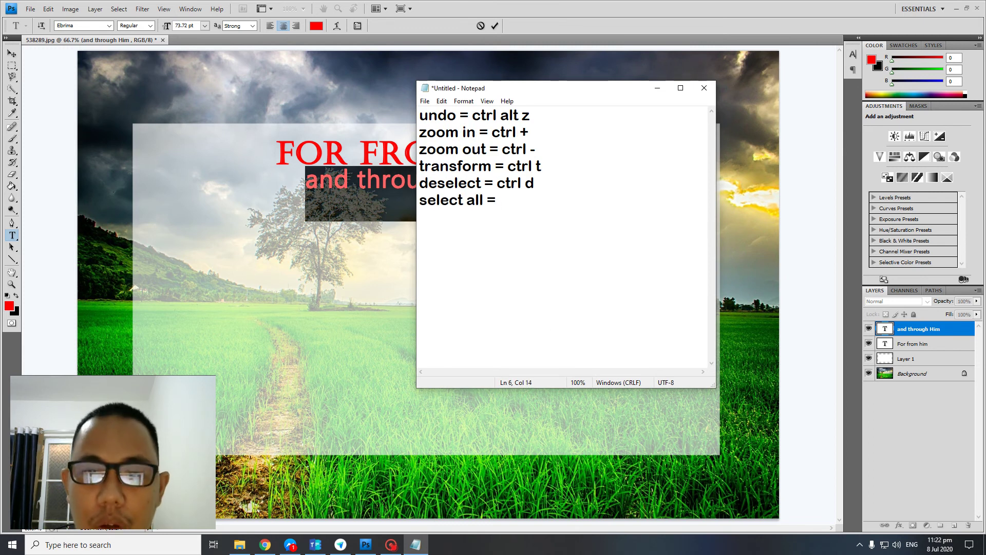
{"action": "type", "text": "= ctrl a"}
{"action": "key", "text": "alt+Tab"}
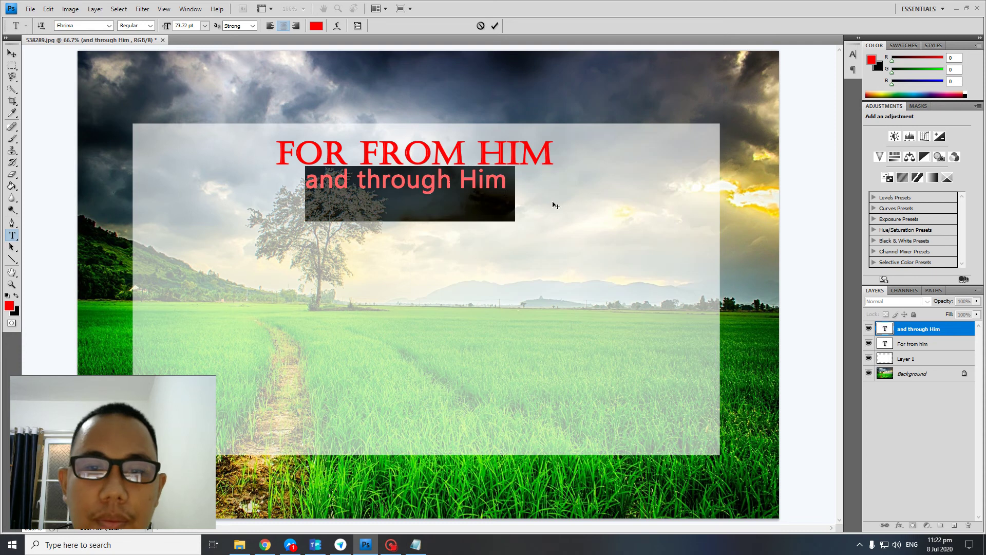
Step: Recolor the selected "and through Him" text to black and move it slightly right and down, centered beneath the first line
{"action": "left_click", "coordinate": [16, 296]}
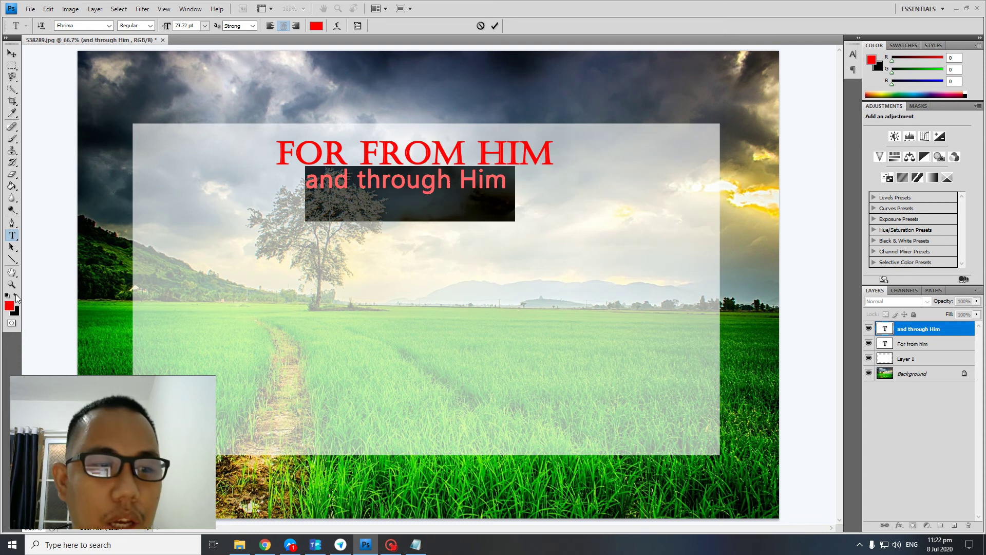
{"action": "left_click", "coordinate": [11, 54]}
{"action": "left_click_drag", "start_coordinate": [450, 184], "coordinate": [453, 188]}
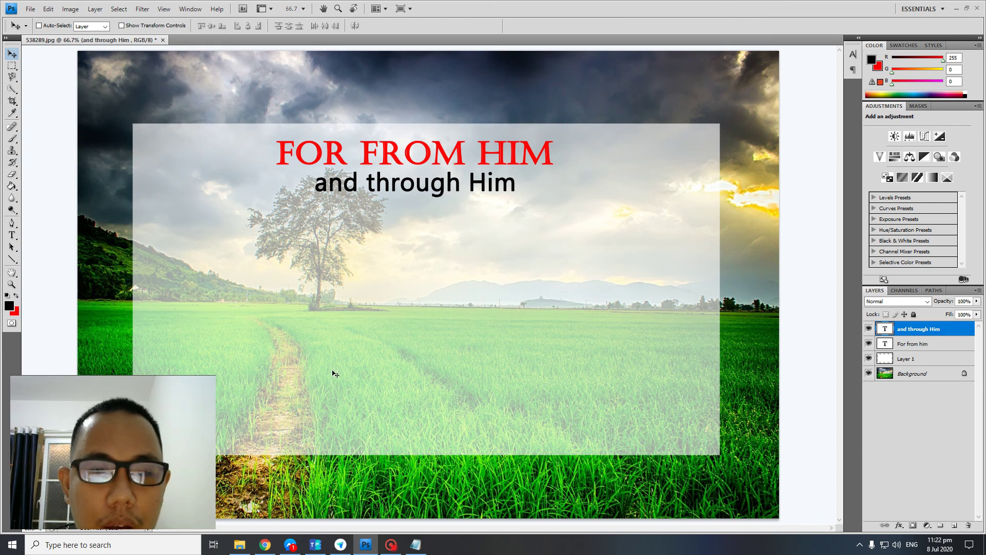
Step: Start a new text line below "and through Him" and copy "and for him are all things." from the New International Version in Chrome
{"action": "left_click", "coordinate": [12, 234]}
{"action": "left_click", "coordinate": [384, 236]}
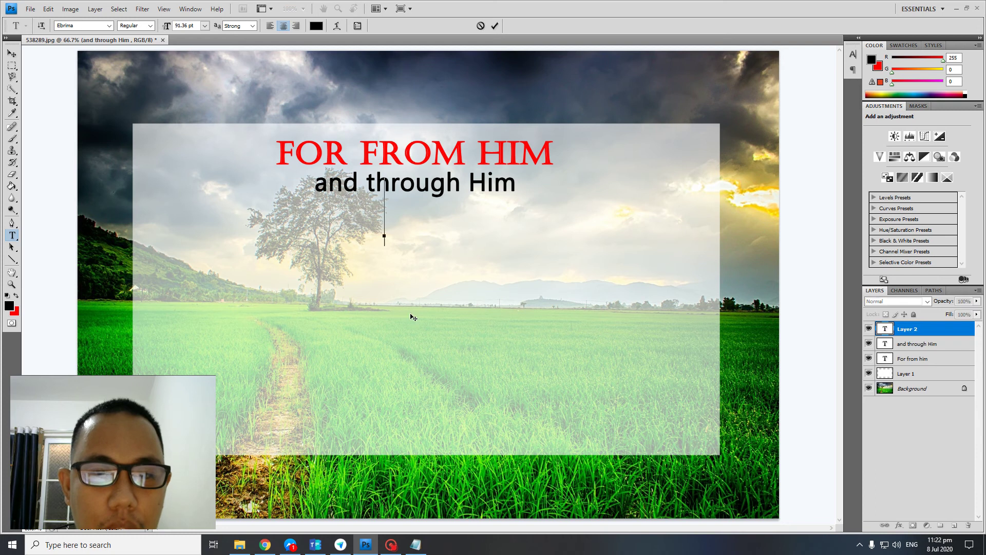
{"action": "left_click", "coordinate": [265, 545]}
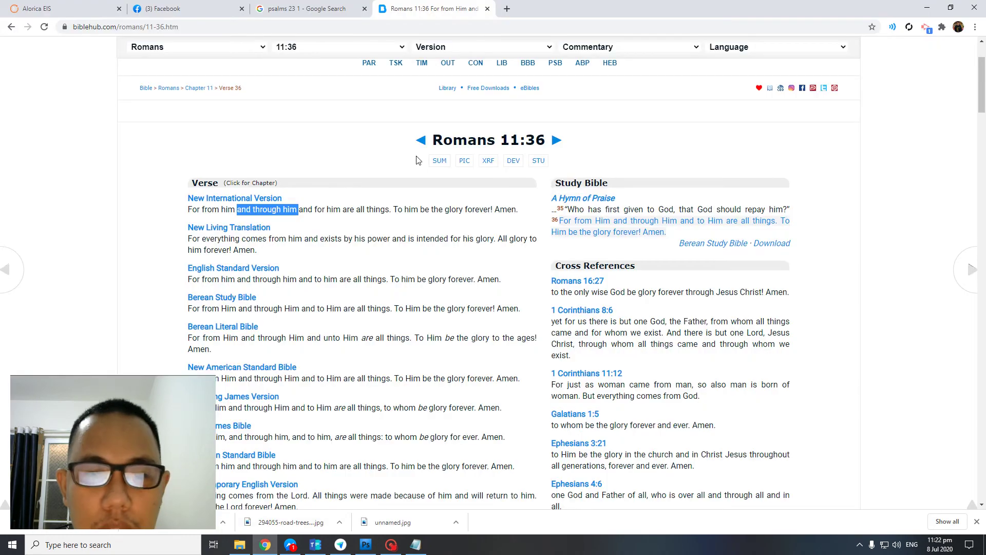
{"action": "left_click", "coordinate": [298, 211]}
{"action": "left_click_drag", "start_coordinate": [298, 211], "coordinate": [391, 211]}
{"action": "key", "text": "ctrl+c"}
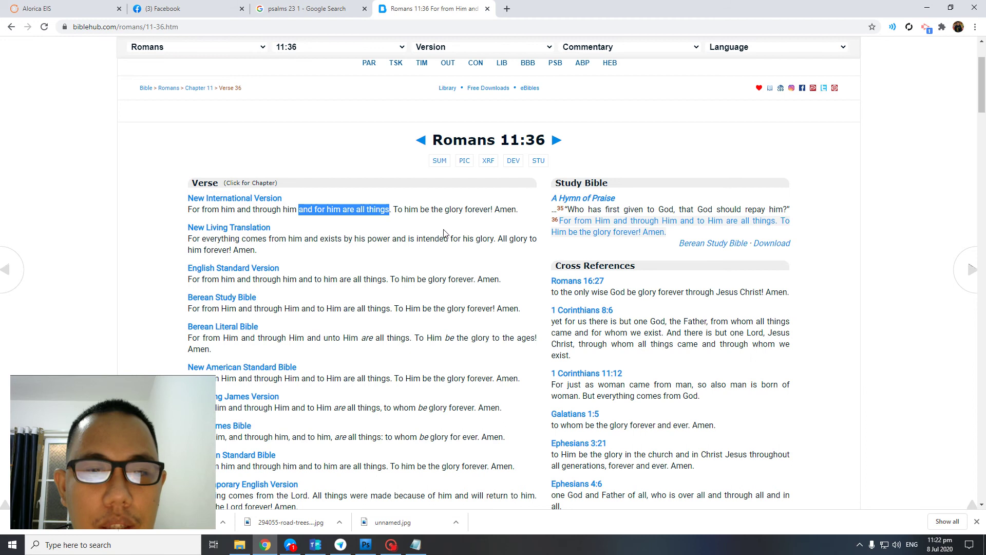
Step: Return to Photoshop, paste "and for him are all things." into the new text line and shift it down below the second line
{"action": "key", "text": "alt+Tab"}
{"action": "key", "text": "alt+Tab"}
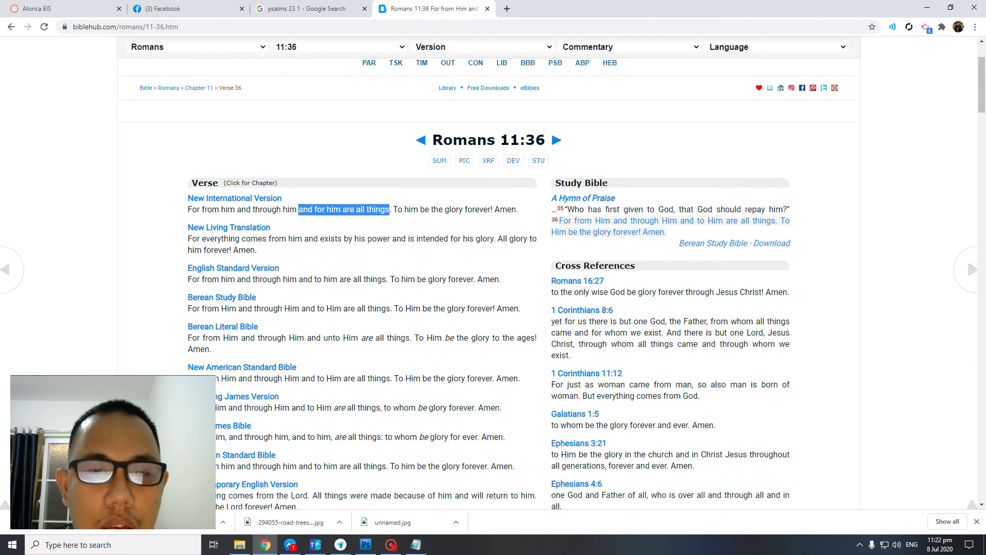
{"action": "key", "text": "alt+Tab"}
{"action": "left_click", "coordinate": [385, 236]}
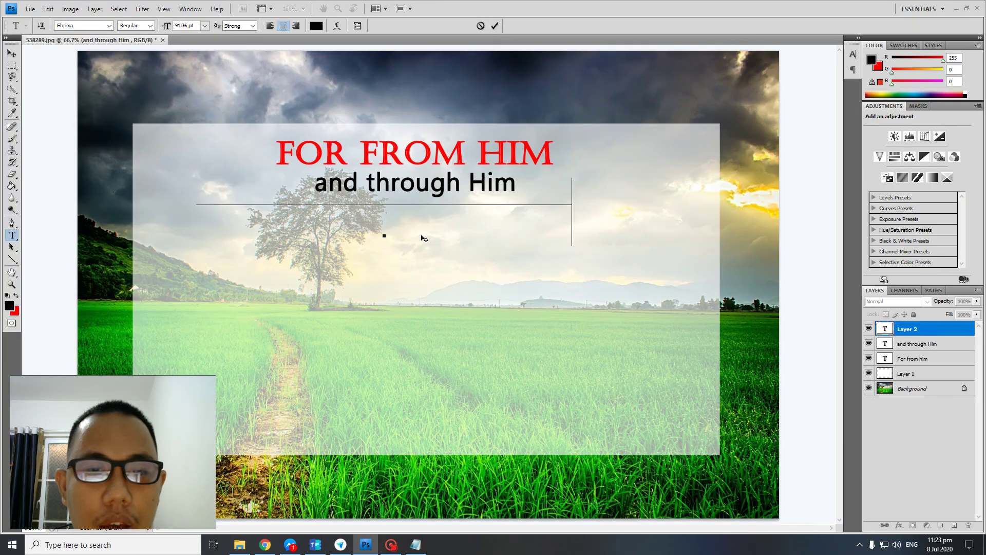
{"action": "key", "text": "ctrl+v"}
{"action": "left_click_drag", "start_coordinate": [399, 253], "coordinate": [429, 290]}
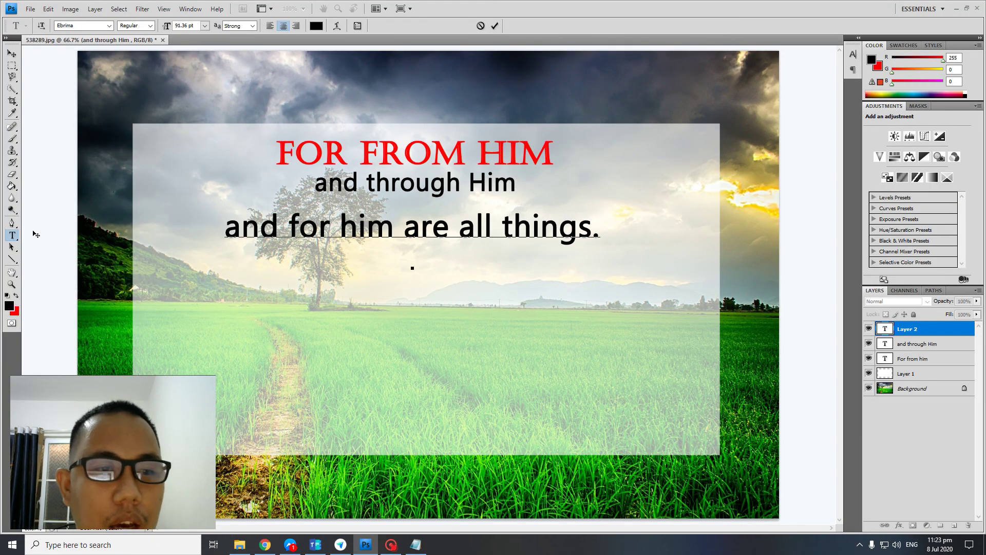
Step: Color the "and for him are all things." text blue (0018ff) and move it up directly beneath "and through Him"
{"action": "key", "text": "ctrl+a"}
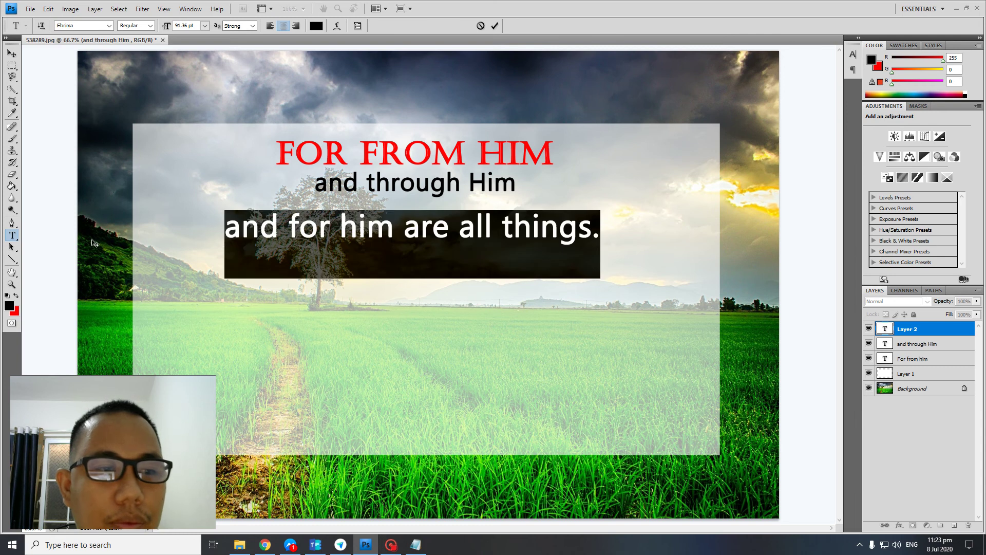
{"action": "left_click", "coordinate": [10, 307]}
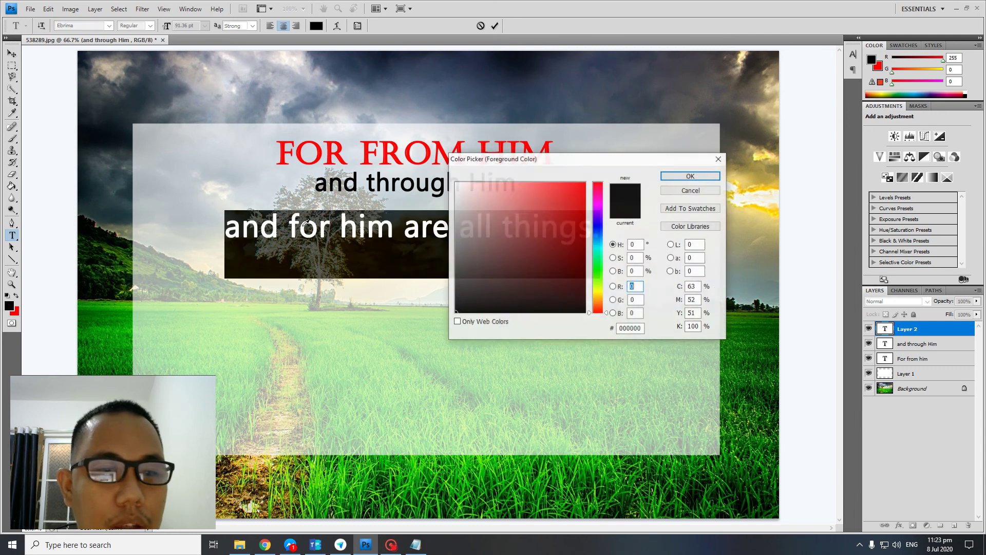
{"action": "left_click", "coordinate": [596, 228]}
{"action": "left_click_drag", "start_coordinate": [577, 204], "coordinate": [602, 176]}
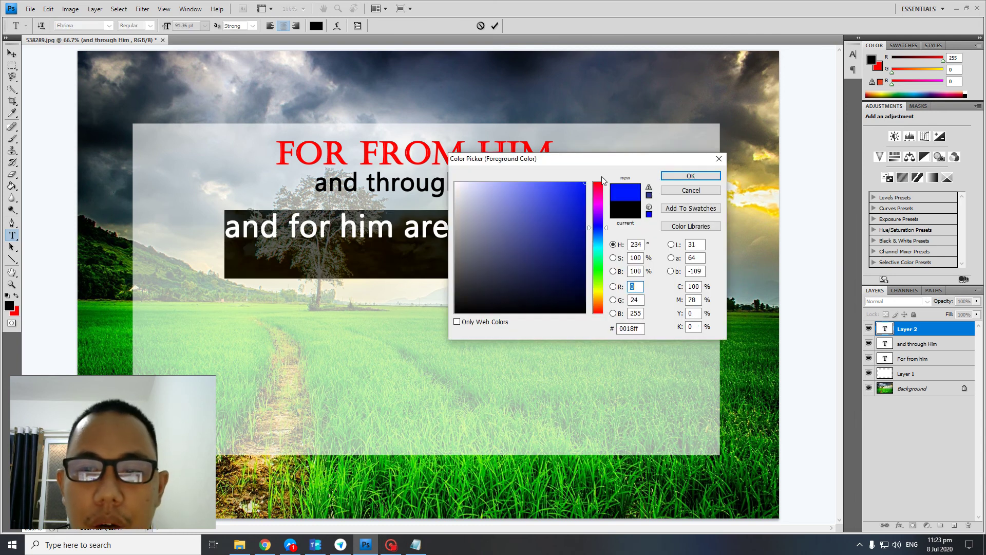
{"action": "left_click", "coordinate": [687, 177]}
{"action": "left_click", "coordinate": [12, 53]}
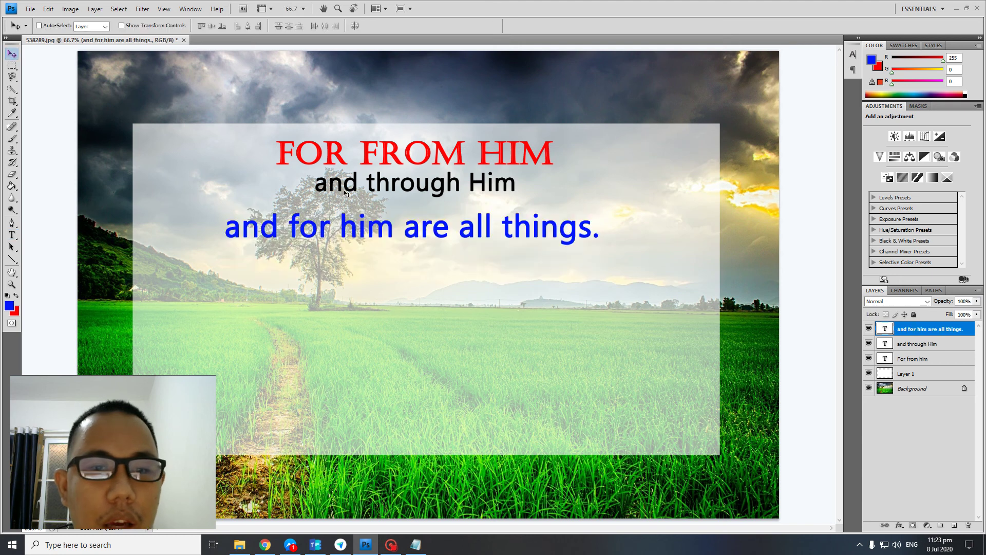
{"action": "left_click_drag", "start_coordinate": [450, 249], "coordinate": [452, 237]}
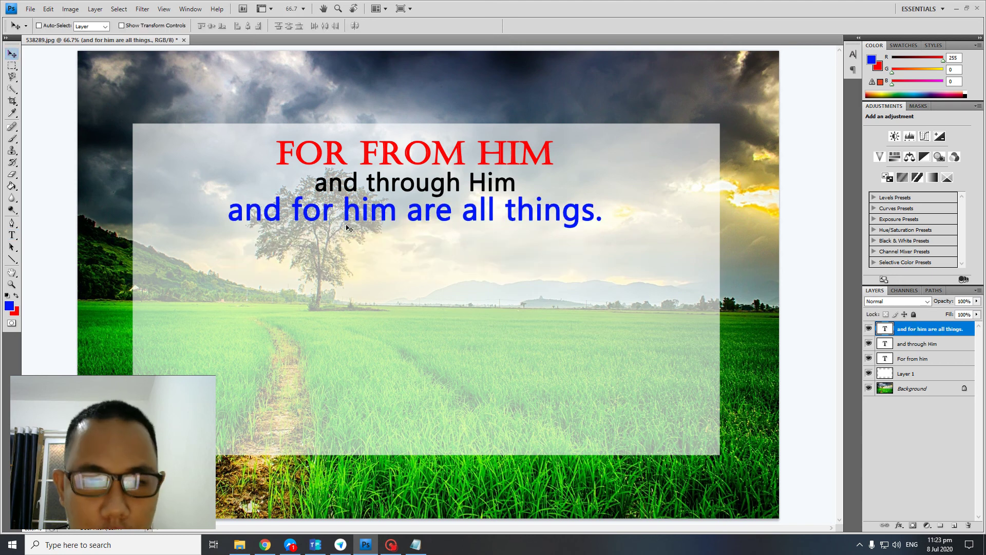
Step: Capitalize "him" in the third line so it reads "and for Him are all things."
{"action": "left_click", "coordinate": [11, 235]}
{"action": "left_click", "coordinate": [358, 210]}
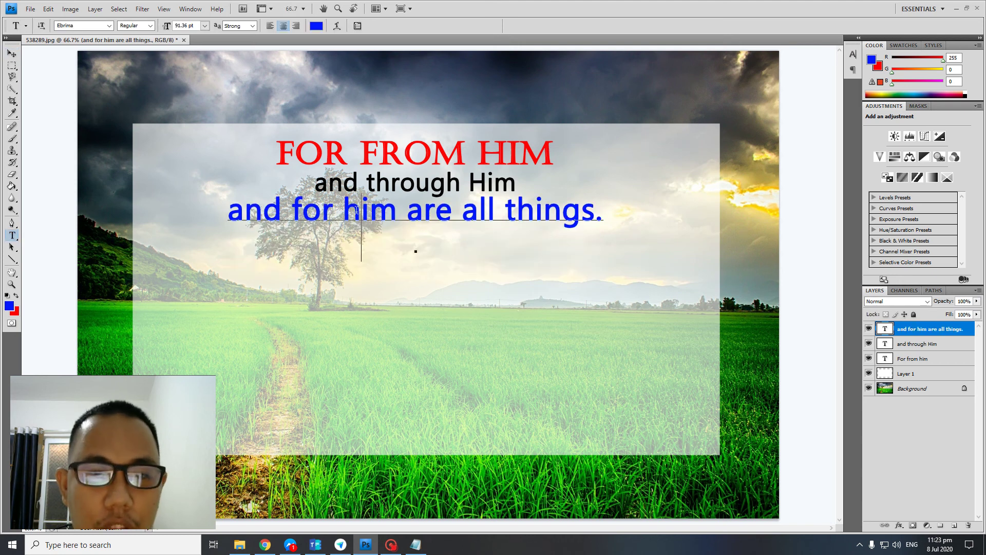
{"action": "key", "text": "shift+Left"}
{"action": "type", "text": "H"}
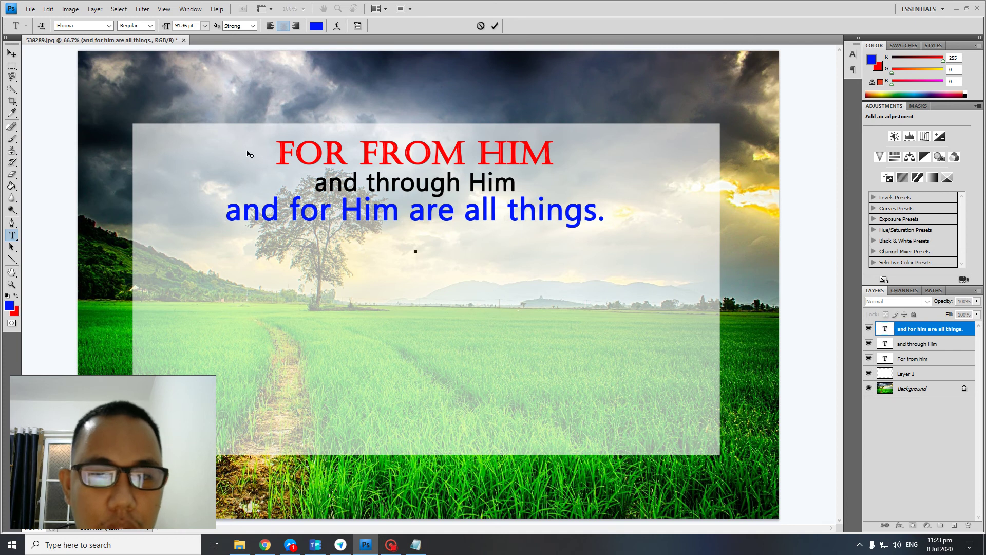
{"action": "left_click", "coordinate": [11, 53]}
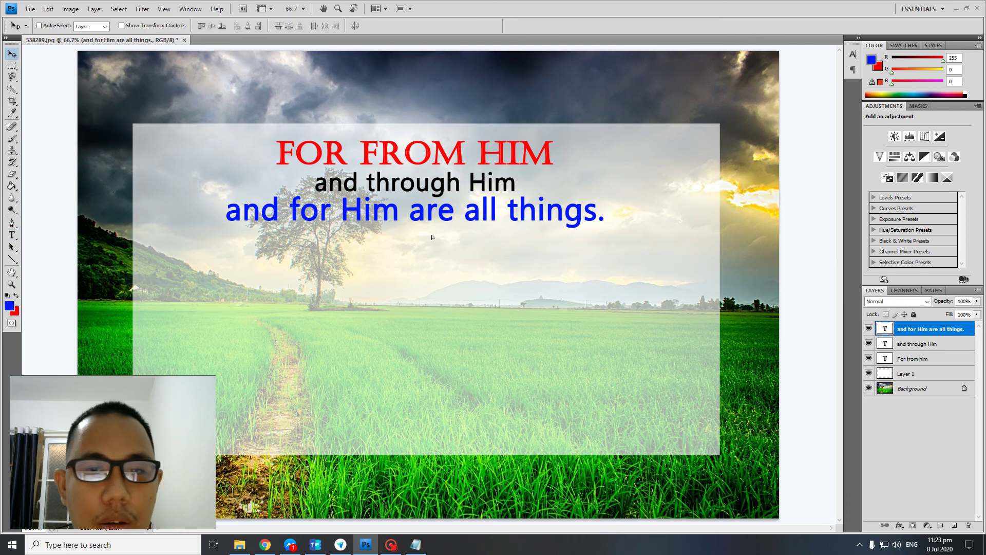
{"action": "key", "text": "ctrl+t"}
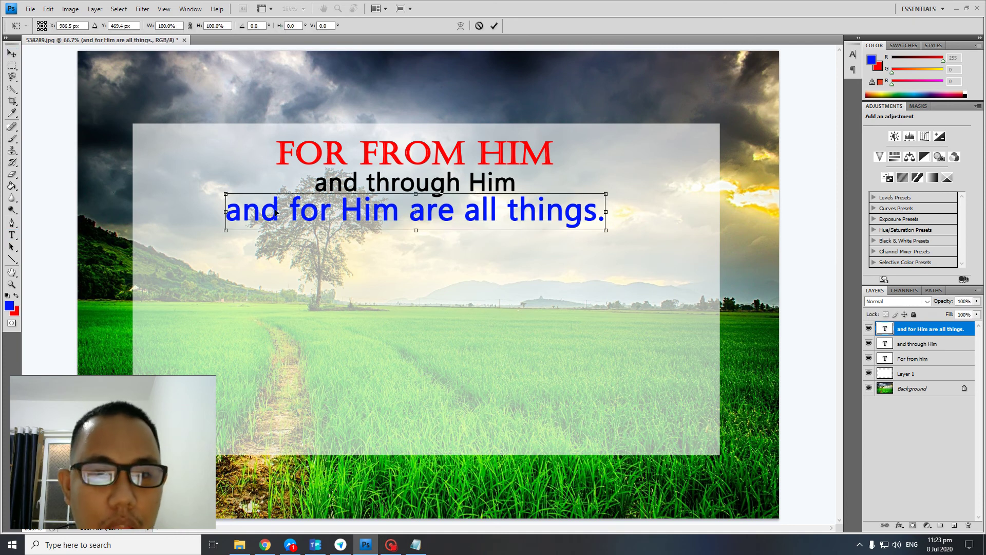
{"action": "key", "text": "Return"}
Step: Set the "and for Him are all things." text to the Franklin Gothic Heavy font
{"action": "left_click", "coordinate": [12, 234]}
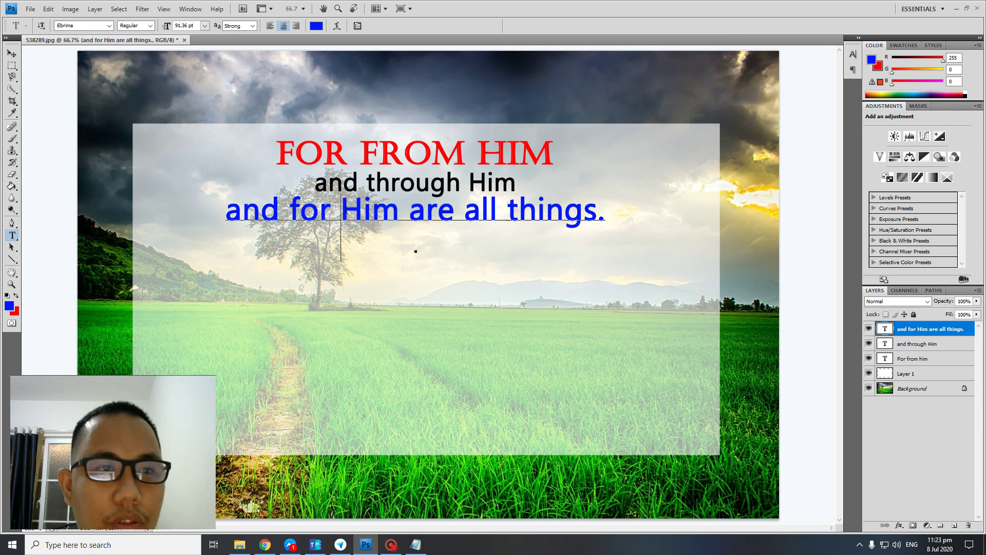
{"action": "left_click", "coordinate": [360, 216]}
{"action": "key", "text": "ctrl+a"}
{"action": "left_click", "coordinate": [110, 26]}
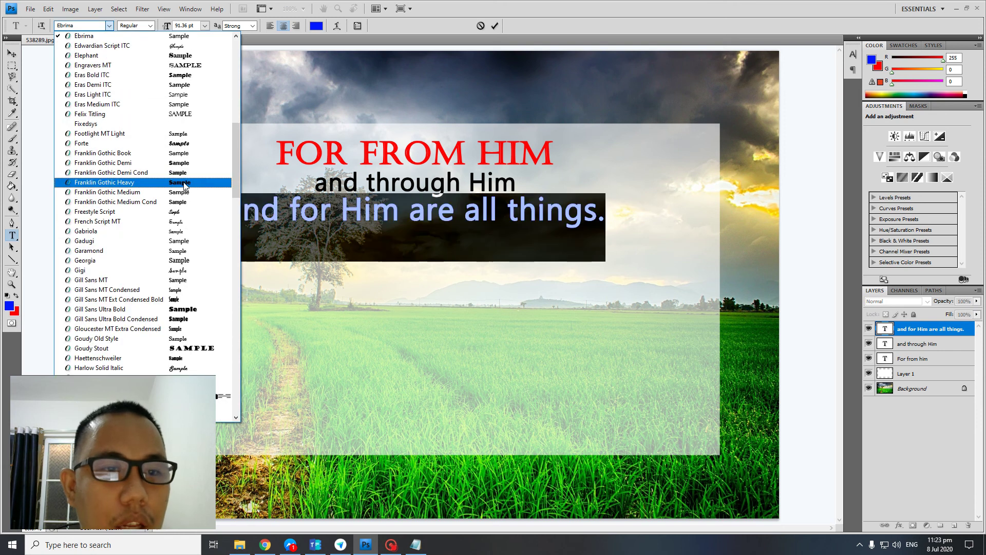
{"action": "left_click", "coordinate": [210, 192]}
{"action": "left_click", "coordinate": [12, 53]}
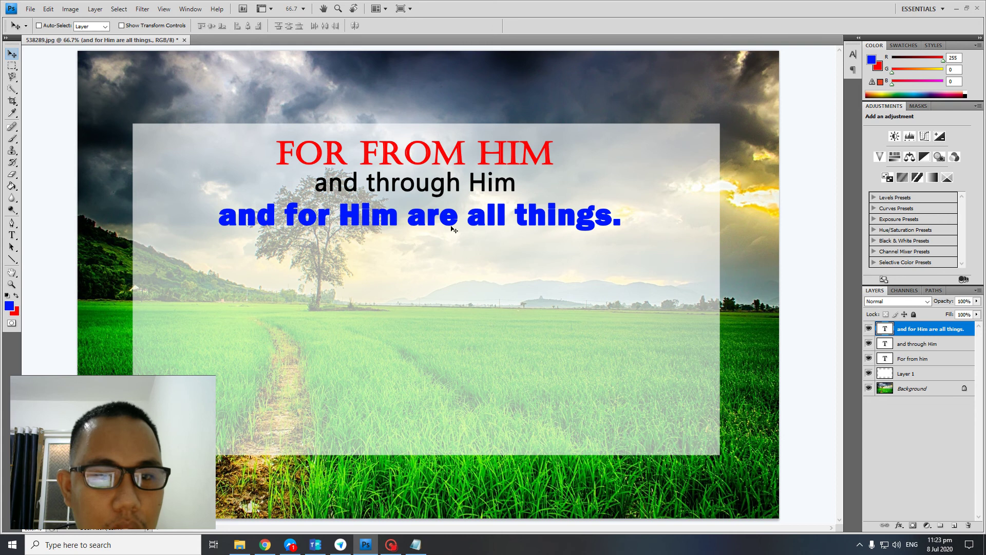
Step: Start a fourth text line below the blue one and copy "To him be the glory forever! Amen." from the verse page in Chrome
{"action": "left_click", "coordinate": [11, 234]}
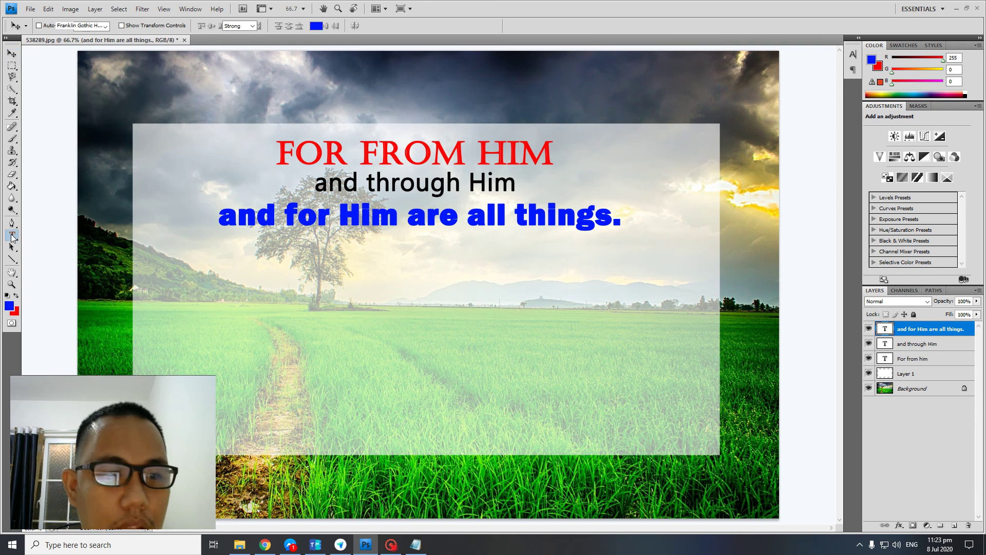
{"action": "left_click", "coordinate": [403, 267]}
{"action": "key", "text": "alt+Tab"}
{"action": "left_click", "coordinate": [411, 209]}
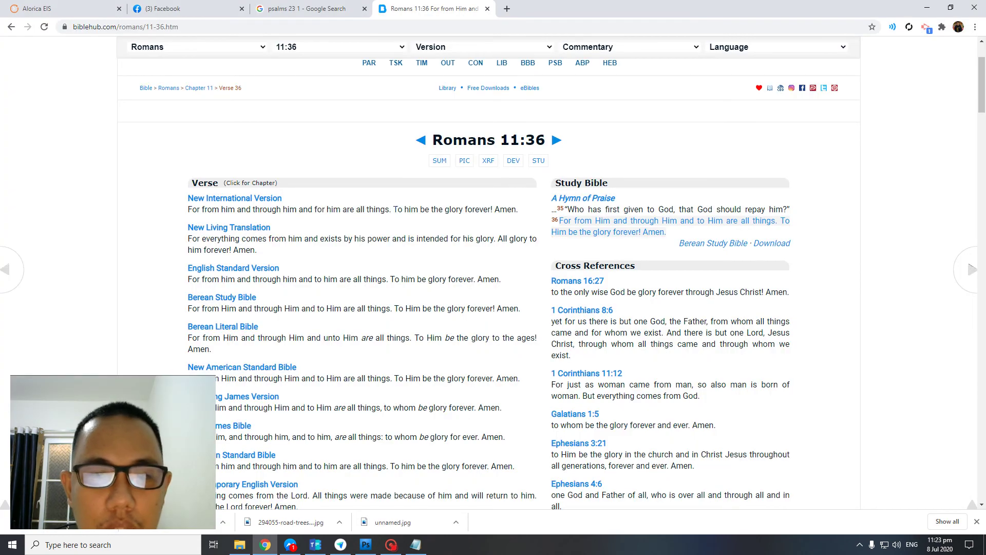
{"action": "left_click_drag", "start_coordinate": [394, 209], "coordinate": [520, 213]}
{"action": "key", "text": "ctrl+c"}
Step: Return to Photoshop, paste "To him be the glory forever! Amen." as the fourth line and position it below the third line
{"action": "key", "text": "alt+Tab"}
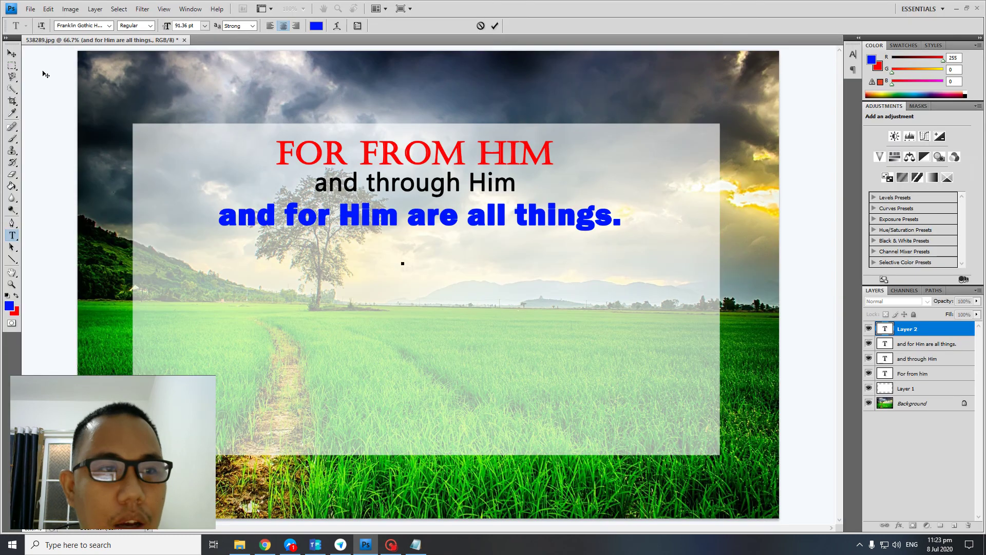
{"action": "key", "text": "ctrl+v"}
{"action": "left_click_drag", "start_coordinate": [450, 284], "coordinate": [452, 317]}
Step: Set the fourth text line's font to Ink Free and nudge the line slightly right under the blue line
{"action": "key", "text": "ctrl+a"}
{"action": "left_click", "coordinate": [109, 25]}
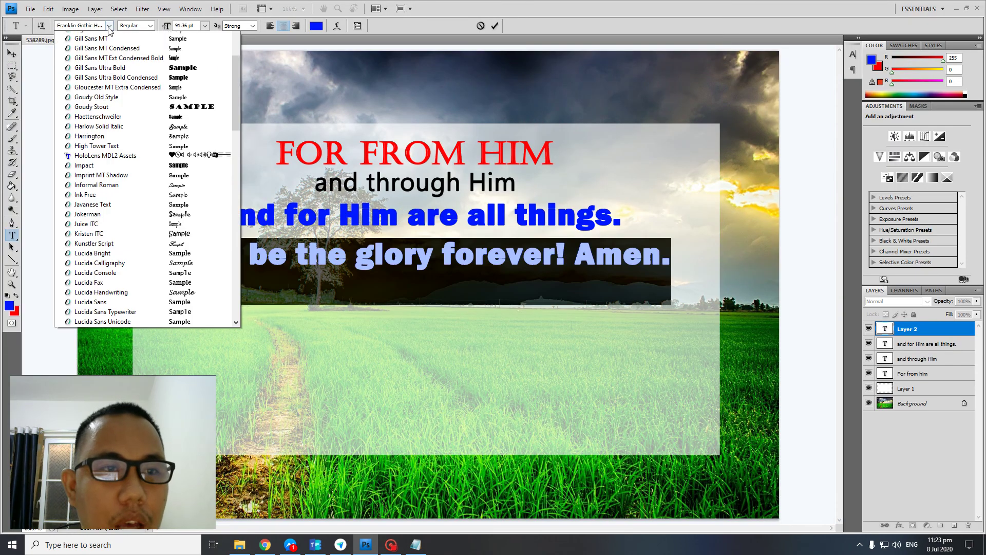
{"action": "left_click", "coordinate": [191, 207]}
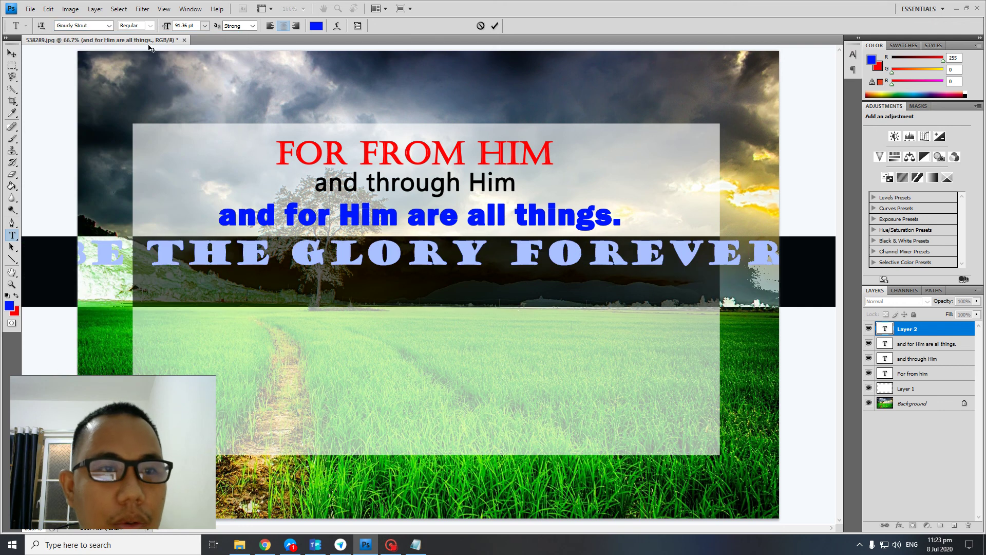
{"action": "left_click", "coordinate": [109, 25]}
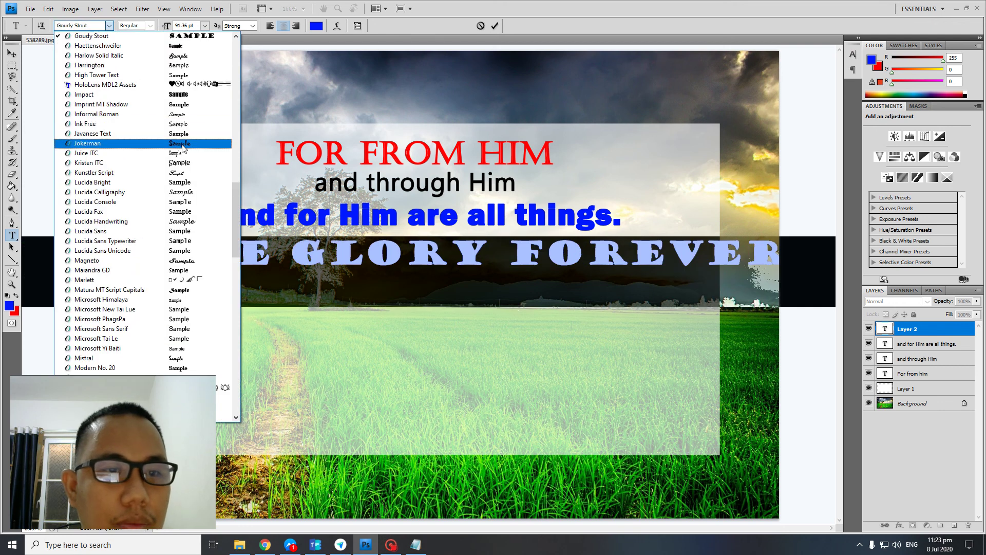
{"action": "left_click", "coordinate": [185, 124]}
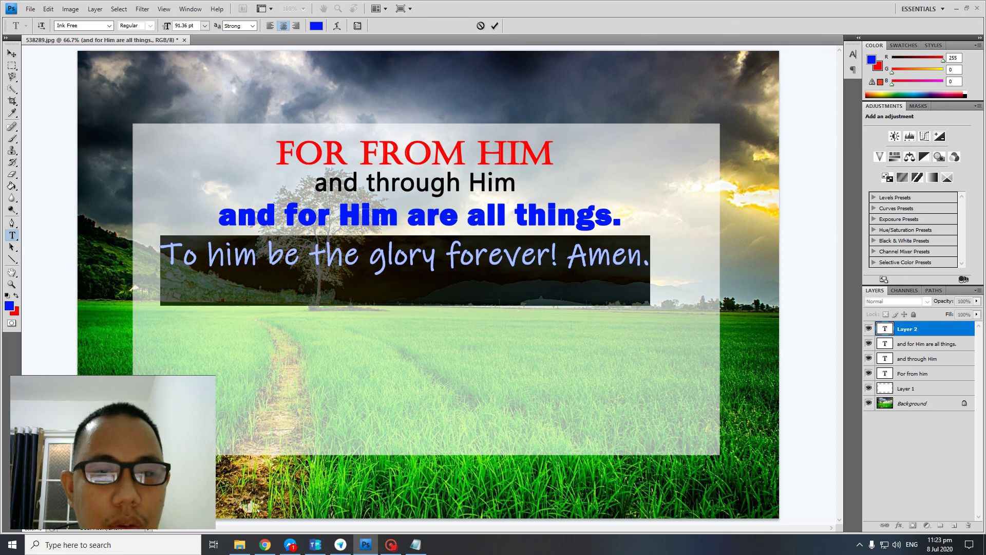
{"action": "left_click", "coordinate": [11, 54]}
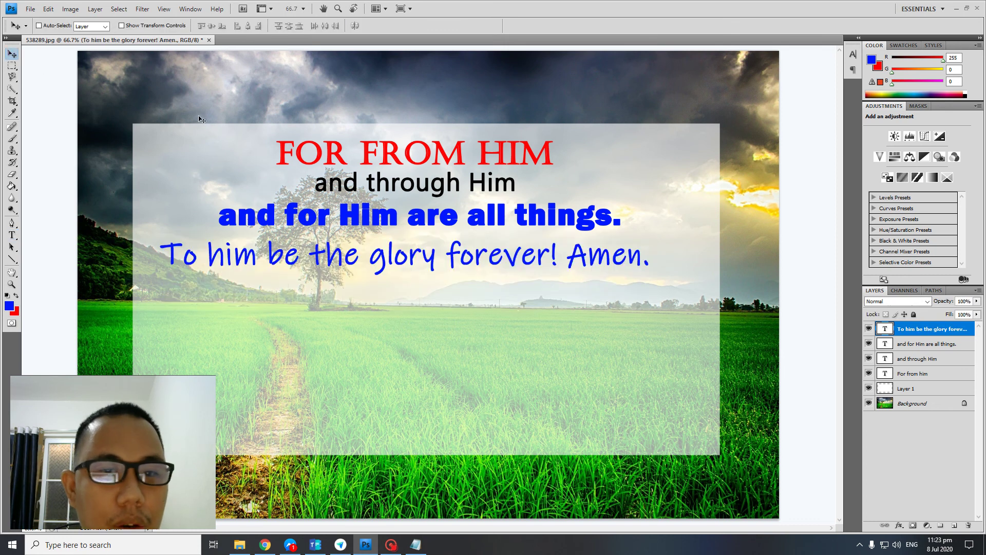
{"action": "left_click_drag", "start_coordinate": [455, 264], "coordinate": [465, 266]}
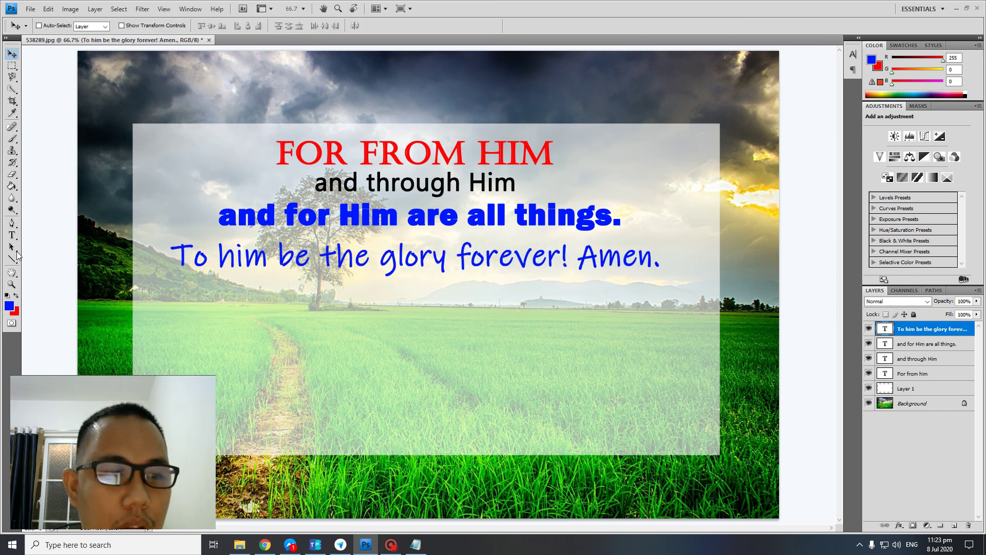
Step: Break the fourth text line before "Amen." so that word sits centred on its own line
{"action": "left_click", "coordinate": [11, 234]}
{"action": "left_click", "coordinate": [614, 266]}
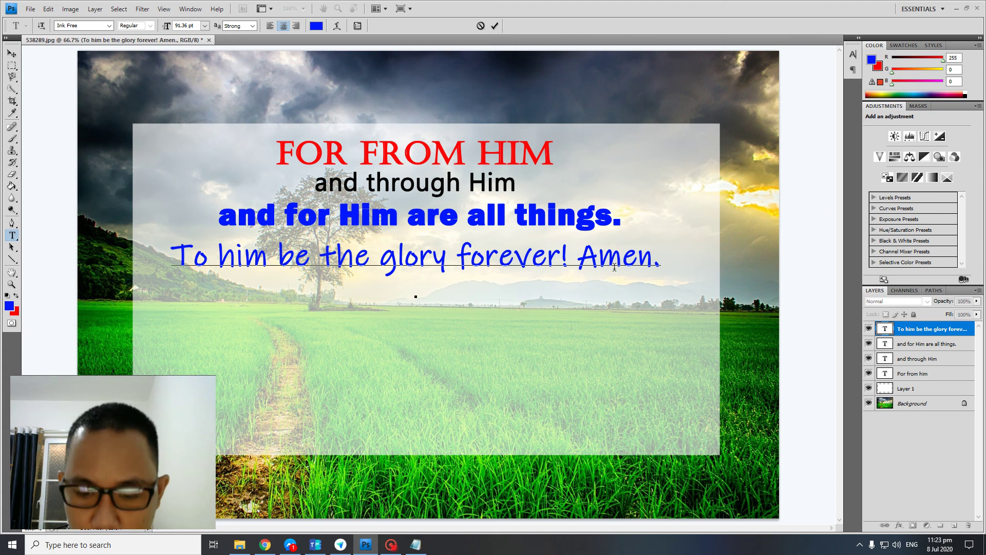
{"action": "key", "text": "BackSpace"}
{"action": "key", "text": "Return"}
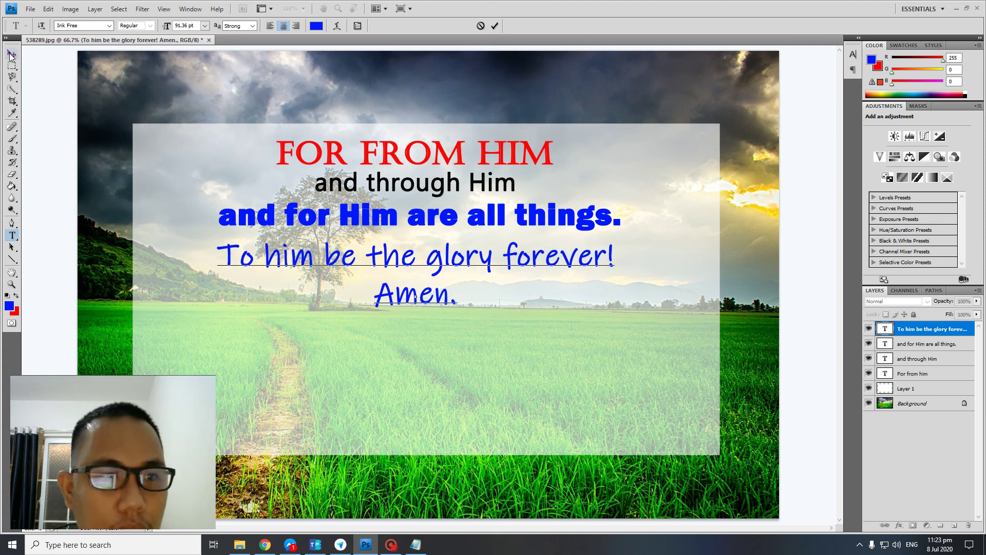
Step: Recolor the whole "To him be the glory forever! Amen." text to bright green, 00ff12
{"action": "key", "text": "ctrl+a"}
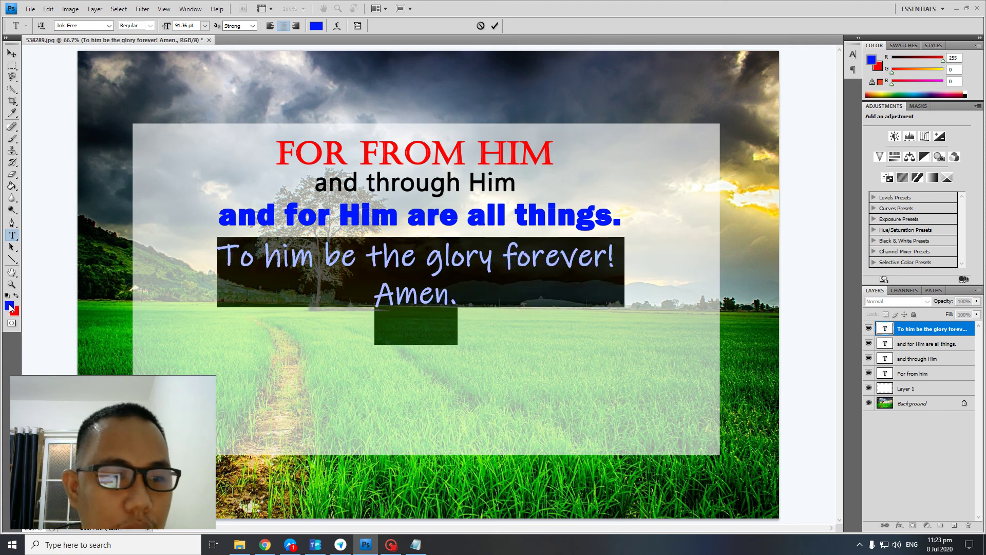
{"action": "left_click", "coordinate": [9, 306]}
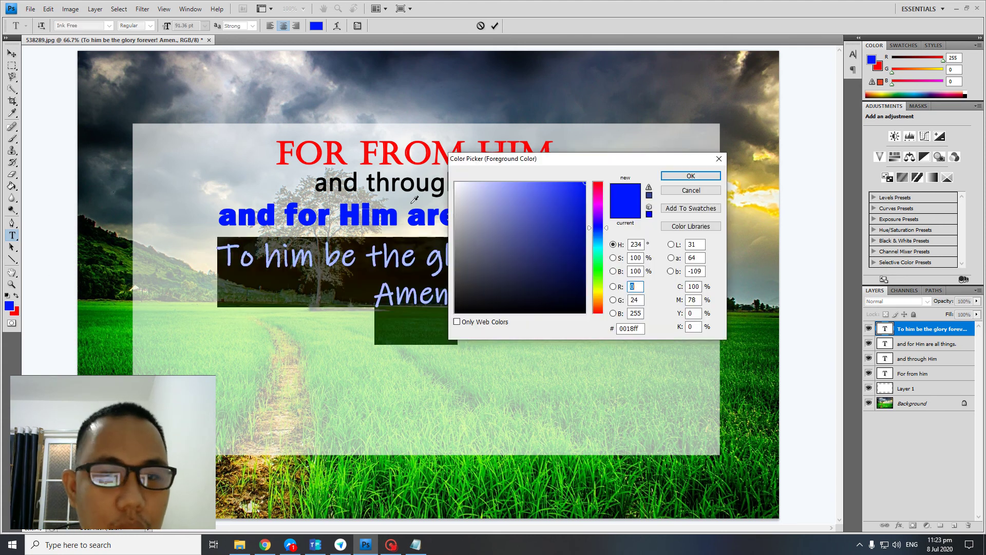
{"action": "left_click", "coordinate": [598, 268]}
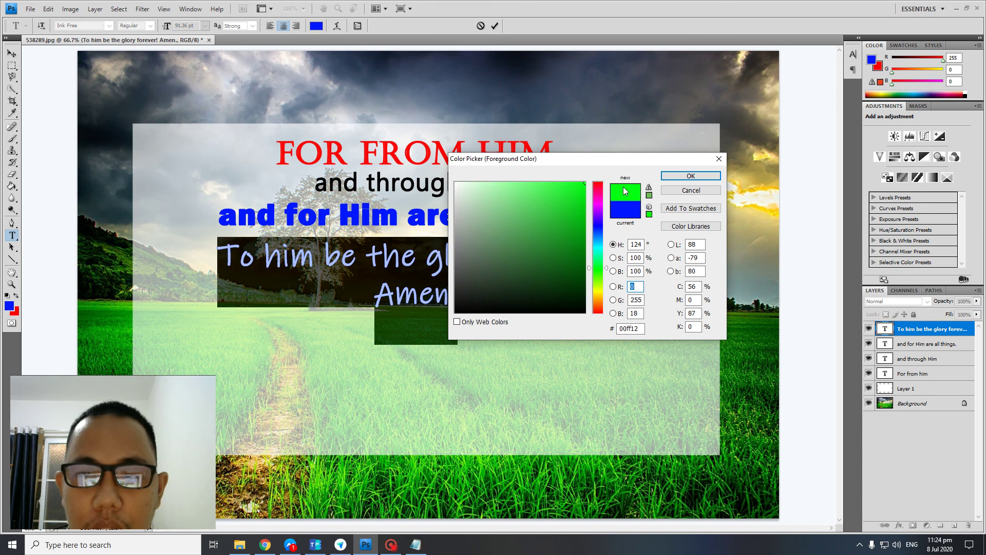
{"action": "left_click", "coordinate": [691, 176]}
{"action": "left_click", "coordinate": [11, 54]}
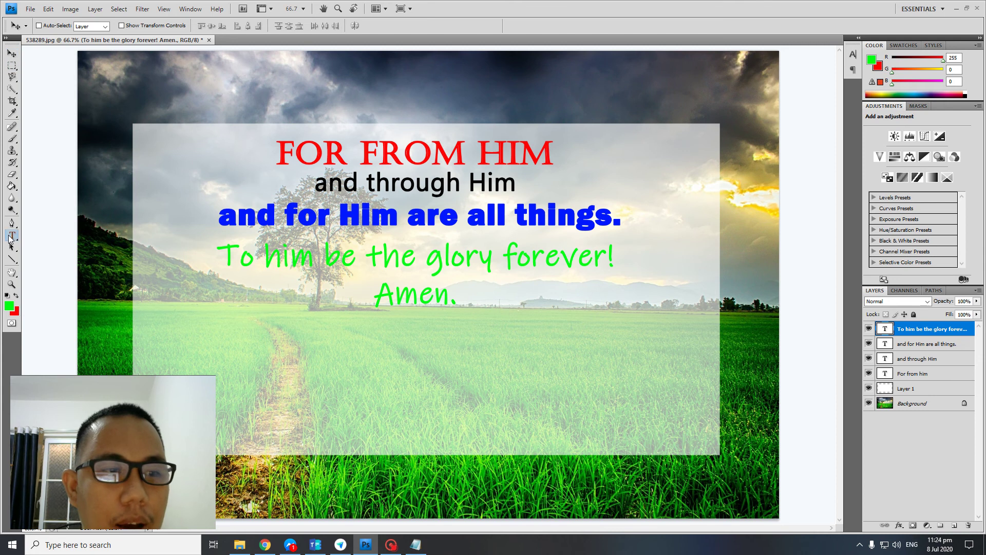
Step: Scale the green text to about 135% width and 132% height so it nearly spans the white box, and apply the transformation
{"action": "left_click", "coordinate": [11, 236]}
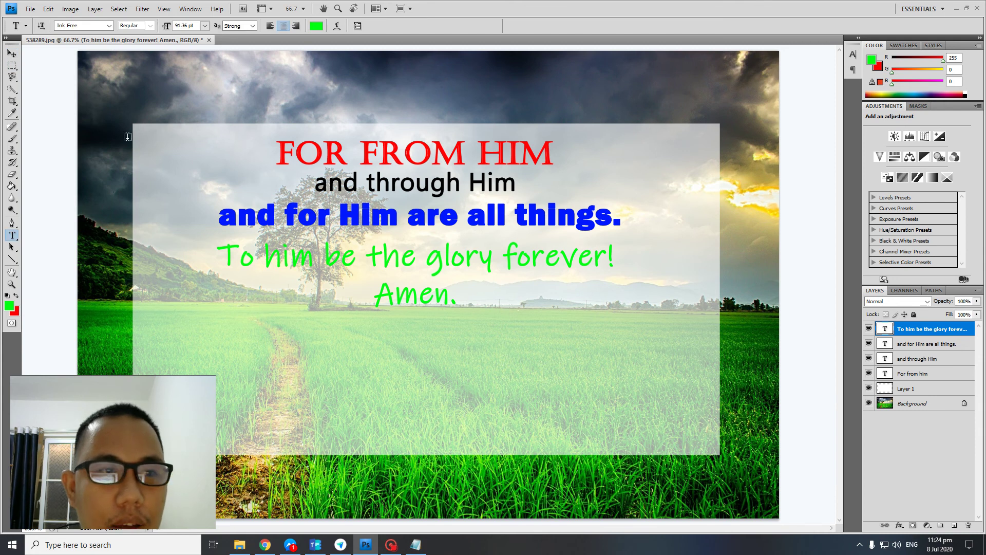
{"action": "left_click", "coordinate": [12, 54]}
{"action": "key", "text": "ctrl+t"}
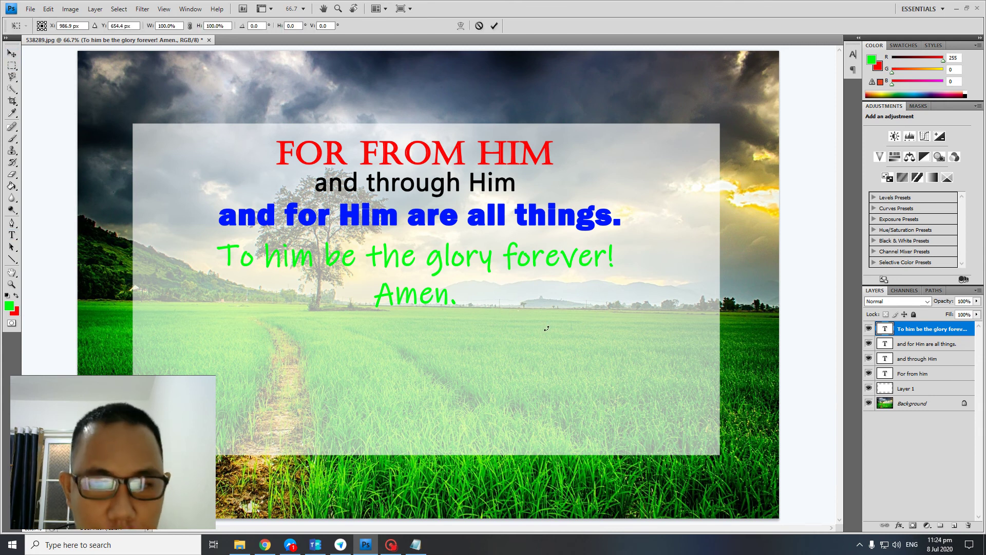
{"action": "left_click_drag", "start_coordinate": [417, 237], "coordinate": [416, 230]}
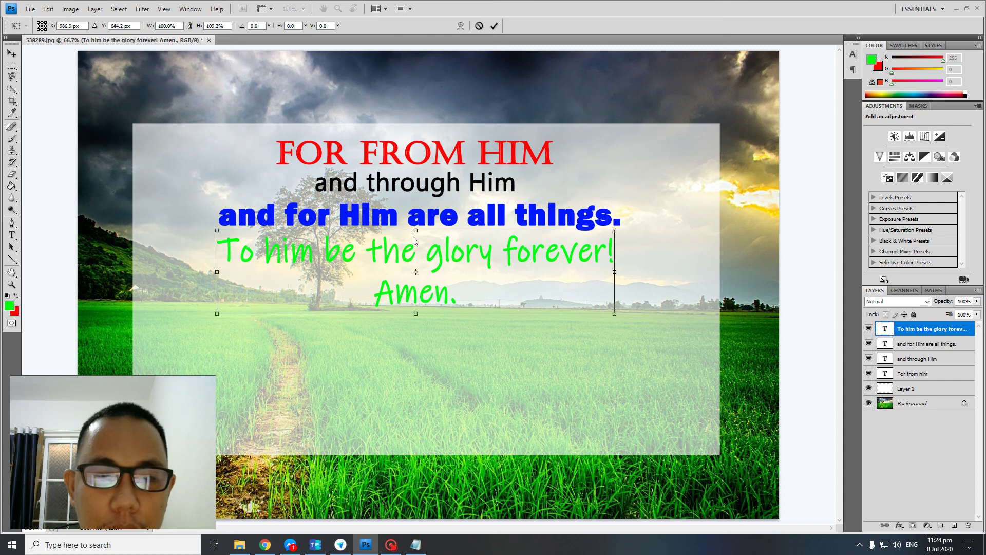
{"action": "left_click_drag", "start_coordinate": [201, 263], "coordinate": [161, 268]}
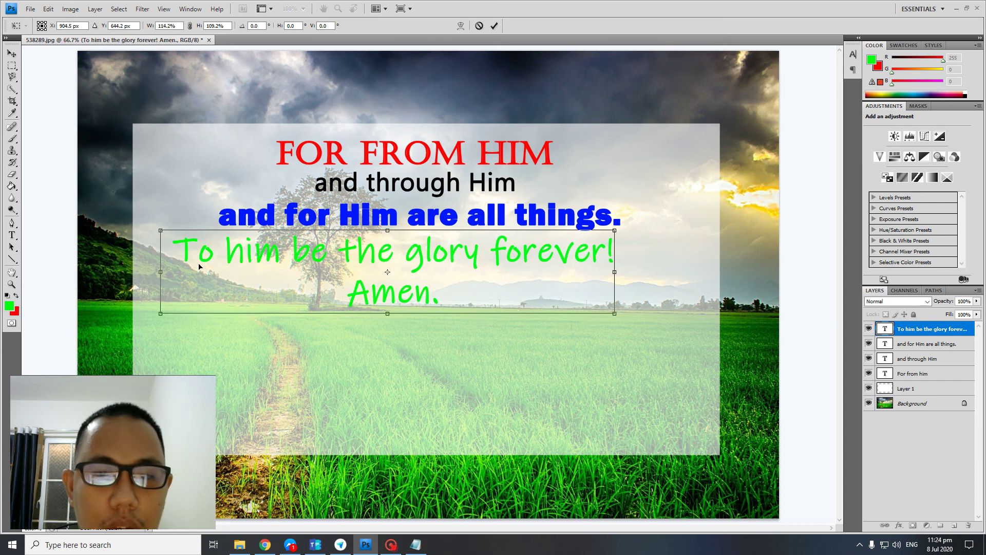
{"action": "mouse_move", "coordinate": [614, 271]}
{"action": "left_mouse_down"}
{"action": "mouse_move", "coordinate": [697, 271]}
{"action": "mouse_move", "coordinate": [619, 280]}
{"action": "left_mouse_up"}
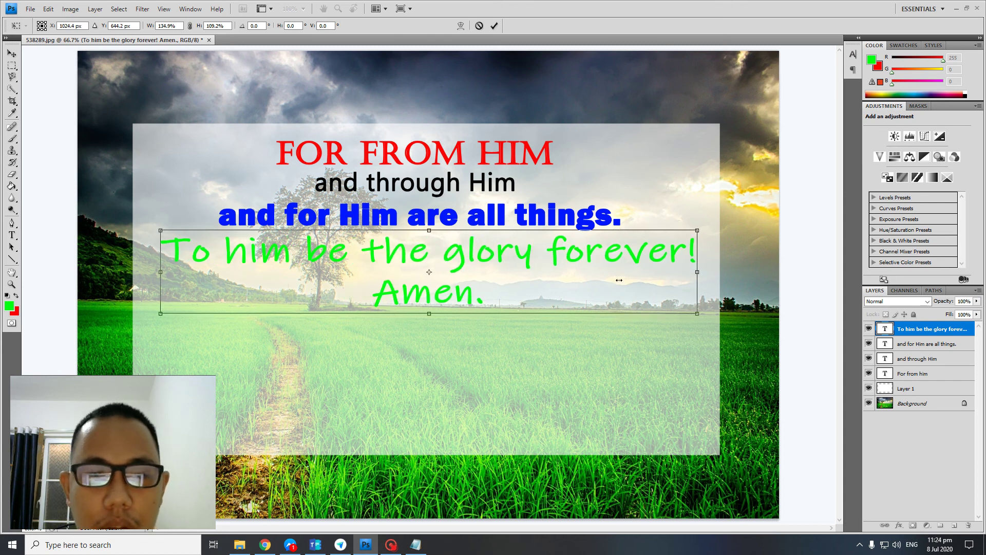
{"action": "left_click_drag", "start_coordinate": [427, 312], "coordinate": [429, 331]}
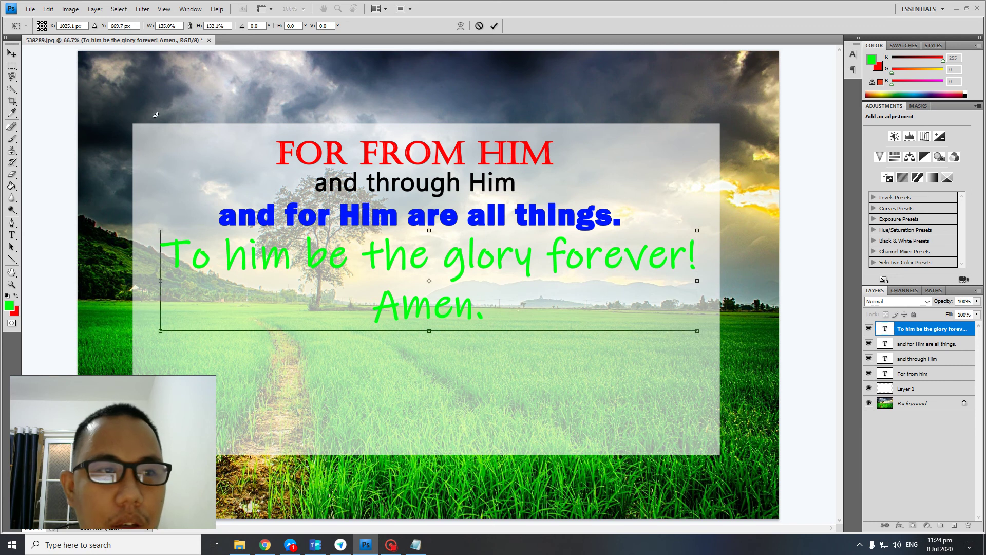
{"action": "left_click", "coordinate": [17, 54]}
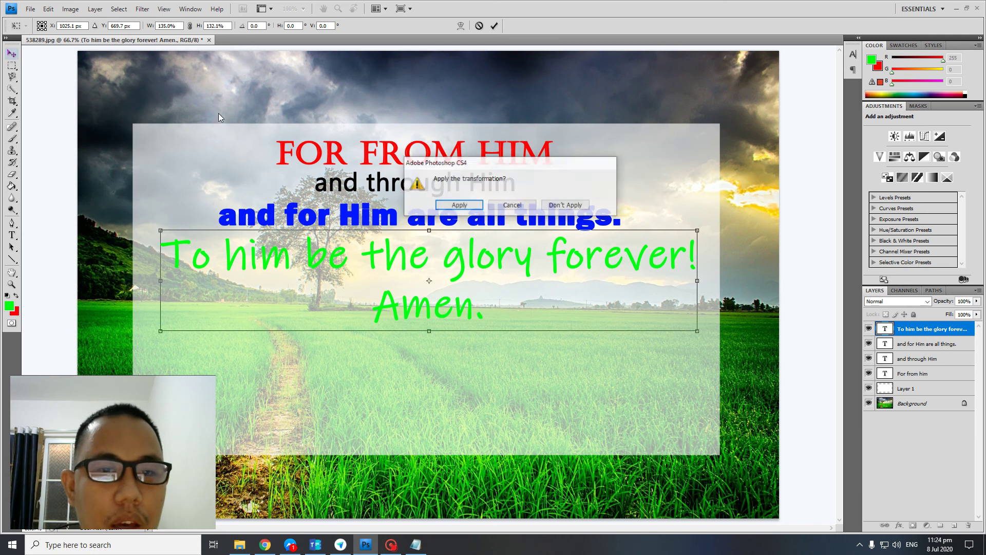
{"action": "left_click", "coordinate": [458, 204]}
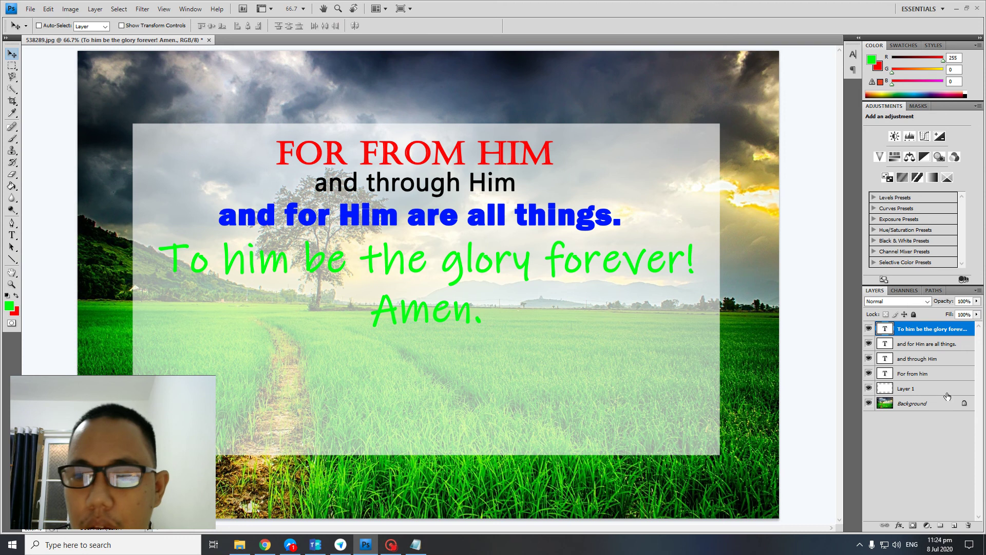
Step: Select all four text layers, enlarge them together to about 103.6%, and shift them slightly down and left inside the white box
{"action": "left_click", "coordinate": [914, 375], "text": "shift"}
{"action": "left_click_drag", "start_coordinate": [543, 241], "coordinate": [525, 251]}
{"action": "key", "text": "ctrl+t"}
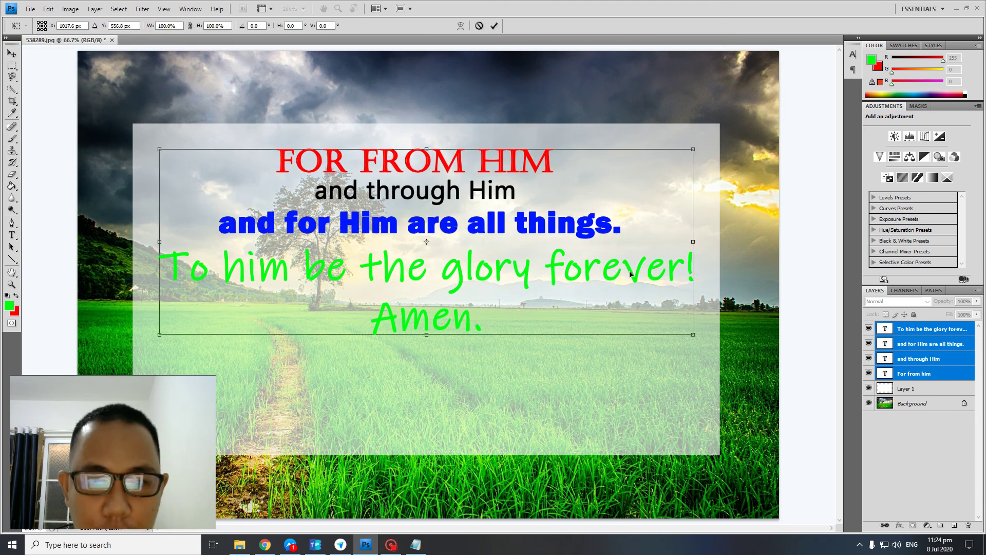
{"action": "left_click_drag", "start_coordinate": [692, 334], "coordinate": [708, 347]}
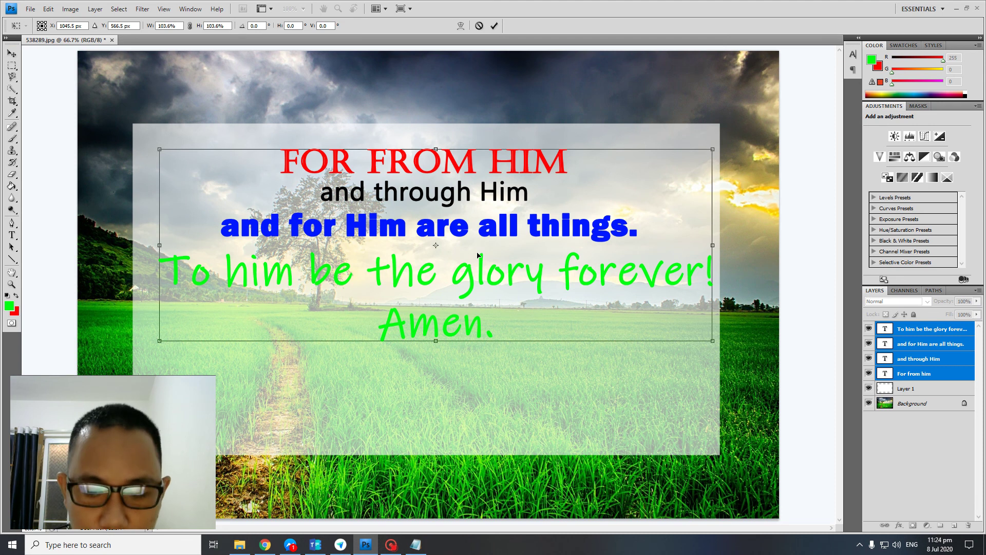
{"action": "key", "text": "Return"}
{"action": "left_click_drag", "start_coordinate": [487, 252], "coordinate": [478, 253]}
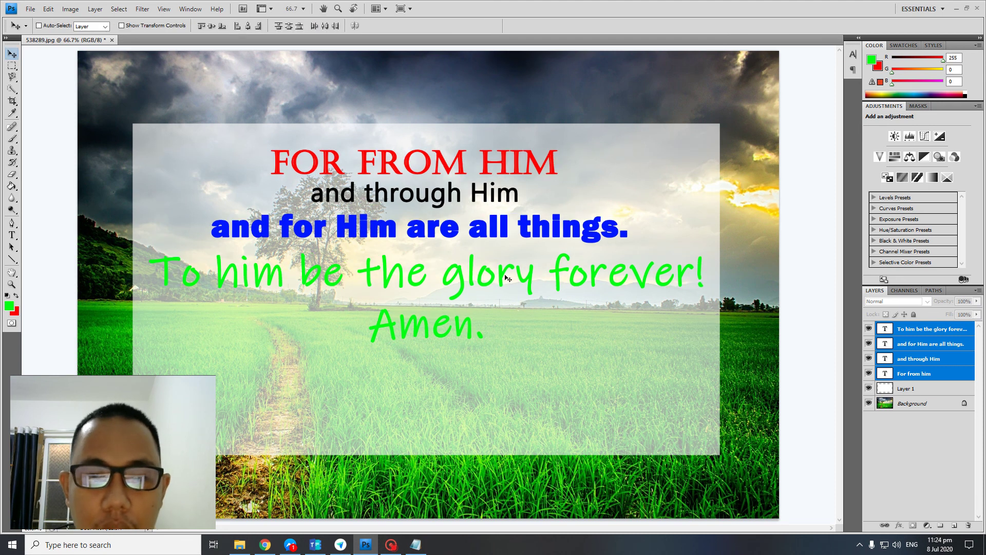
Step: Align the four text layers and the white box in Layer 1 to the canvas's horizontal center
{"action": "key", "text": "ctrl+a"}
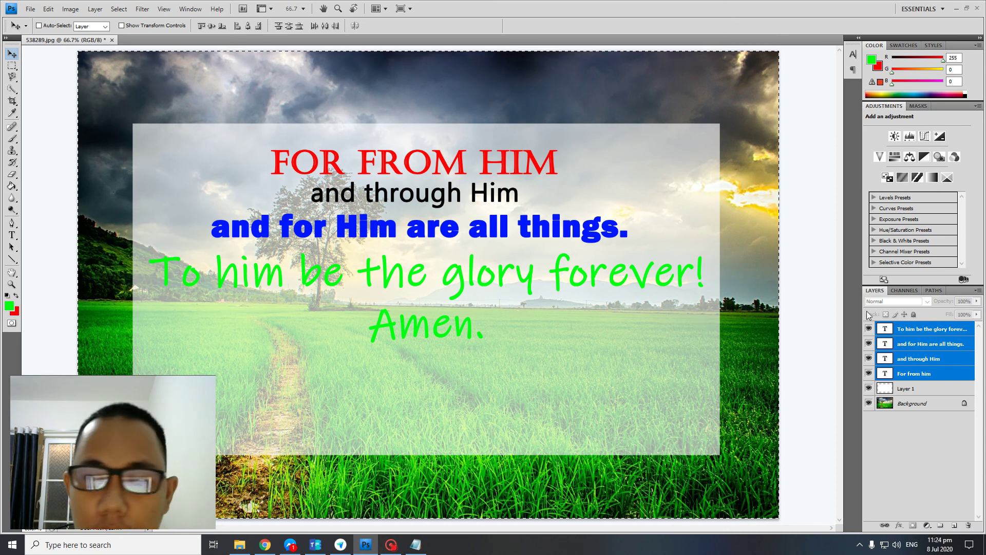
{"action": "left_click", "coordinate": [247, 26]}
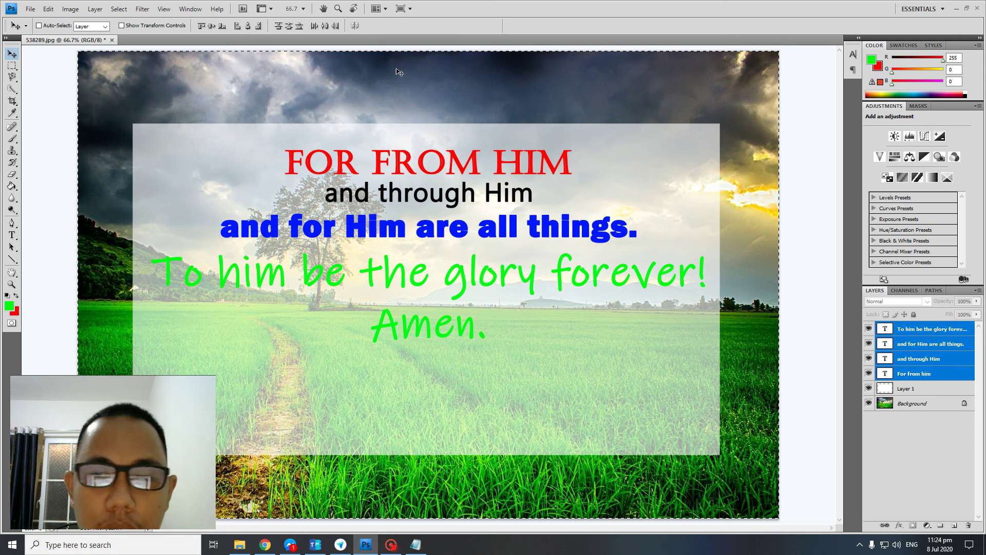
{"action": "left_click", "coordinate": [917, 389]}
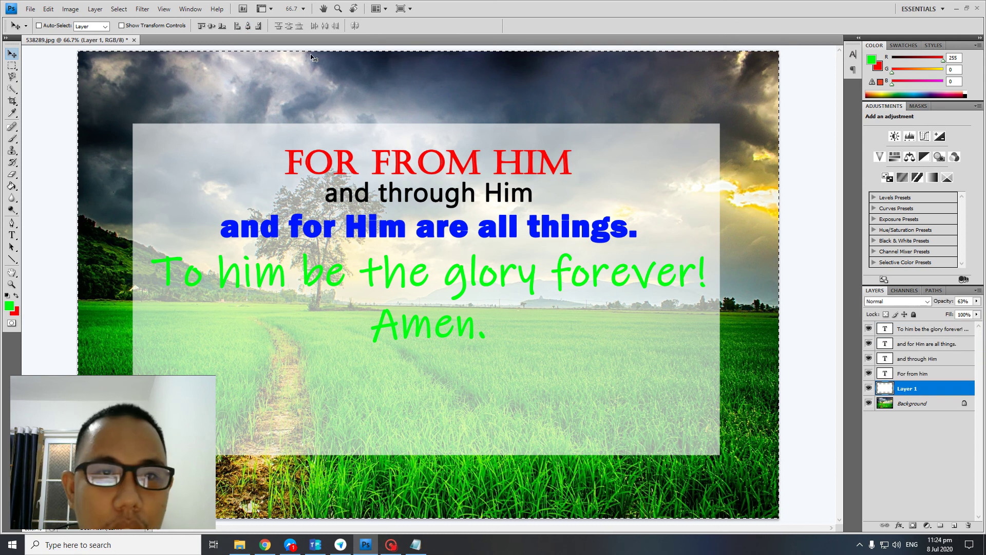
{"action": "left_click", "coordinate": [249, 27]}
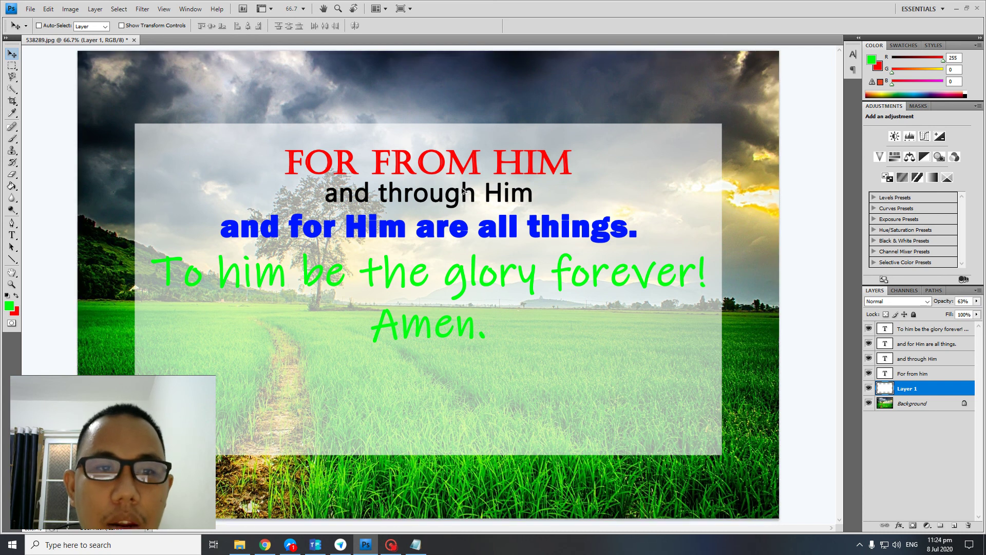
Step: Check the shortcut list in Notepad and return to the Photoshop document
{"action": "key", "text": "alt+Tab"}
{"action": "key", "text": "alt+Tab"}
{"action": "left_click", "coordinate": [416, 545]}
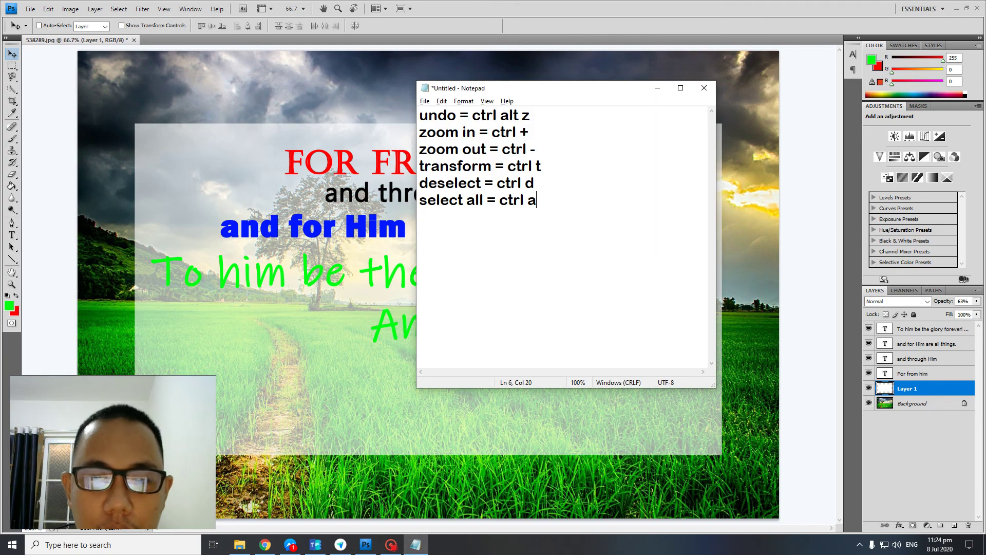
{"action": "left_click", "coordinate": [416, 545]}
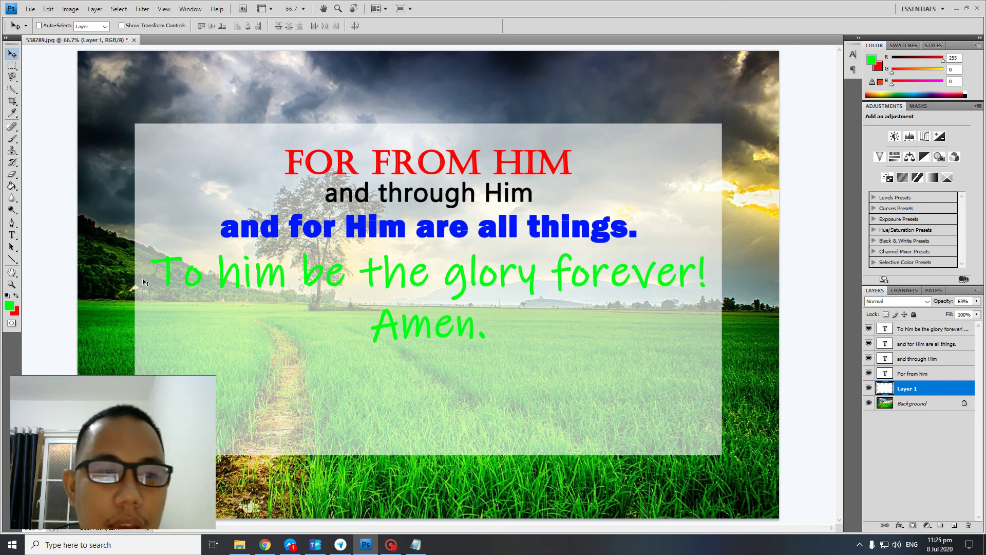
Step: Try recoloring part of the green closing text to white, ffffff, and undo the color change
{"action": "left_click", "coordinate": [11, 234]}
{"action": "left_click_drag", "start_coordinate": [384, 273], "coordinate": [497, 334]}
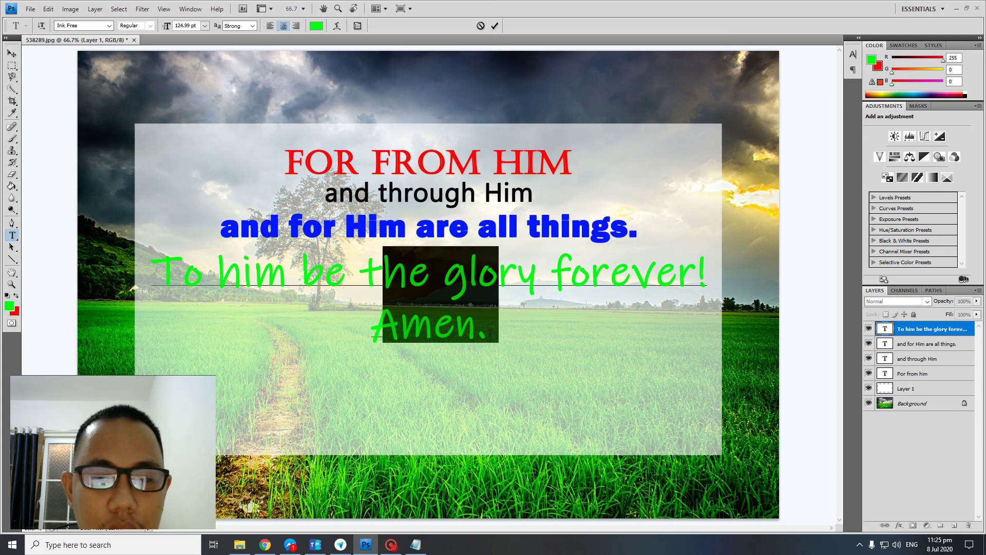
{"action": "left_click", "coordinate": [9, 305]}
{"action": "left_click_drag", "start_coordinate": [461, 190], "coordinate": [446, 177]}
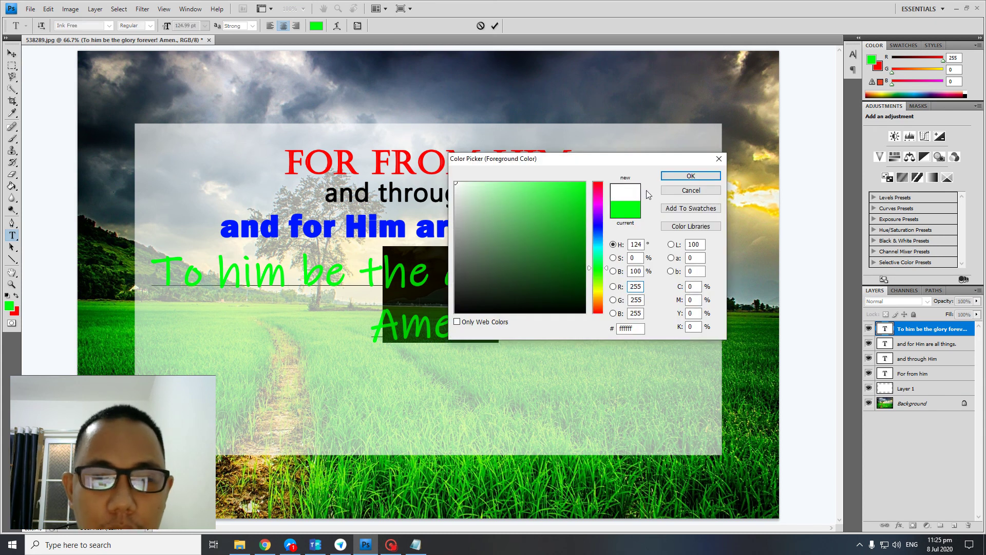
{"action": "left_click", "coordinate": [689, 175]}
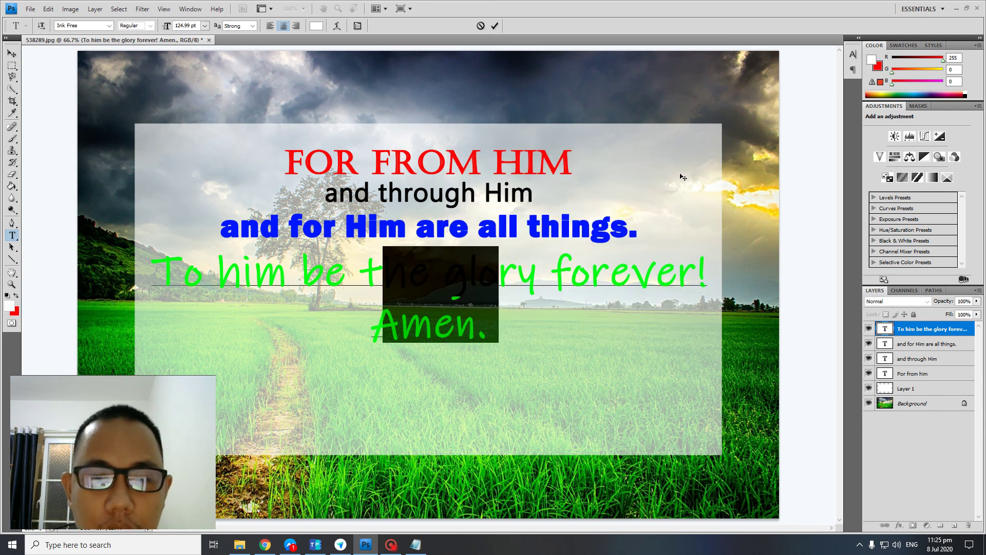
{"action": "left_click", "coordinate": [11, 53]}
{"action": "key", "text": "ctrl+z"}
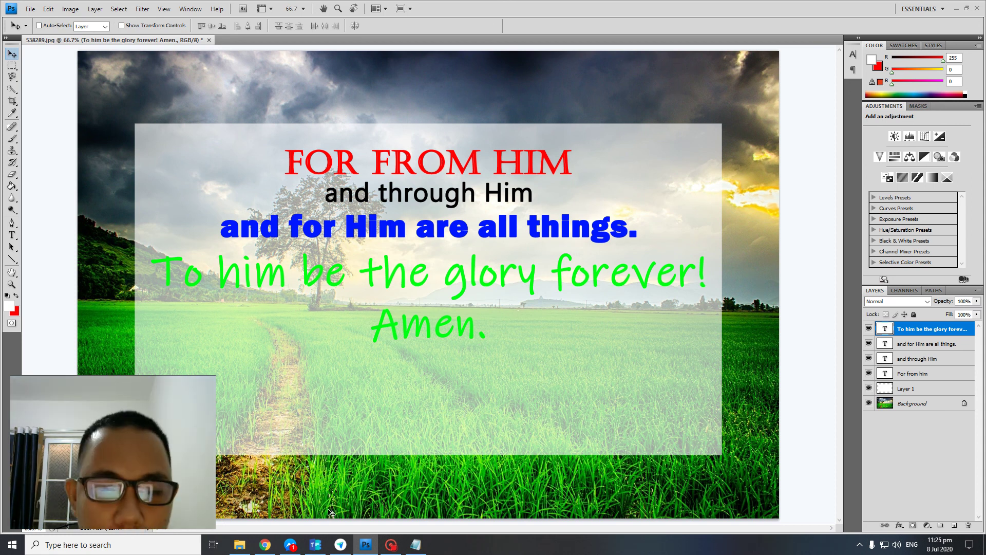
Step: Add a text line reading Romans 11:36 below the green Amen, copying the reference from the Bible Hub page heading in the browser
{"action": "left_click", "coordinate": [12, 235]}
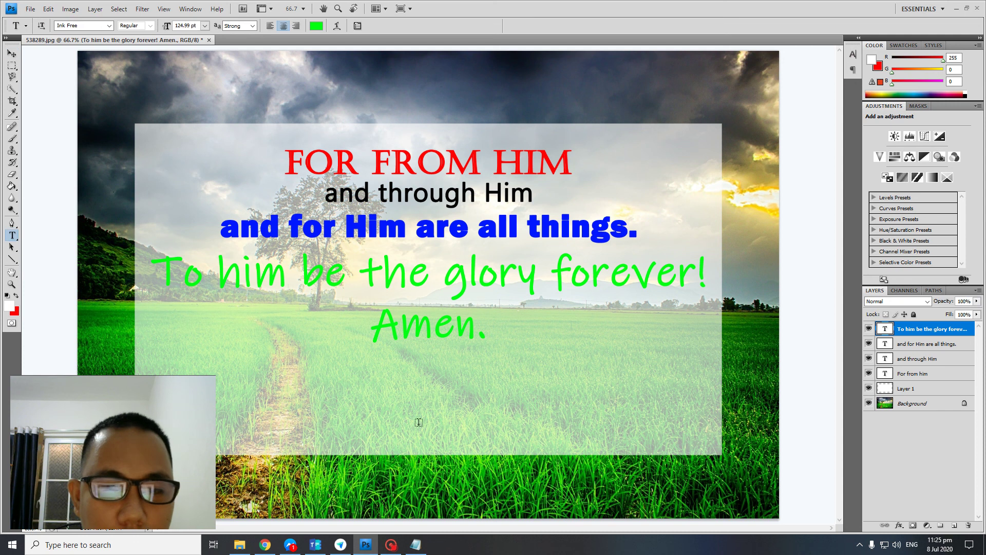
{"action": "left_click", "coordinate": [417, 403]}
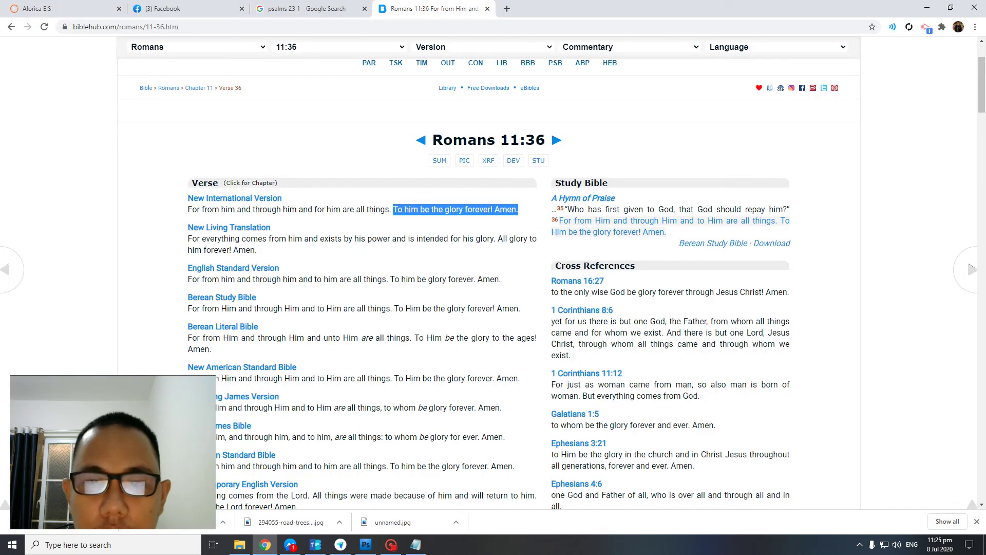
{"action": "left_click_drag", "start_coordinate": [546, 142], "coordinate": [435, 143]}
{"action": "key", "text": "ctrl+c"}
{"action": "key", "text": "alt+Tab"}
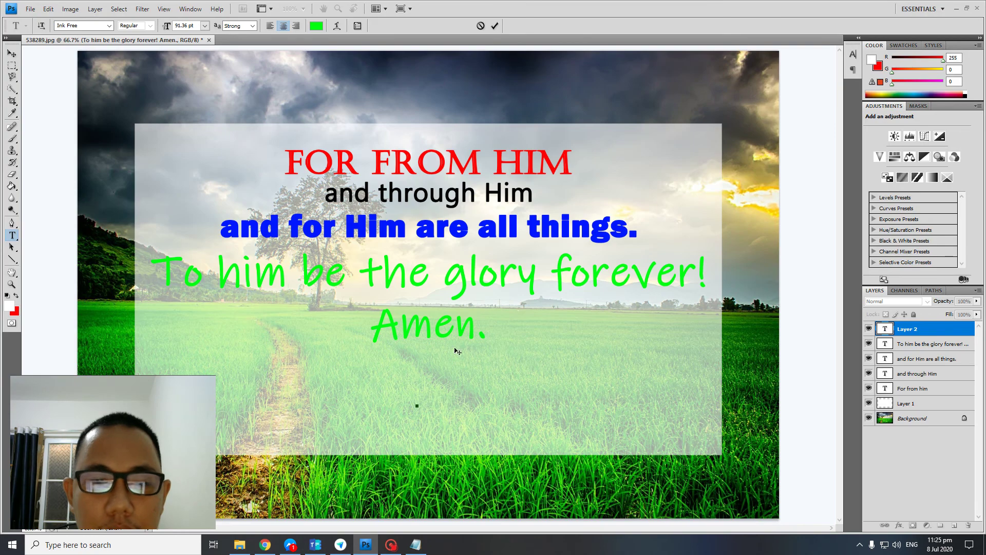
{"action": "left_click", "coordinate": [417, 375]}
{"action": "key", "text": "ctrl+v"}
Step: Format the whole Romans 11:36 line in black with the MV Boli font and commit the text
{"action": "key", "text": "ctrl+a"}
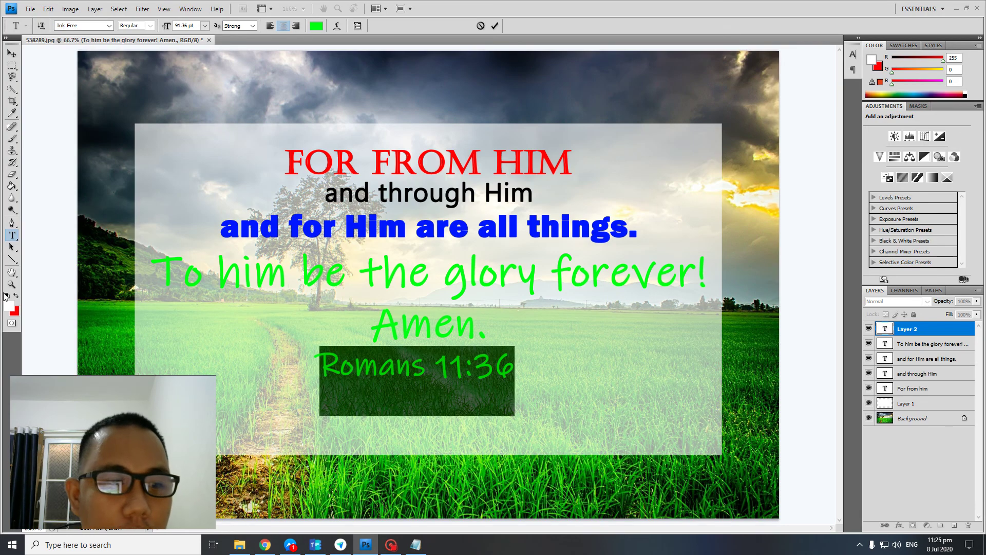
{"action": "left_click", "coordinate": [7, 295]}
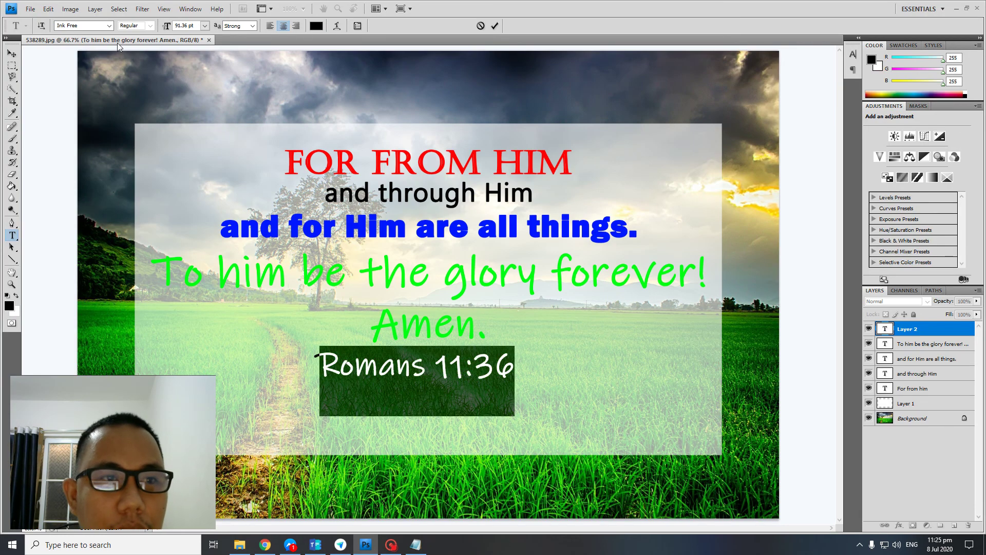
{"action": "left_click", "coordinate": [109, 25]}
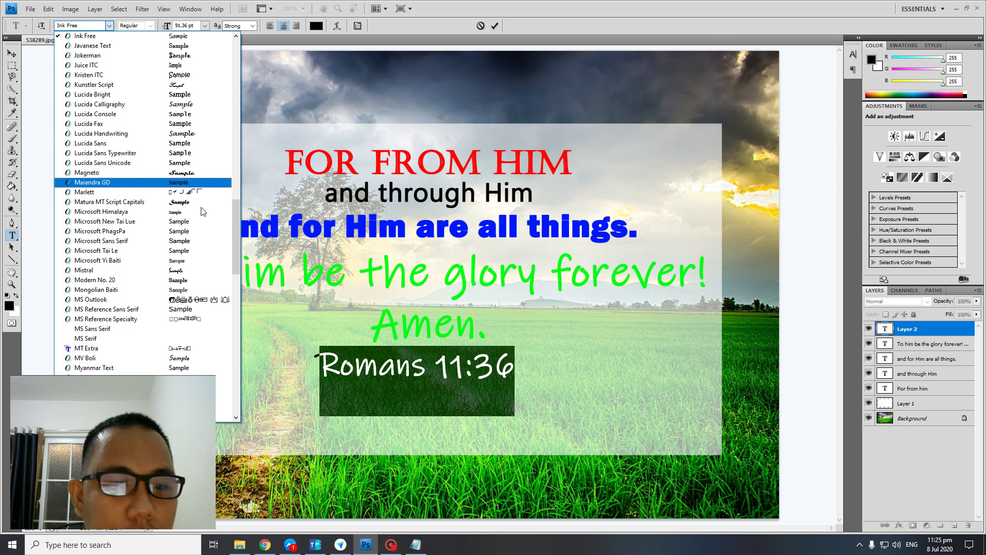
{"action": "left_click", "coordinate": [193, 358]}
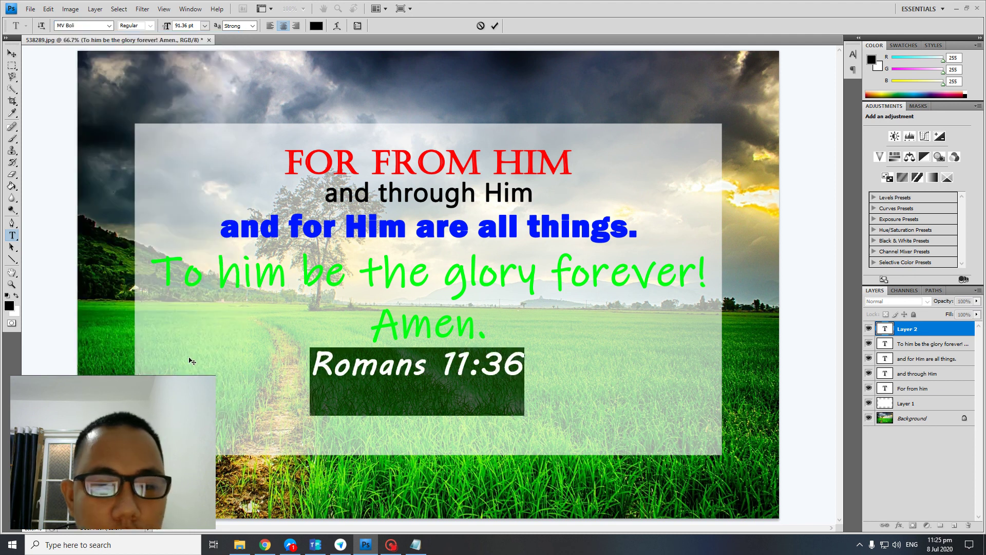
{"action": "left_click", "coordinate": [11, 53]}
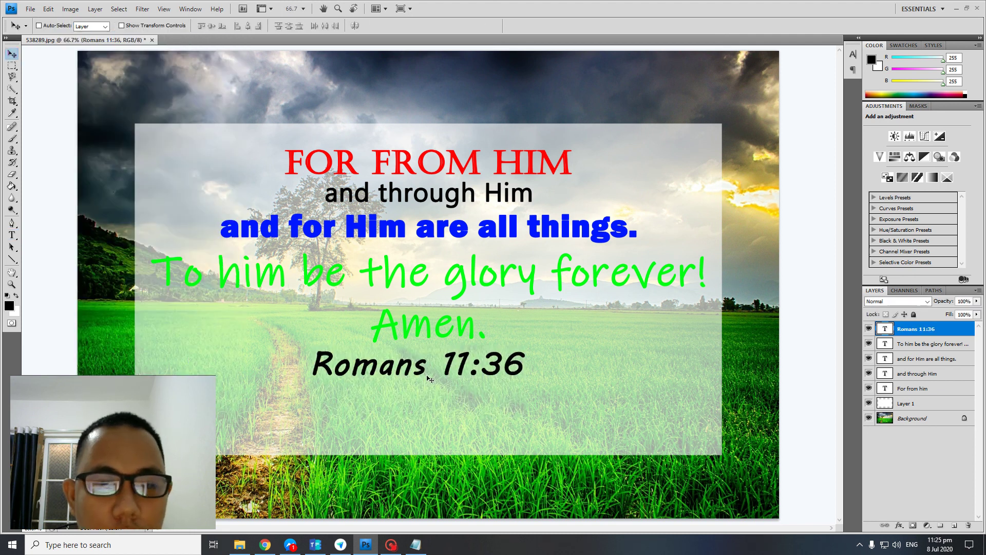
Step: Move the Romans 11:36 line down inside the white box and enlarge it slightly with Free Transform
{"action": "left_click_drag", "start_coordinate": [431, 402], "coordinate": [430, 420]}
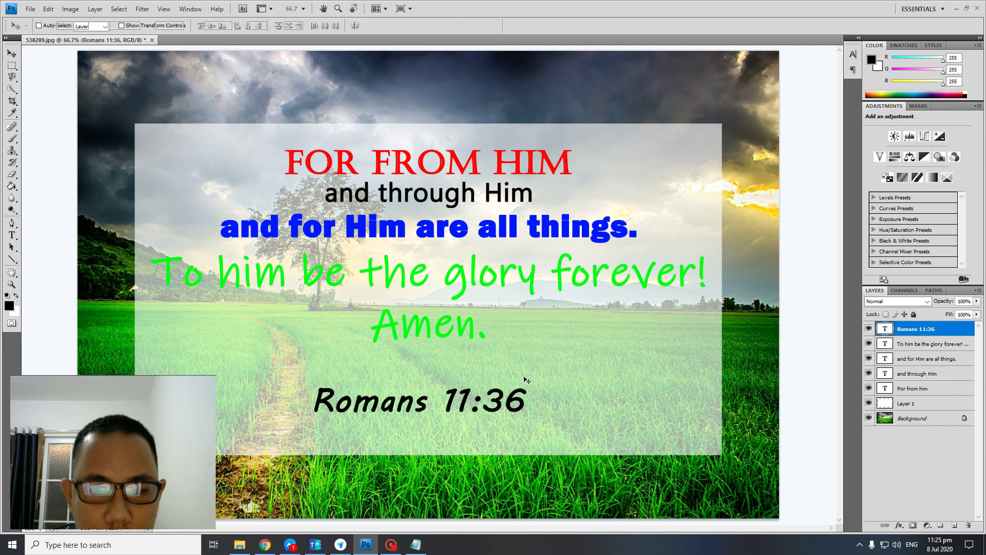
{"action": "key", "text": "ctrl+t"}
{"action": "left_click_drag", "start_coordinate": [526, 387], "coordinate": [548, 380]}
{"action": "key", "text": "Return"}
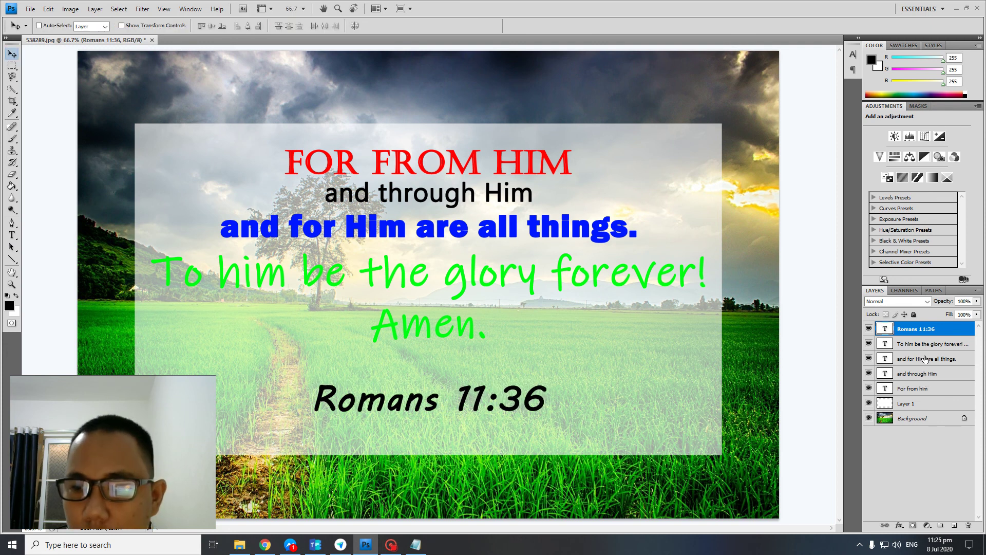
Step: Select the four verse text layers and stretch them together downward to a height of 113.7%, keeping the width at 100%
{"action": "left_click", "coordinate": [922, 344]}
{"action": "left_click", "coordinate": [917, 388], "text": "shift"}
{"action": "key", "text": "ctrl+t"}
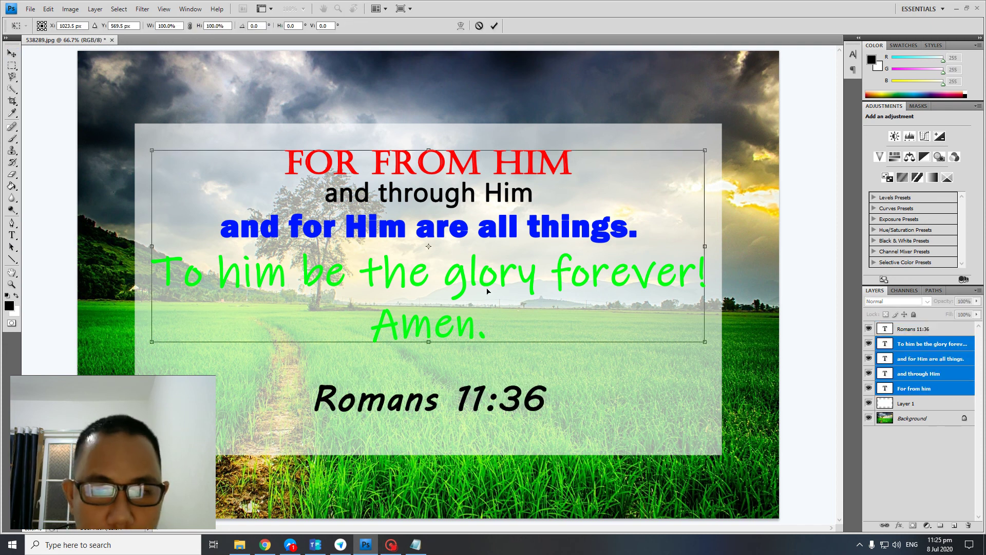
{"action": "left_click_drag", "start_coordinate": [431, 345], "coordinate": [435, 374]}
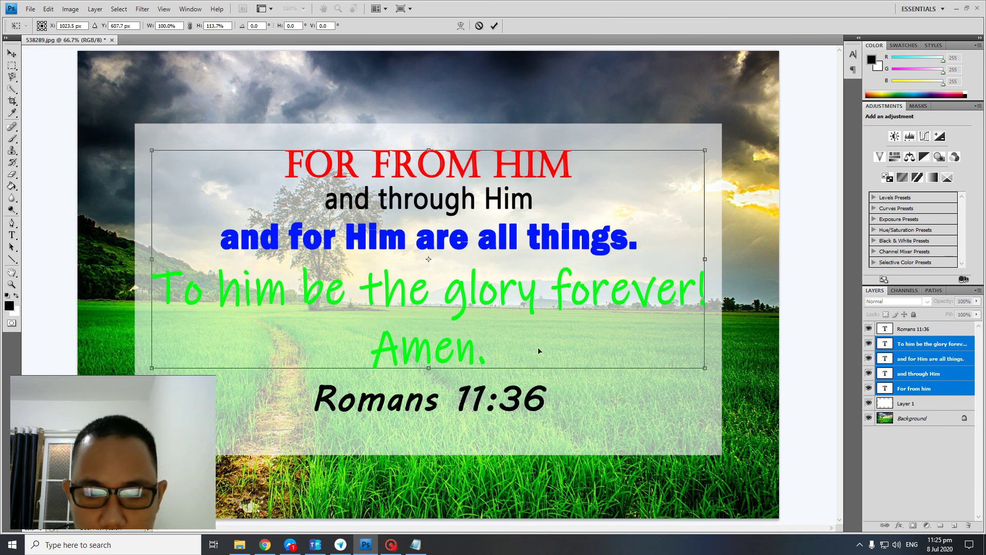
{"action": "key", "text": "Return"}
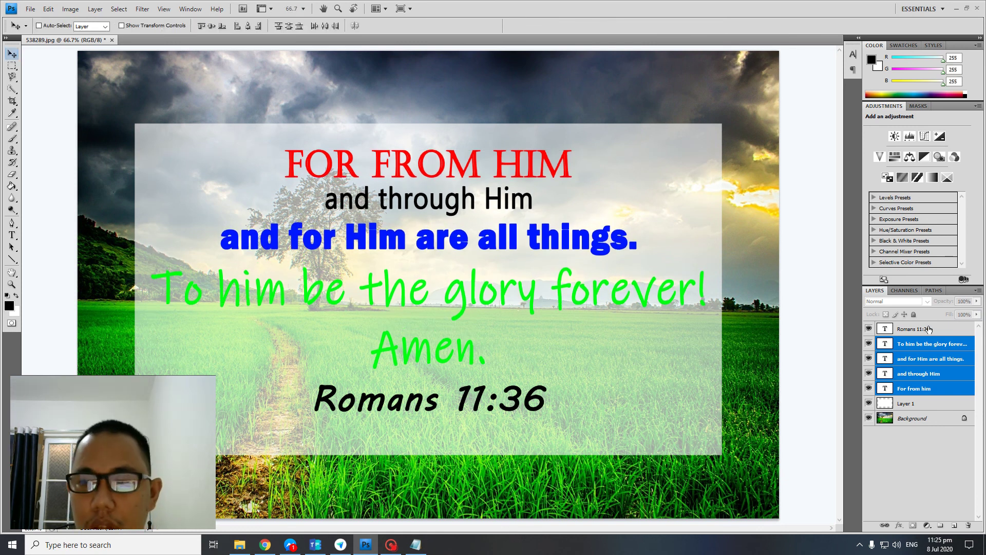
Step: Move the Romans 11:36 line down near the white box's lower edge and nudge it slightly left
{"action": "left_click", "coordinate": [928, 328]}
{"action": "left_click_drag", "start_coordinate": [467, 403], "coordinate": [467, 427]}
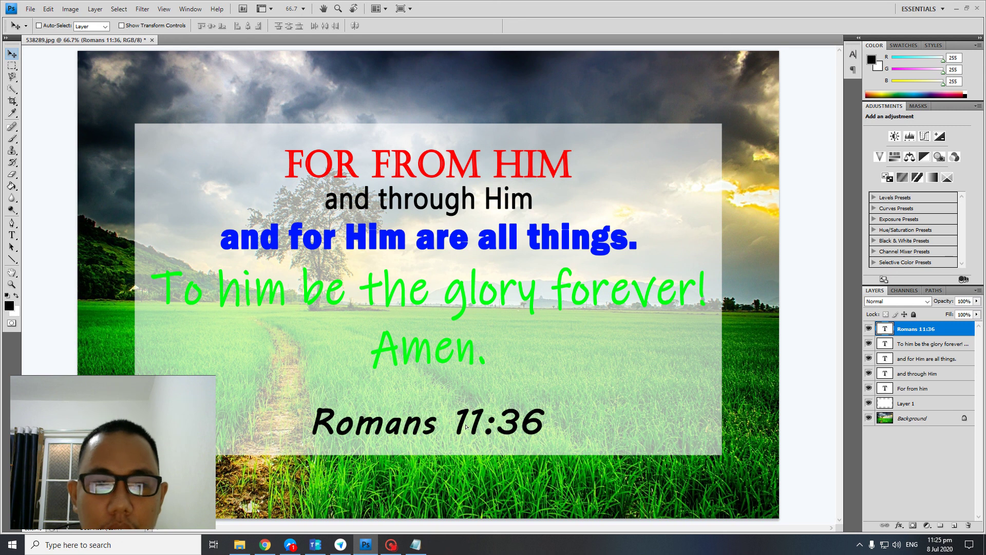
{"action": "key", "text": "shift+Left"}
{"action": "key", "text": "shift+Left"}
{"action": "key", "text": "shift+Left"}
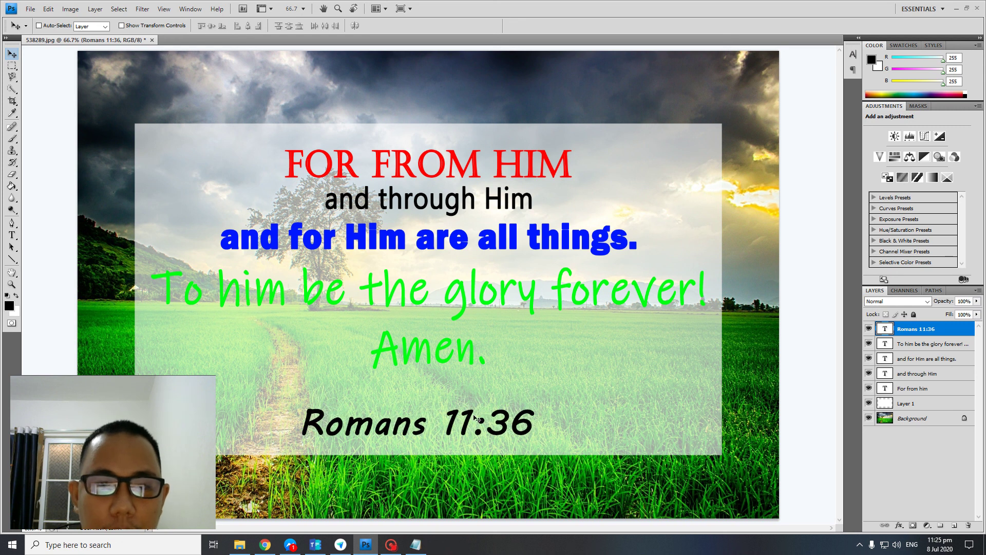
{"action": "key", "text": "shift+Right"}
{"action": "key", "text": "shift+Down"}
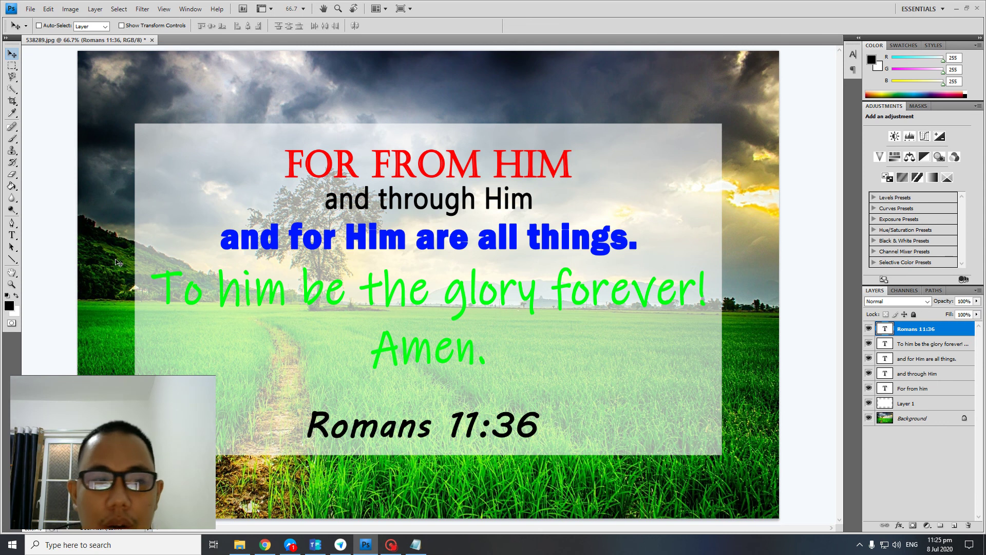
Step: Recolor the entire Romans 11:36 text line to white
{"action": "left_click", "coordinate": [11, 235]}
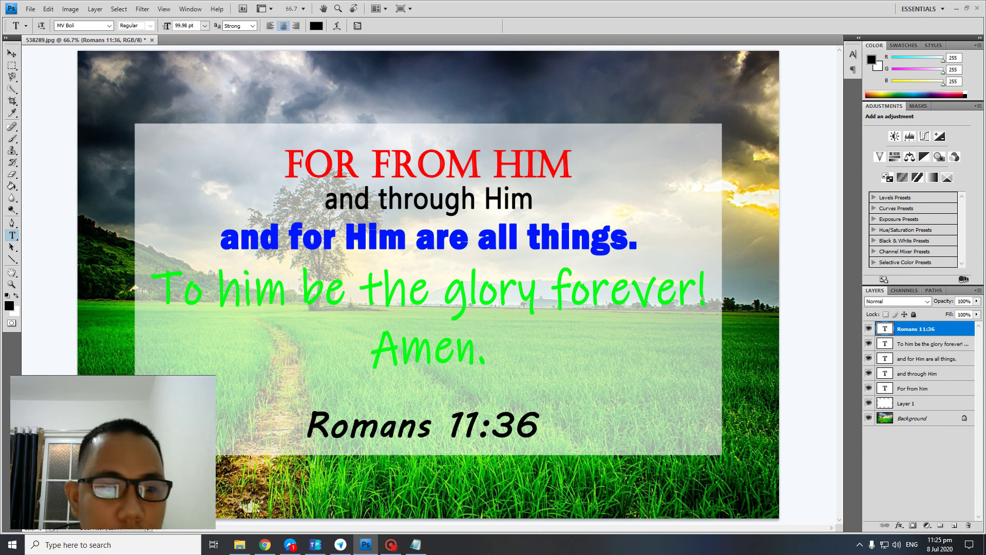
{"action": "left_click", "coordinate": [375, 405]}
{"action": "key", "text": "ctrl+a"}
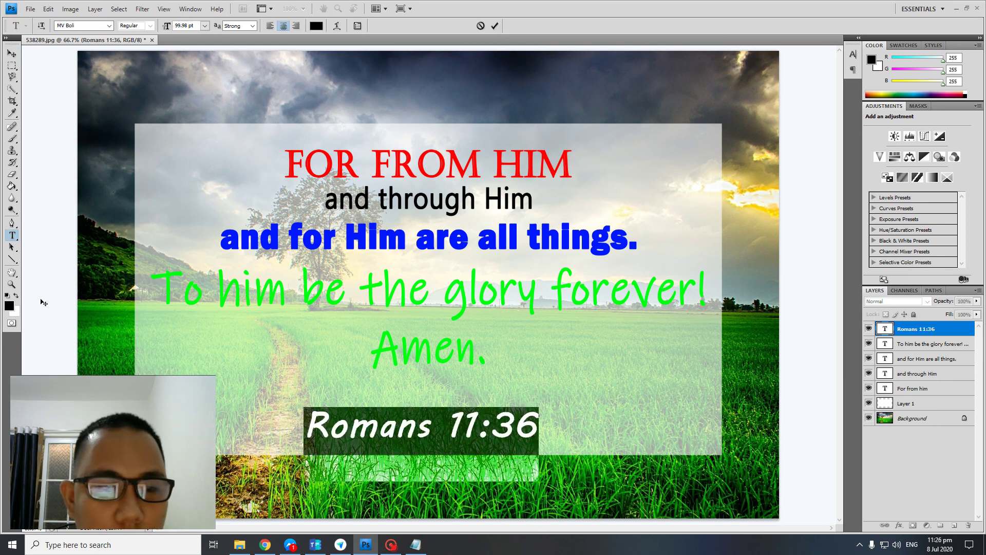
{"action": "left_click", "coordinate": [16, 296]}
{"action": "left_click", "coordinate": [11, 54]}
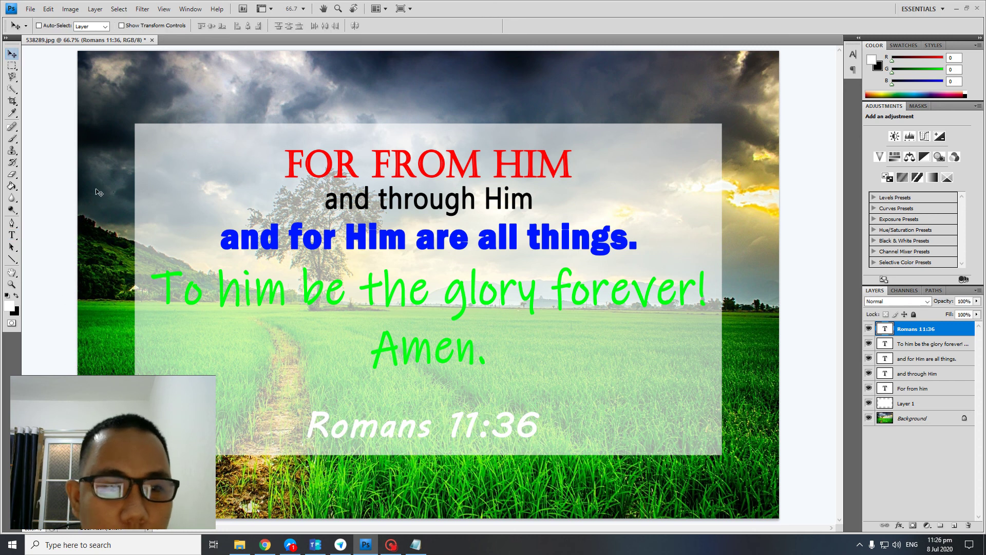
Step: Apply a black outside Stroke to the Romans 11:36 layer and increase the stroke size slightly above 3 px
{"action": "right_click", "coordinate": [922, 331]}
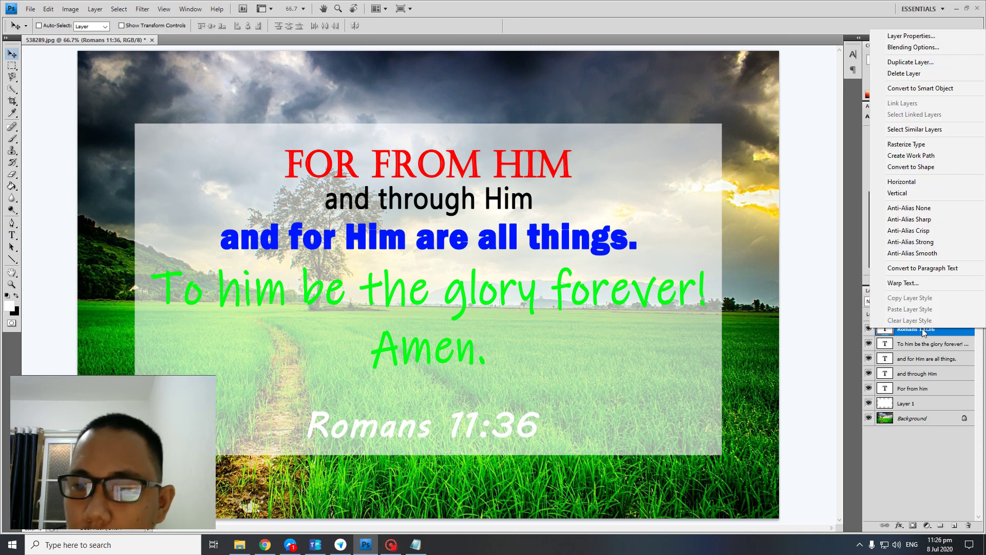
{"action": "left_click", "coordinate": [903, 48]}
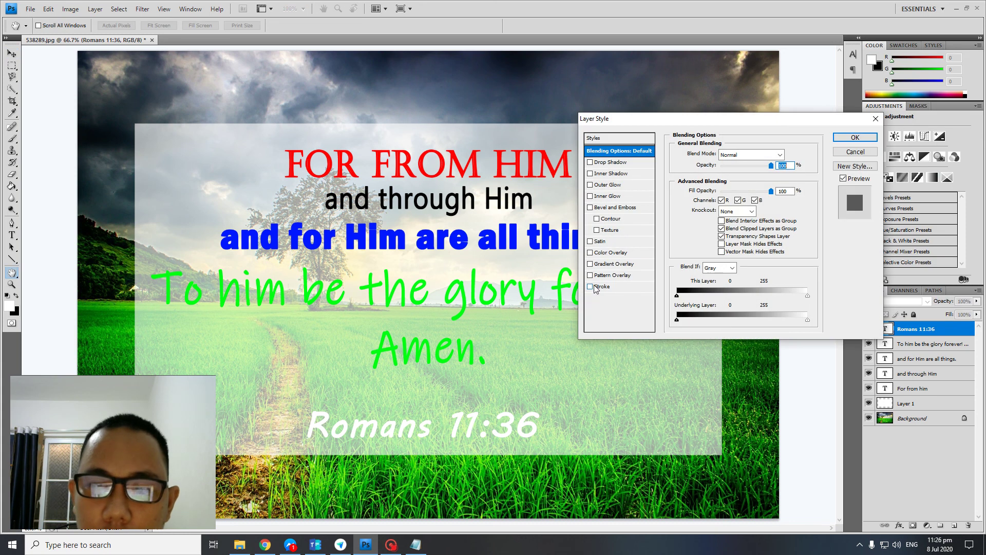
{"action": "left_click", "coordinate": [591, 287]}
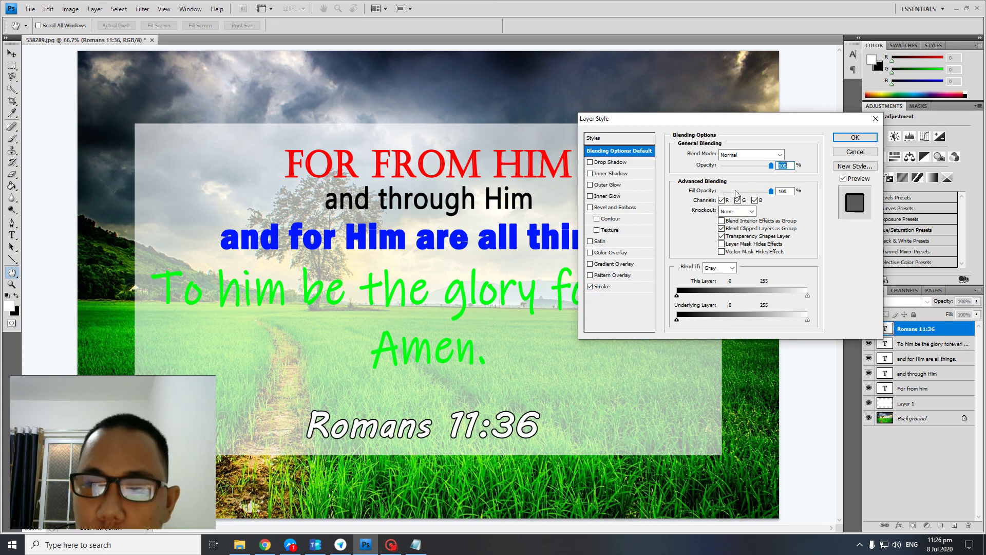
{"action": "left_click", "coordinate": [628, 285]}
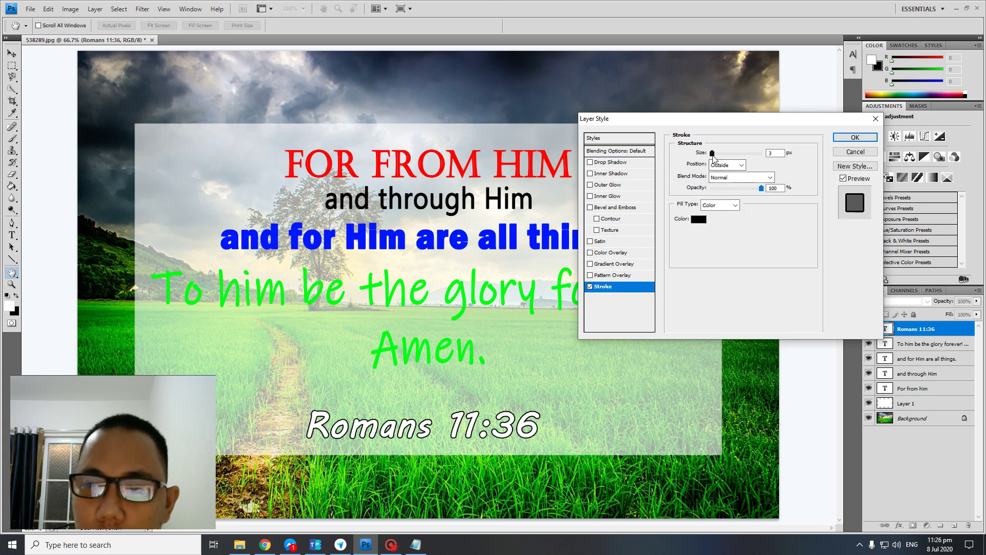
{"action": "left_click_drag", "start_coordinate": [713, 157], "coordinate": [716, 158]}
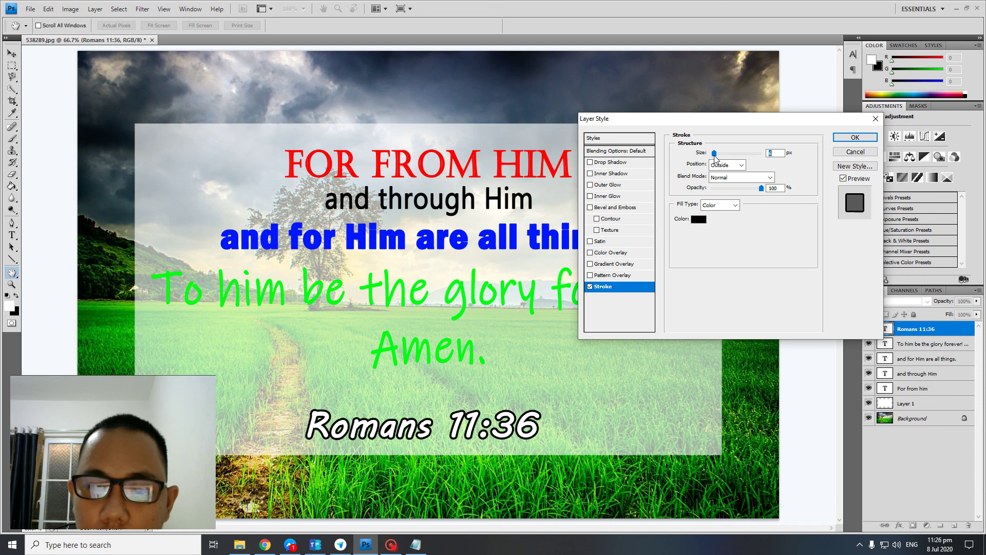
{"action": "left_click", "coordinate": [855, 137]}
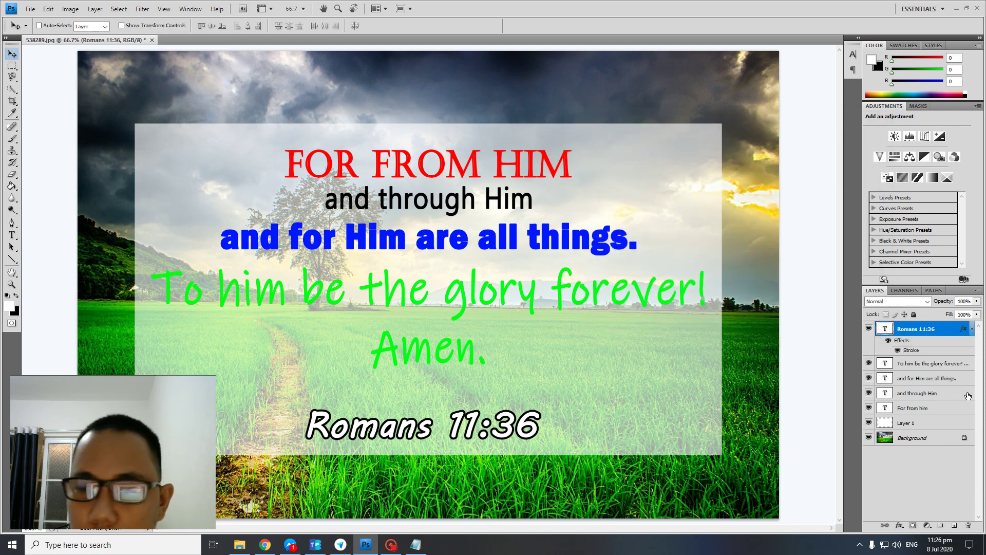
Step: Apply a Drop Shadow to the green closing text layer with a distance of 13 px and a spread of about 14%
{"action": "right_click", "coordinate": [920, 364]}
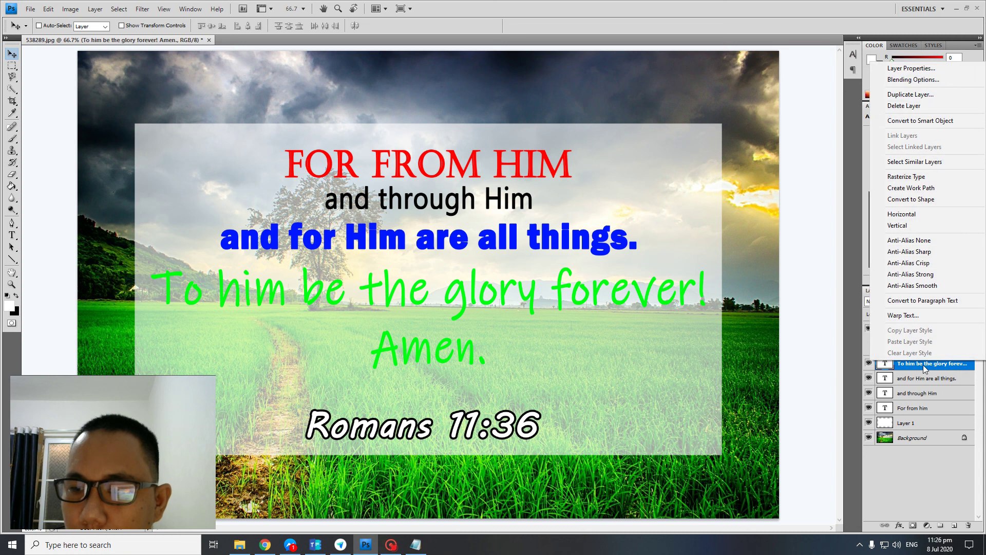
{"action": "left_click", "coordinate": [905, 80]}
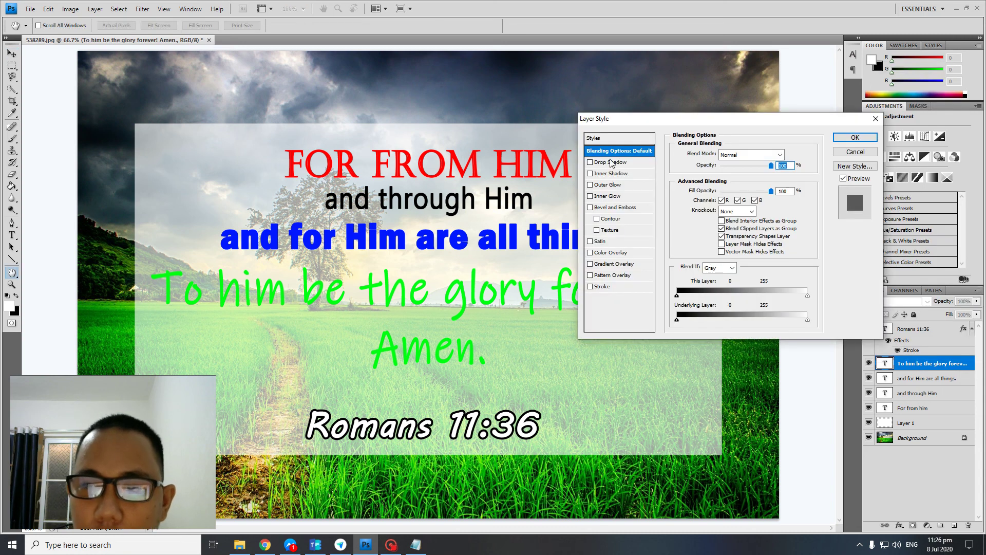
{"action": "left_click", "coordinate": [611, 162]}
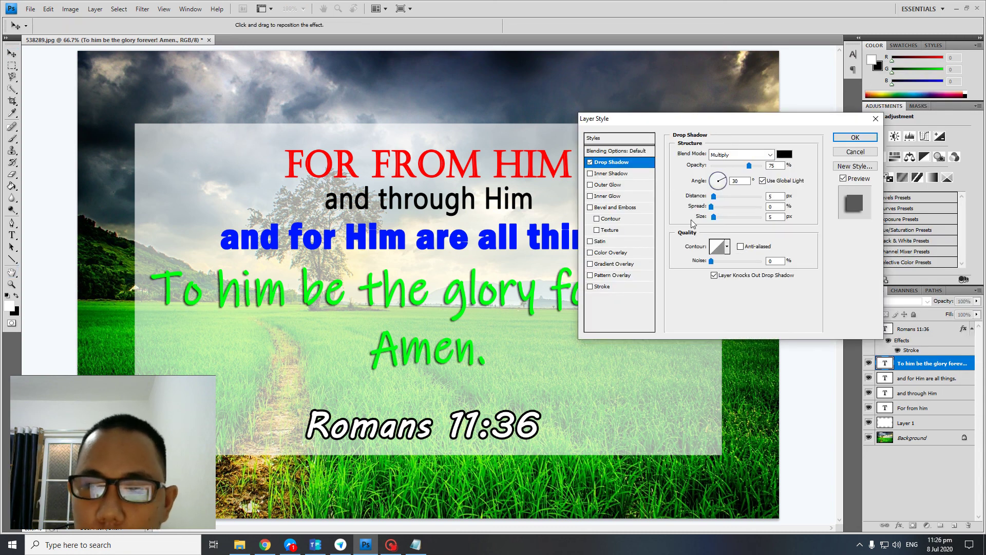
{"action": "left_click_drag", "start_coordinate": [713, 196], "coordinate": [718, 197]}
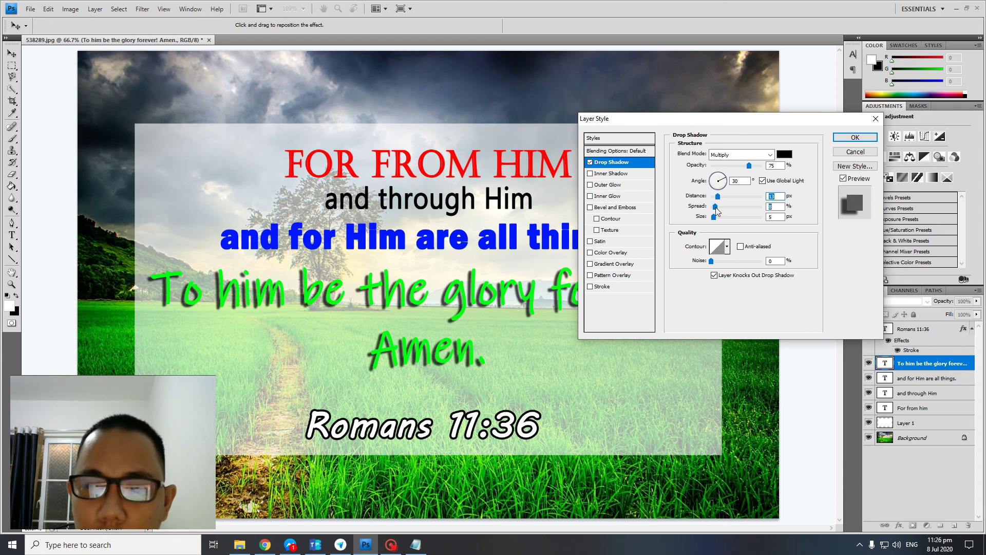
{"action": "left_click_drag", "start_coordinate": [716, 208], "coordinate": [718, 208]}
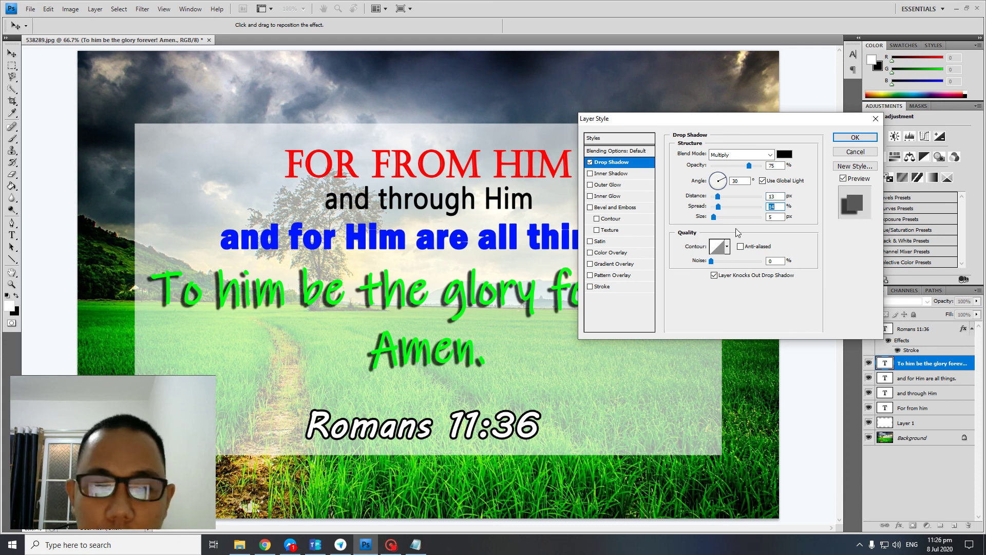
{"action": "left_click", "coordinate": [848, 137]}
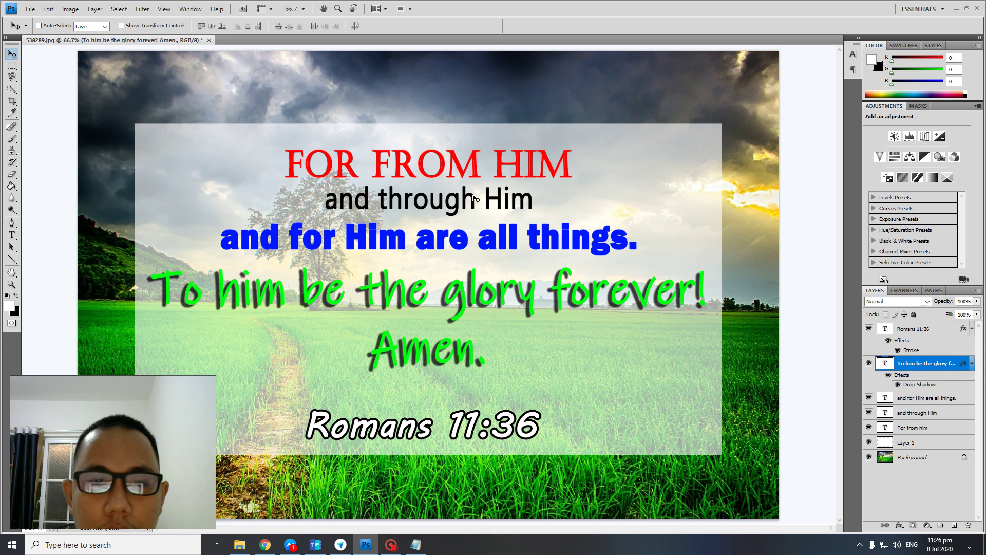
Step: Apply an Inner Shadow to the red For from him layer with a 2 px distance, about 17% choke and about 4 px size
{"action": "right_click", "coordinate": [920, 428]}
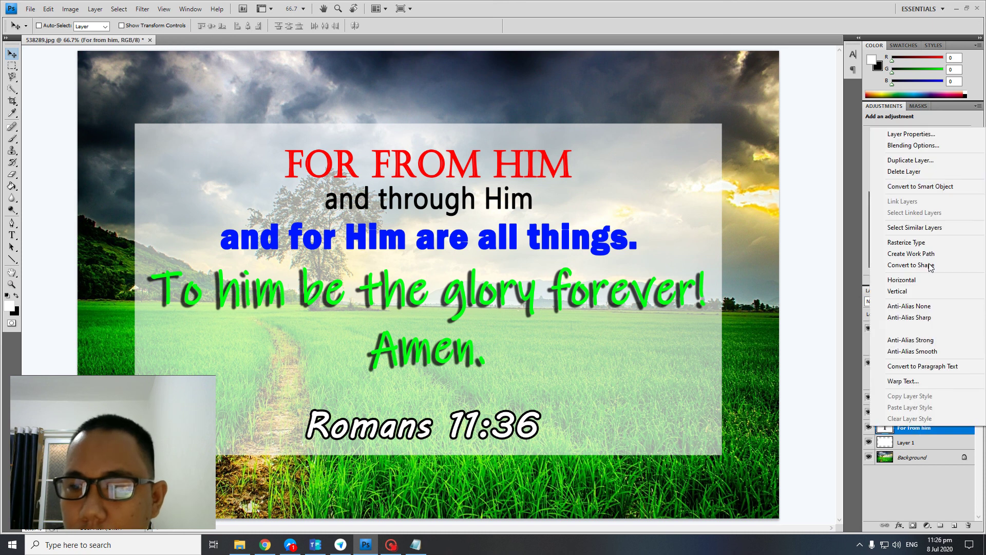
{"action": "left_click", "coordinate": [907, 145]}
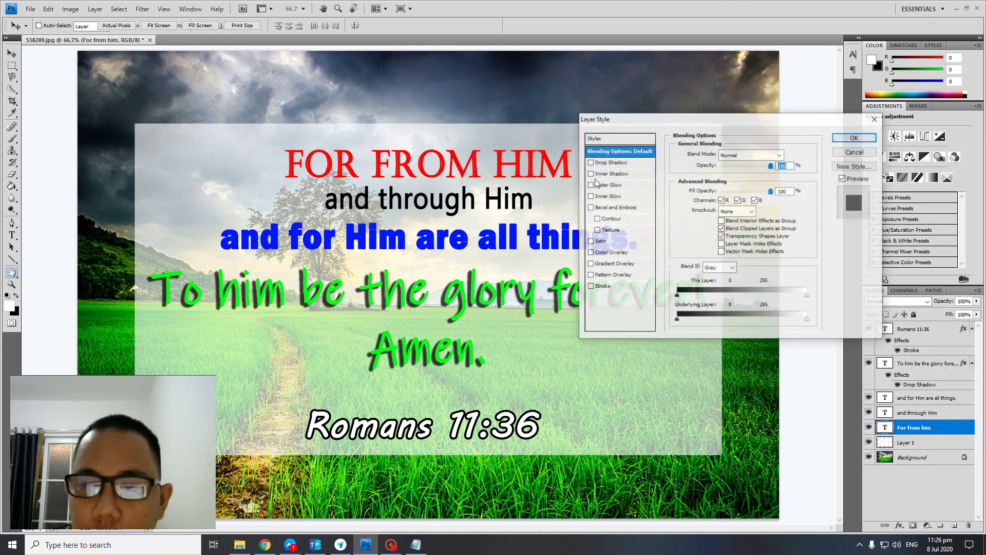
{"action": "left_click", "coordinate": [608, 186]}
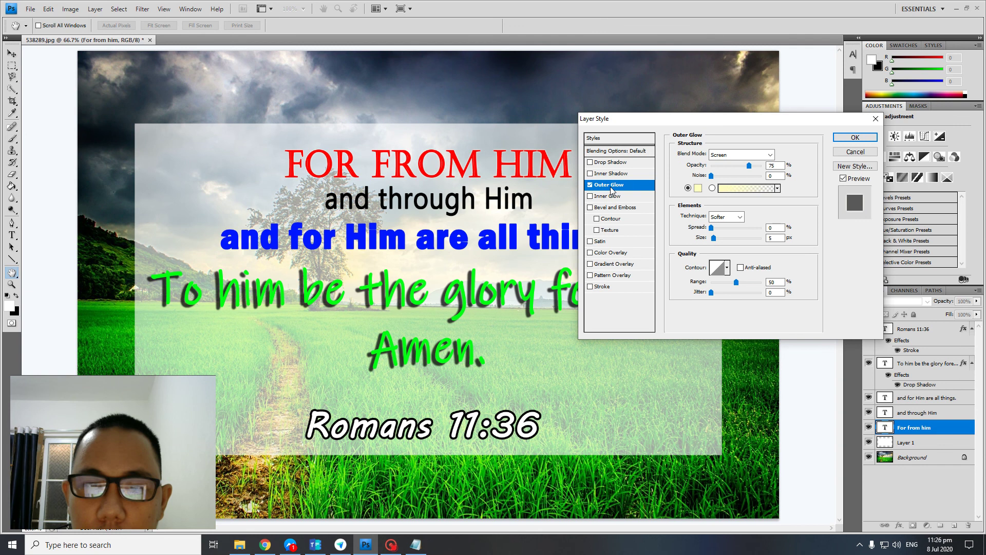
{"action": "left_click", "coordinate": [607, 174]}
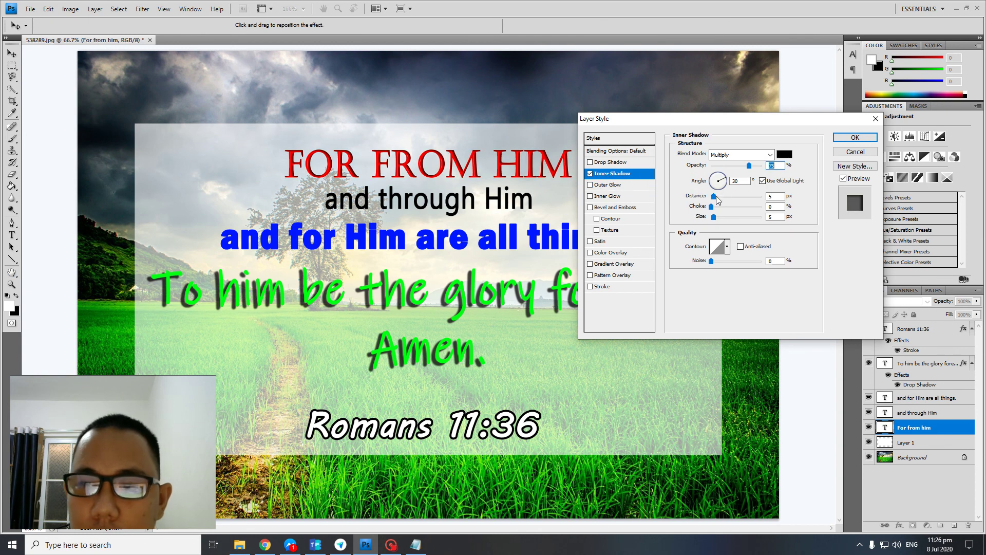
{"action": "left_click_drag", "start_coordinate": [713, 197], "coordinate": [714, 217]}
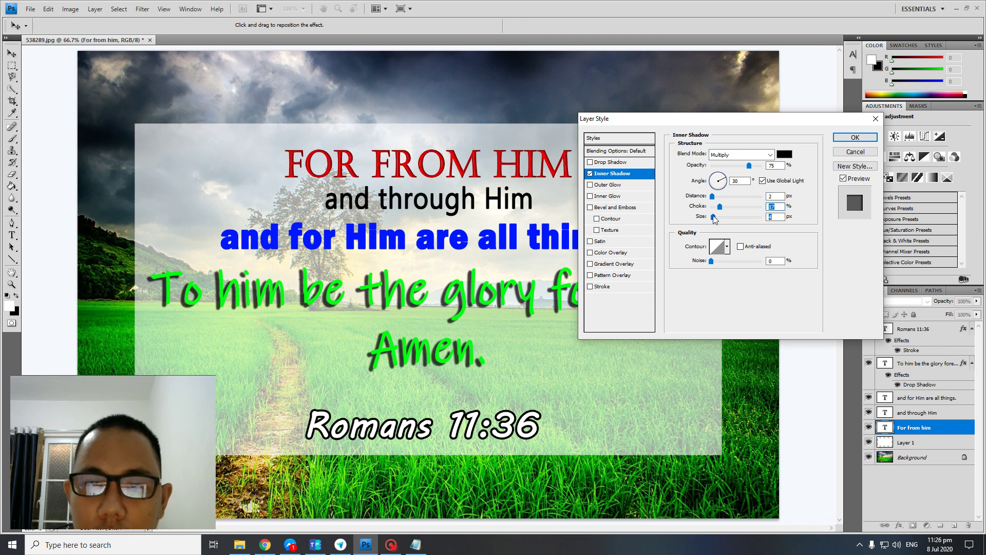
{"action": "left_click", "coordinate": [855, 137]}
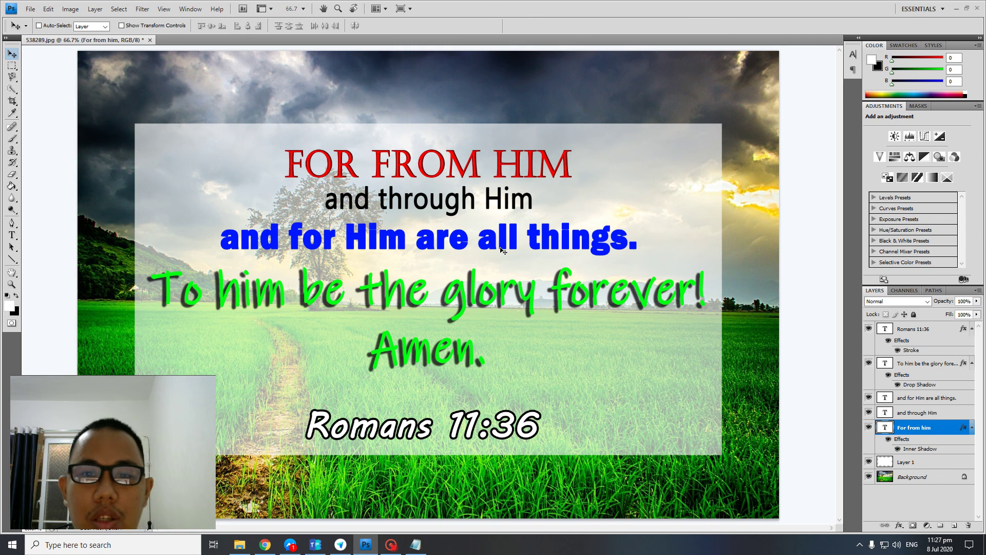
Step: Save a JPEG copy of the graphic as 12 in the Pictures folder, with Maximum quality and the Progressive format option
{"action": "left_click", "coordinate": [31, 9]}
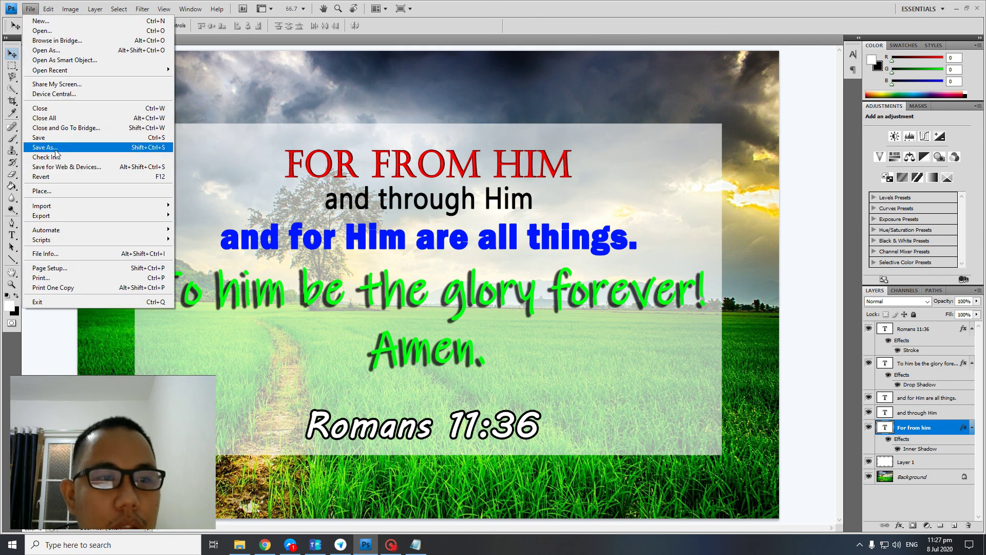
{"action": "left_click", "coordinate": [142, 148]}
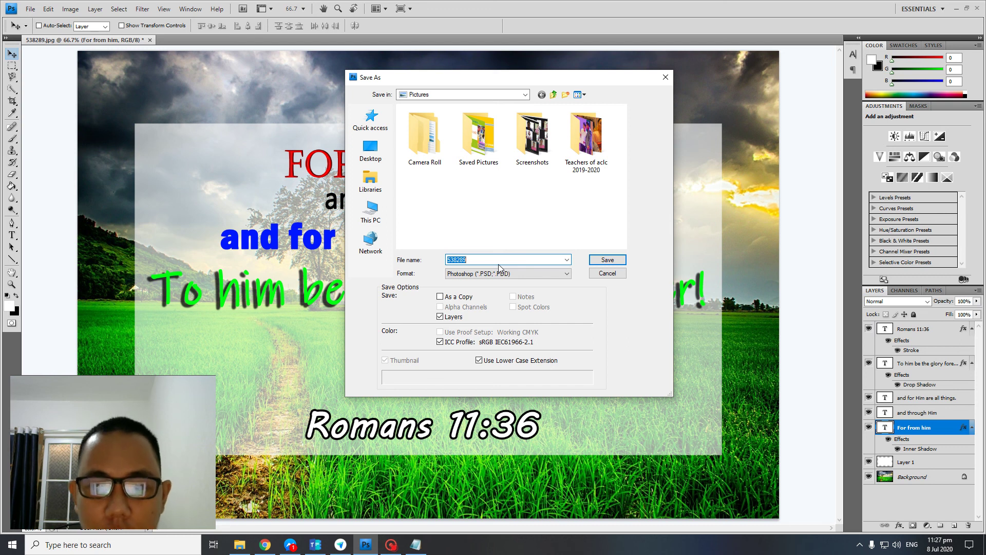
{"action": "left_click", "coordinate": [516, 274]}
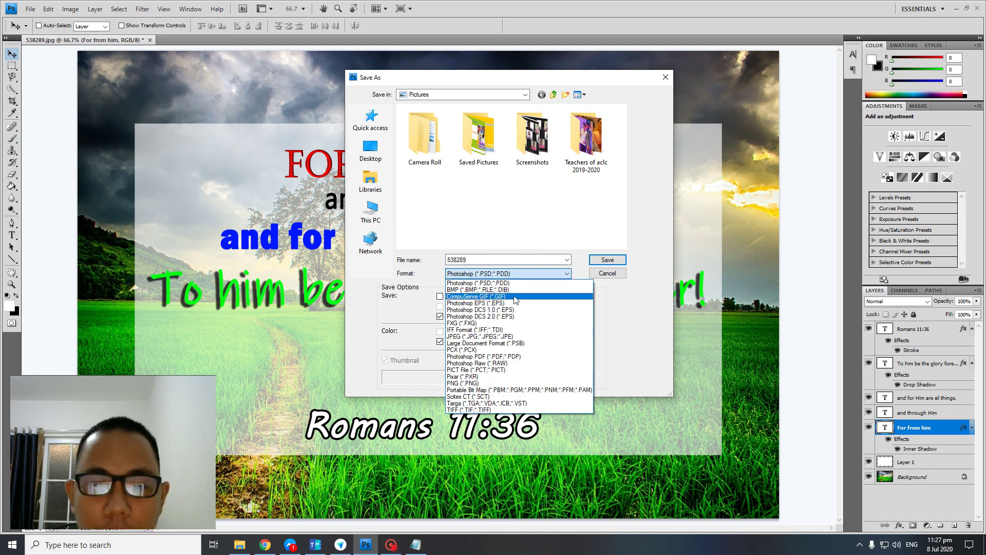
{"action": "left_click", "coordinate": [504, 337]}
{"action": "left_click", "coordinate": [604, 259]}
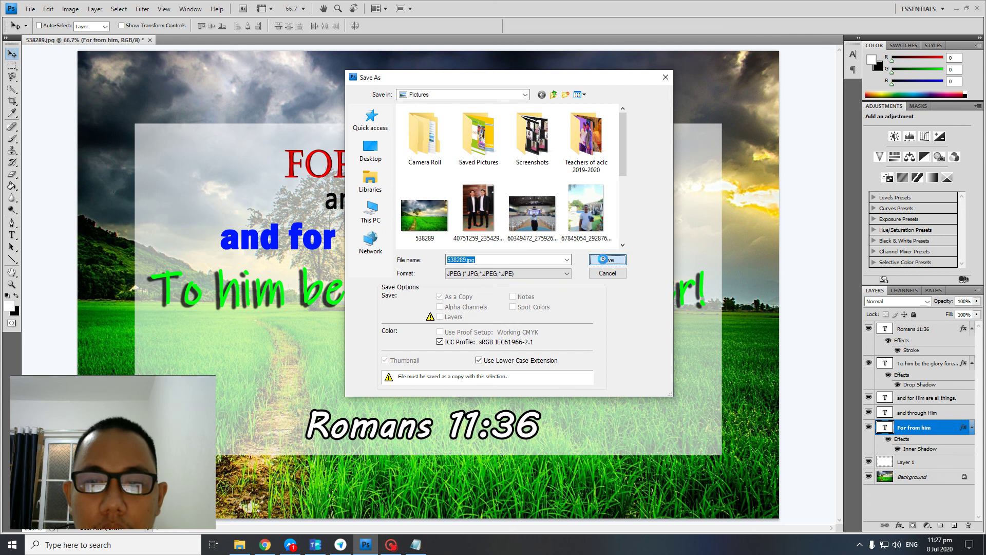
{"action": "left_click", "coordinate": [506, 205]}
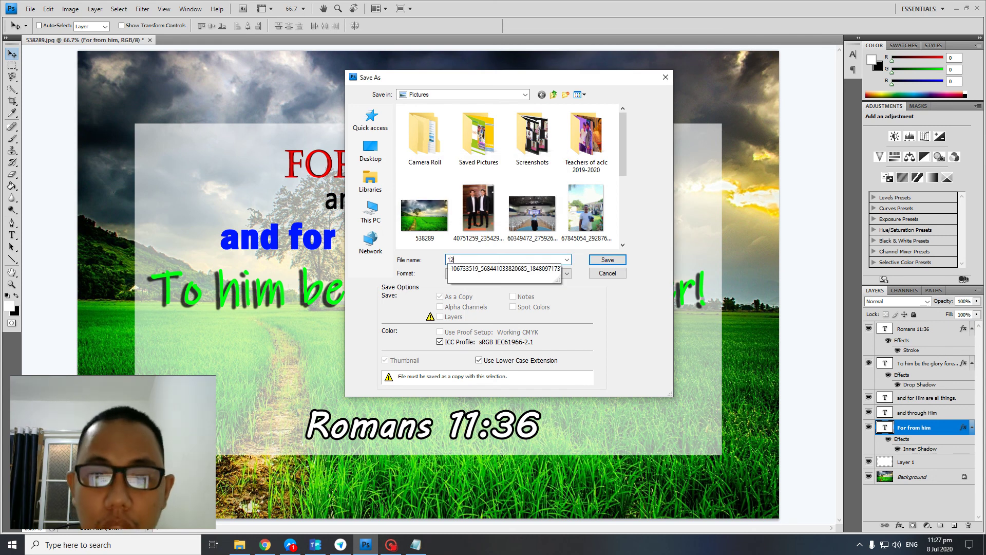
{"action": "left_click", "coordinate": [617, 260]}
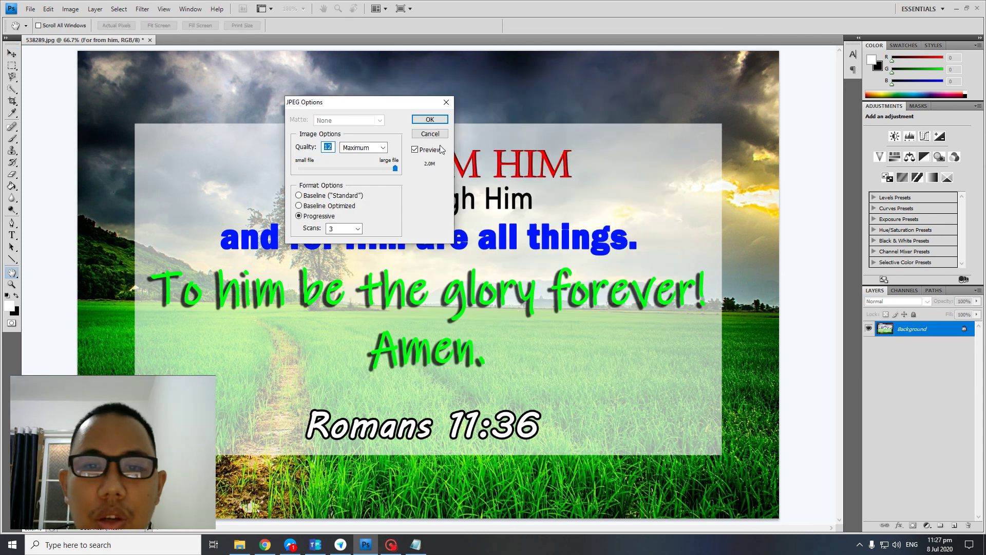
{"action": "left_click", "coordinate": [430, 119]}
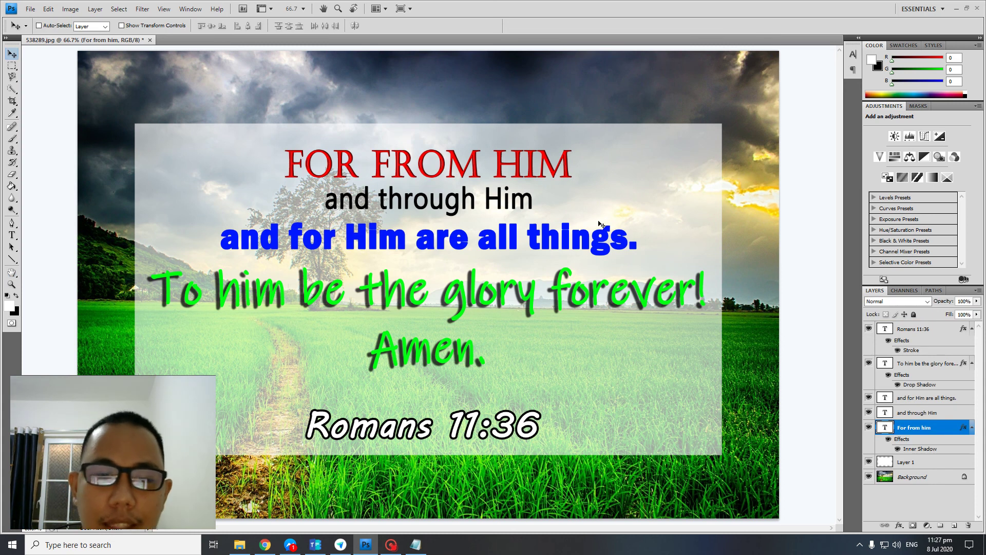
{"action": "left_click", "coordinate": [390, 545]}
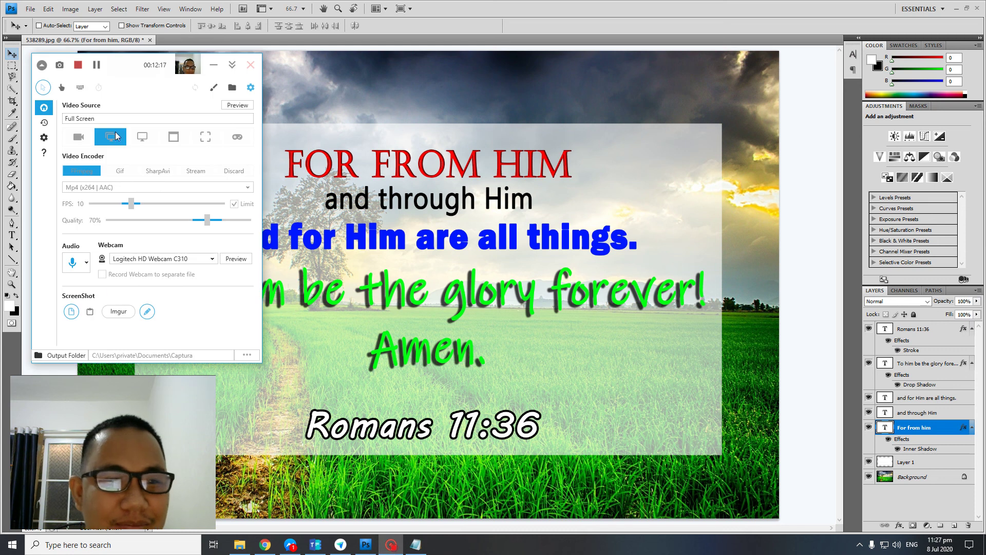